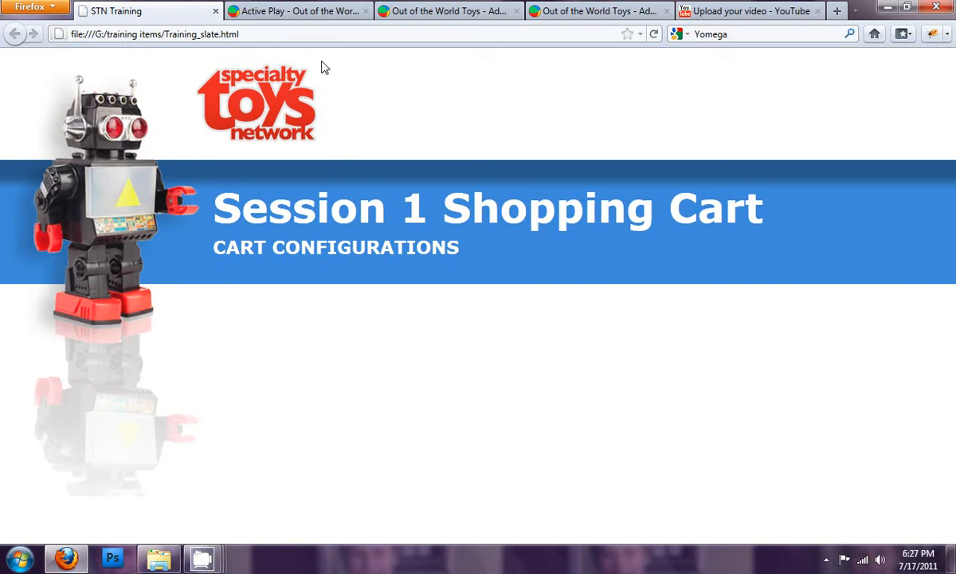
- View the Action Figures department on the storefront and expand its additional search options
{"action": "left_click", "coordinate": [295, 12]}
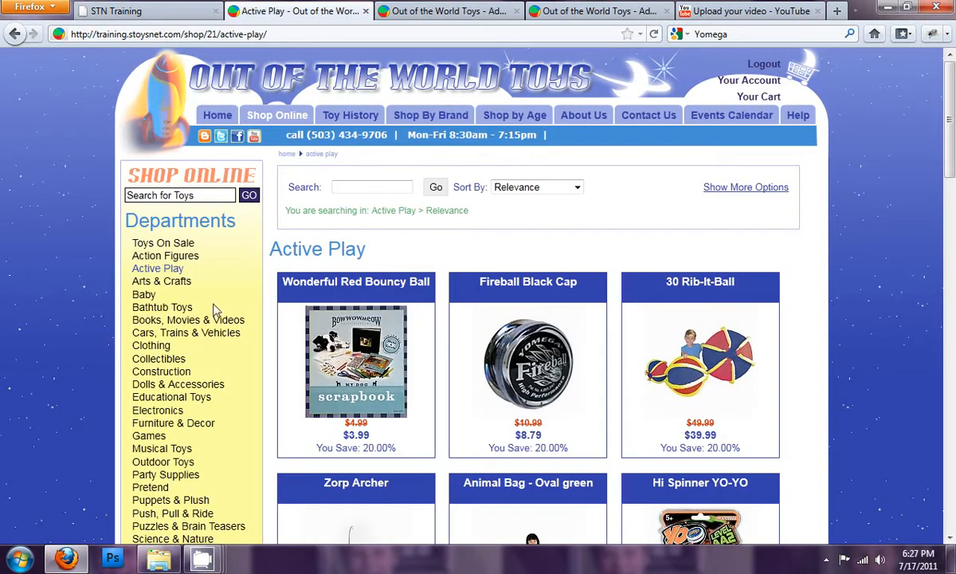
{"action": "left_click", "coordinate": [175, 260]}
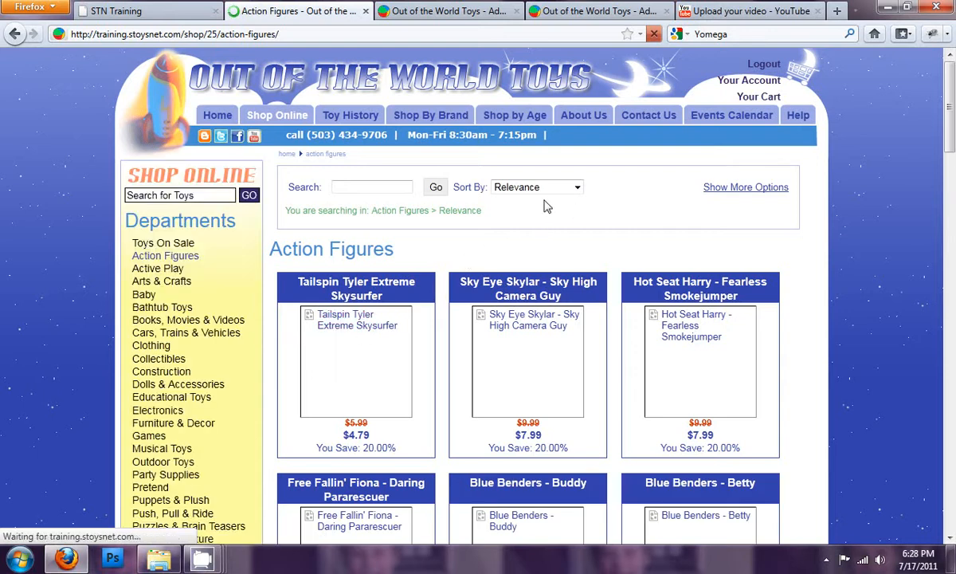
{"action": "left_click", "coordinate": [713, 187]}
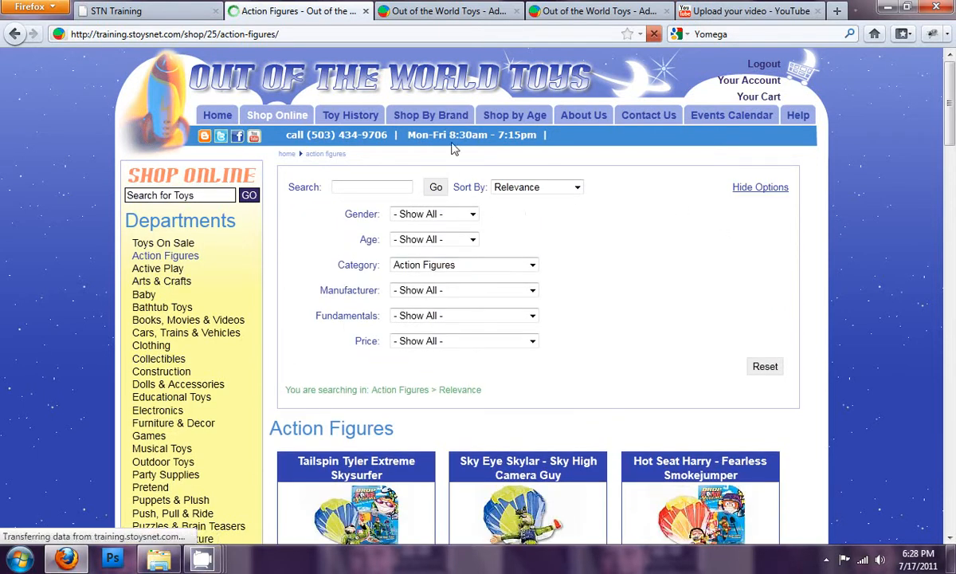
- Open the Shopping Cart configuration in the store's administration site
{"action": "left_click", "coordinate": [435, 11]}
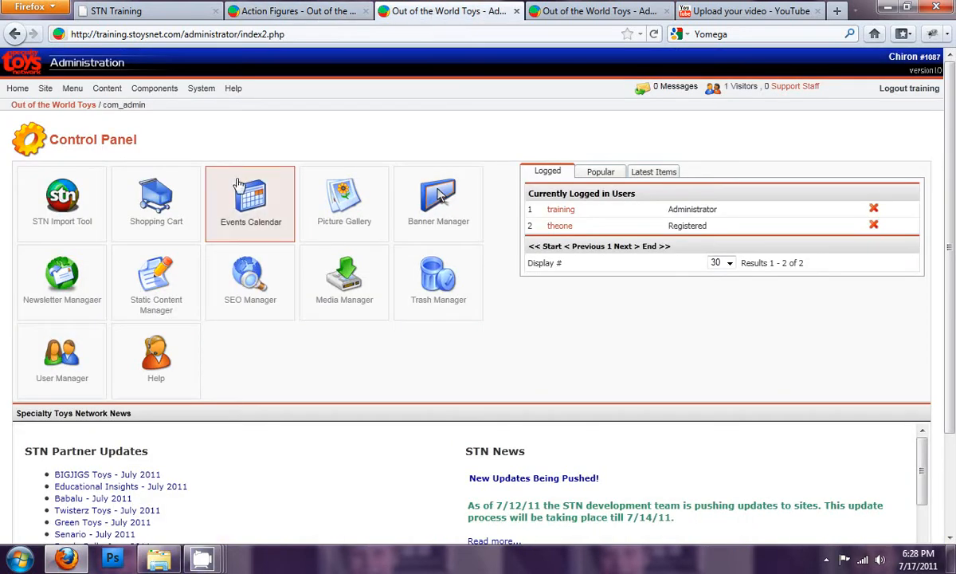
{"action": "left_click", "coordinate": [172, 199]}
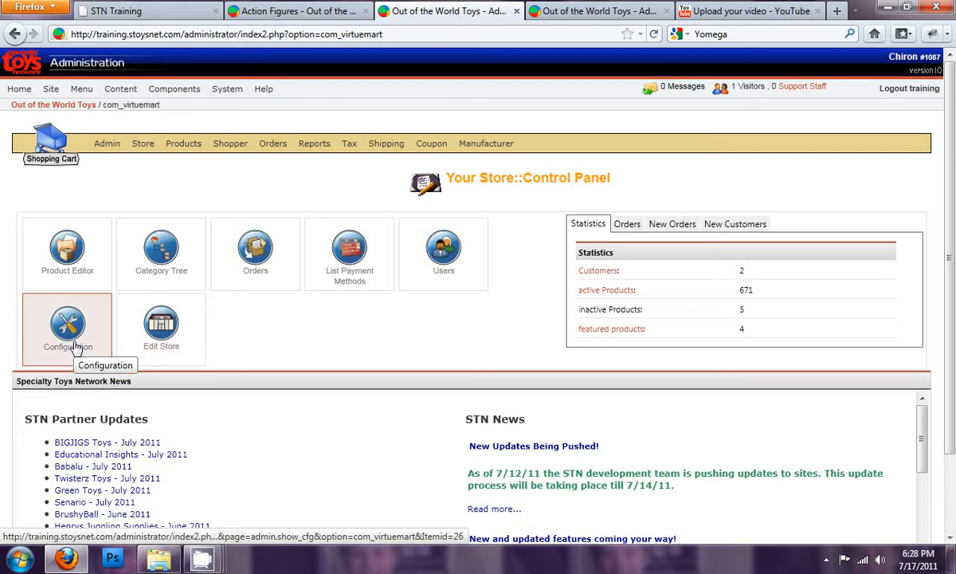
{"action": "left_click", "coordinate": [65, 333]}
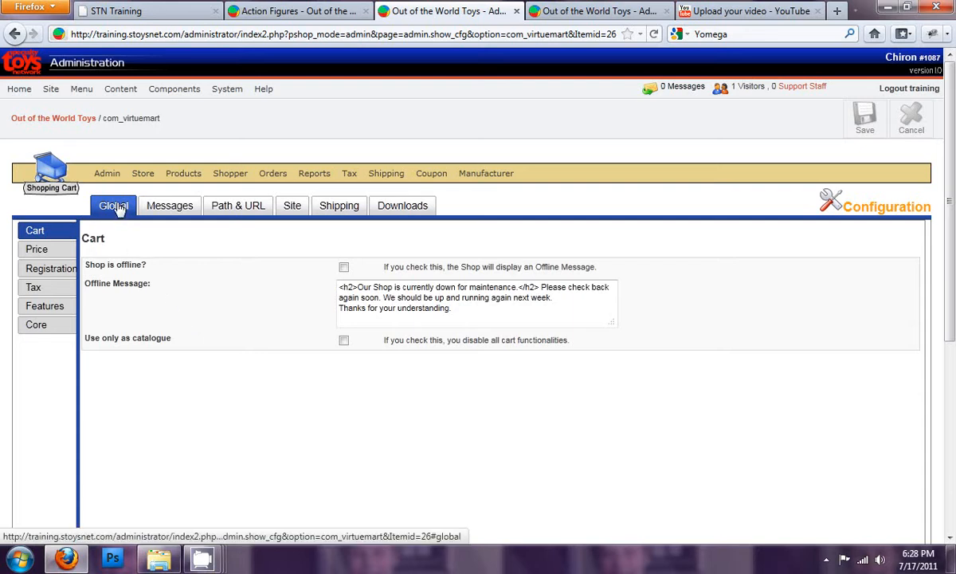
- Look through the cart configuration sections, including Messages, Path & URL, Shipping and Global
{"action": "left_click", "coordinate": [182, 206]}
{"action": "left_click", "coordinate": [251, 206]}
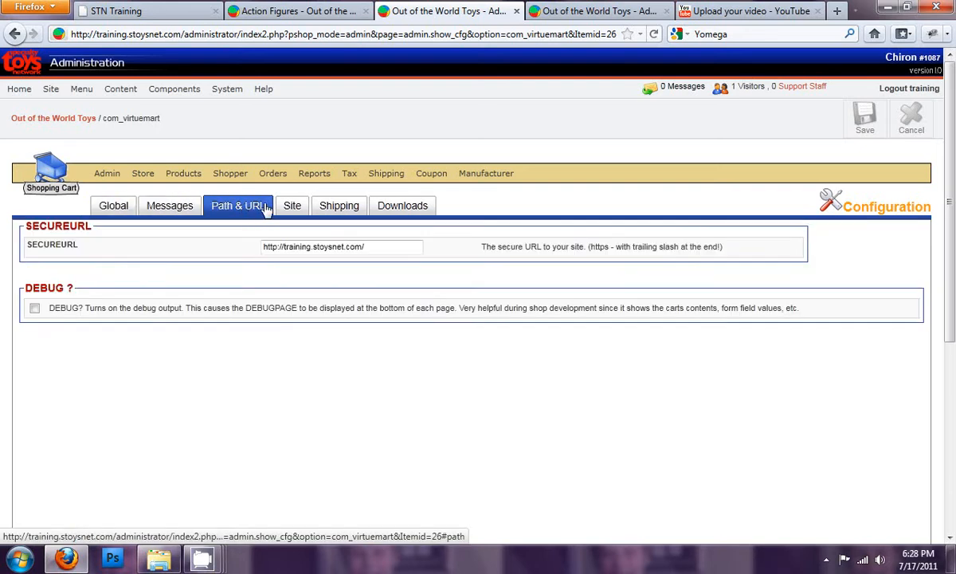
{"action": "left_click", "coordinate": [322, 207]}
{"action": "left_click", "coordinate": [116, 211]}
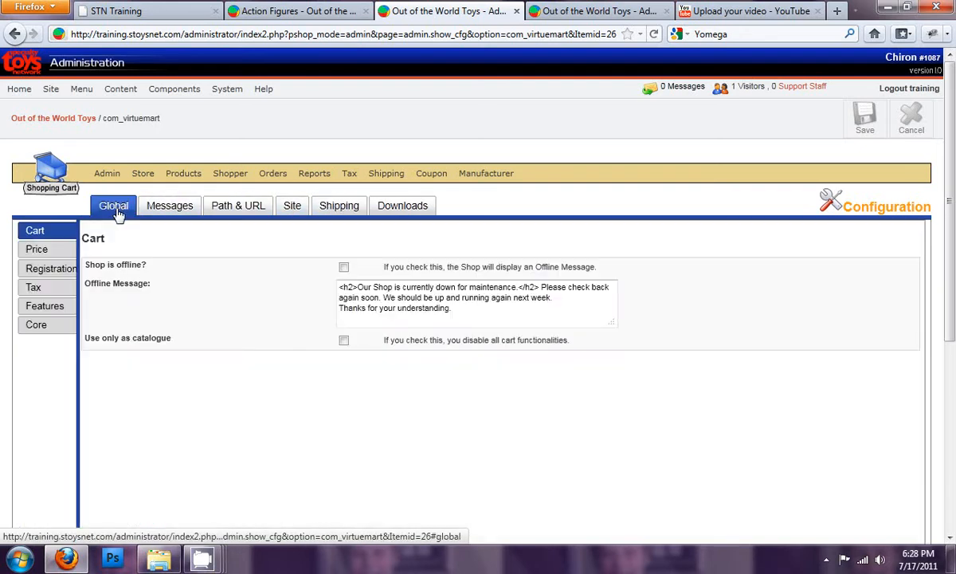
{"action": "left_click", "coordinate": [166, 207]}
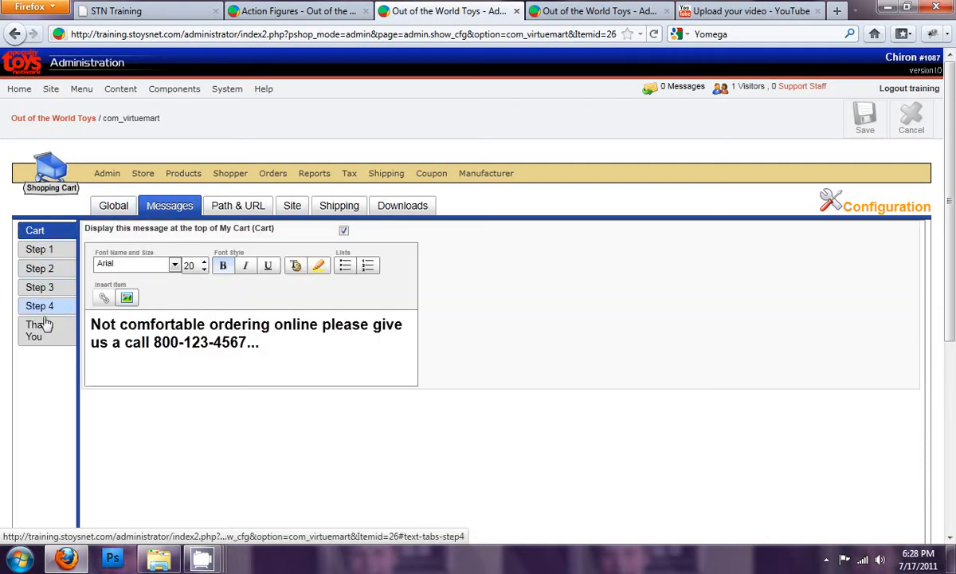
- Take the shop offline in the global Cart settings and save the configuration
{"action": "left_click", "coordinate": [111, 207]}
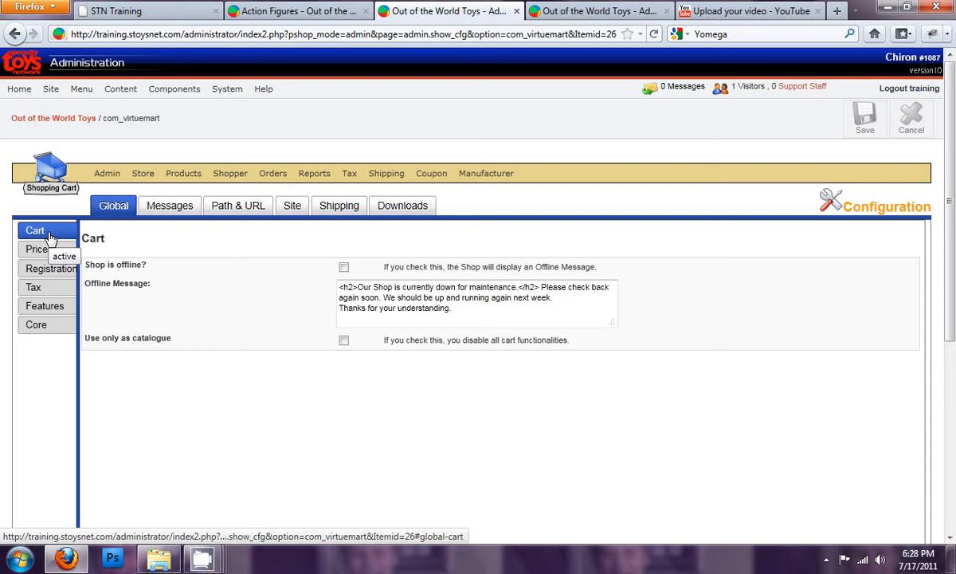
{"action": "left_click", "coordinate": [343, 267]}
{"action": "left_click", "coordinate": [825, 121]}
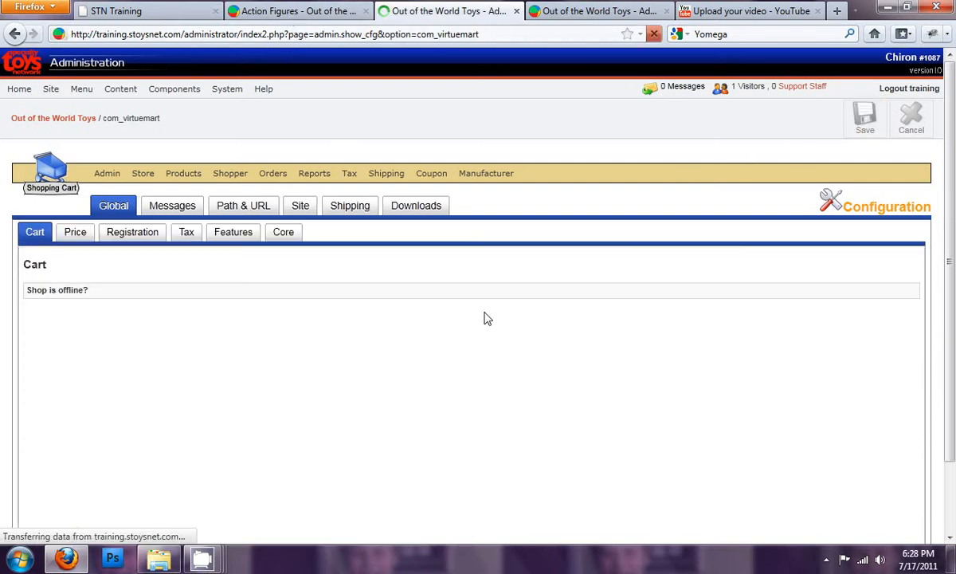
- Highlight the offline message text and check how the Active Play department appears on the storefront
{"action": "left_click_drag", "start_coordinate": [474, 311], "coordinate": [284, 280]}
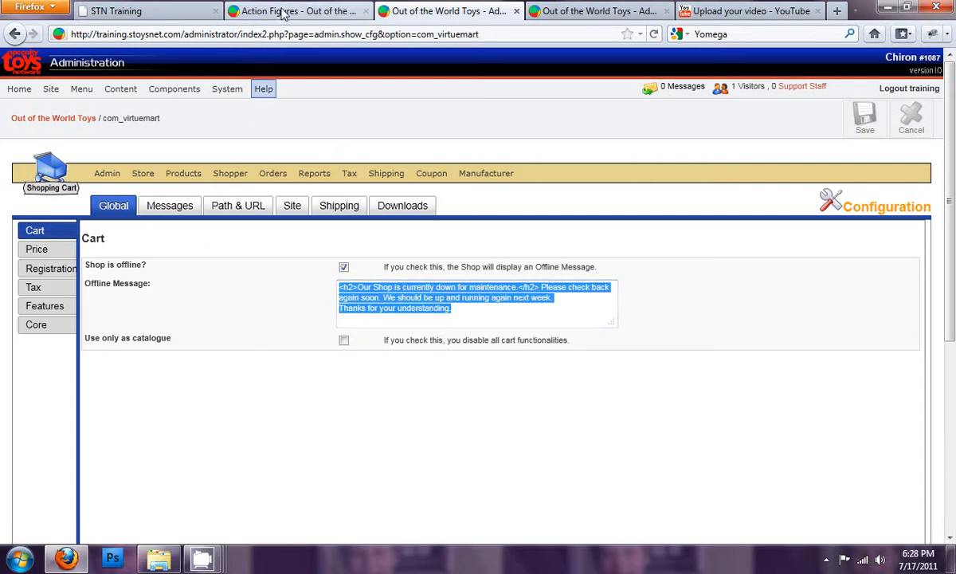
{"action": "left_click", "coordinate": [283, 11]}
{"action": "left_click", "coordinate": [166, 272]}
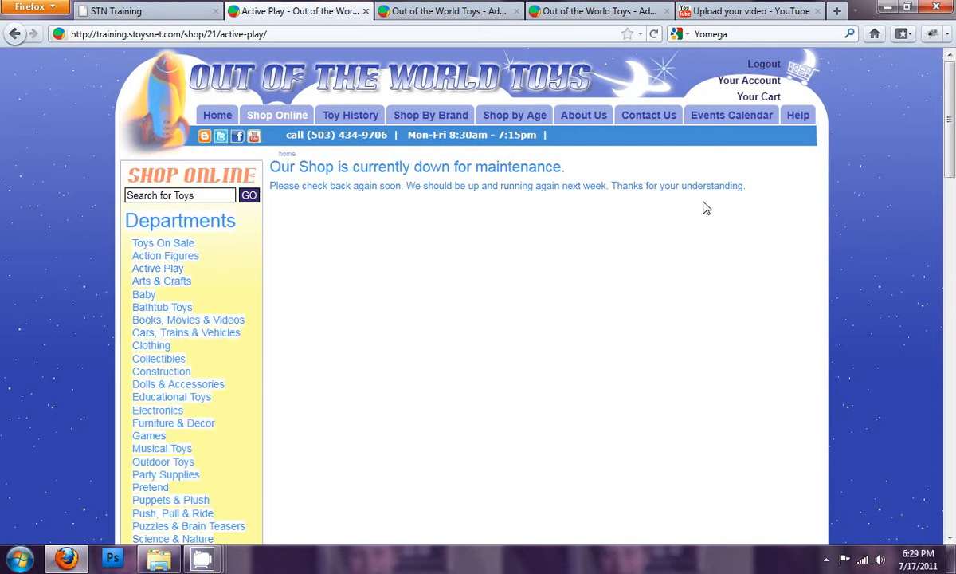
- Put the shop back online, enable the catalogue-only option, and save the configuration
{"action": "left_click", "coordinate": [459, 12]}
{"action": "left_click", "coordinate": [489, 311]}
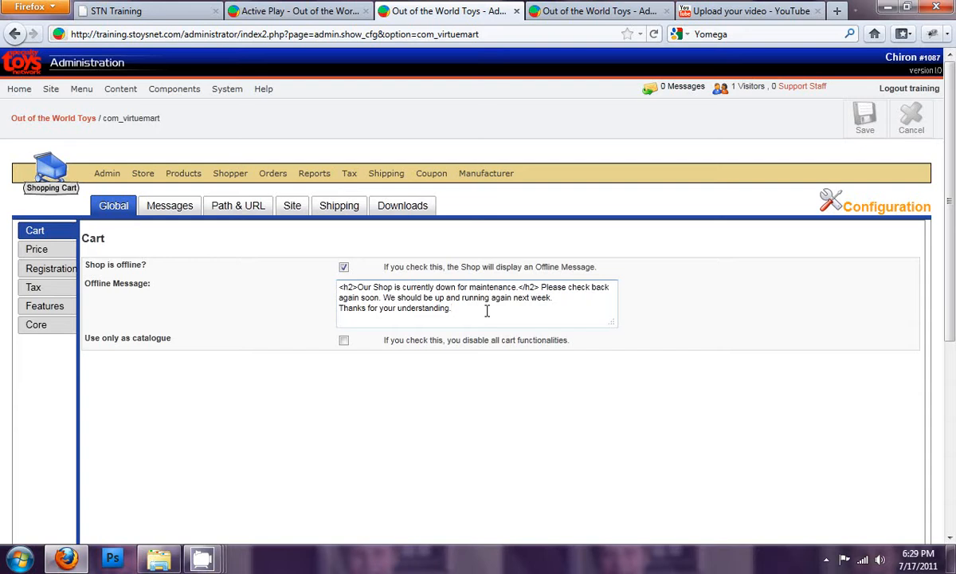
{"action": "left_click", "coordinate": [344, 267]}
{"action": "left_click", "coordinate": [343, 340]}
{"action": "left_click", "coordinate": [866, 119]}
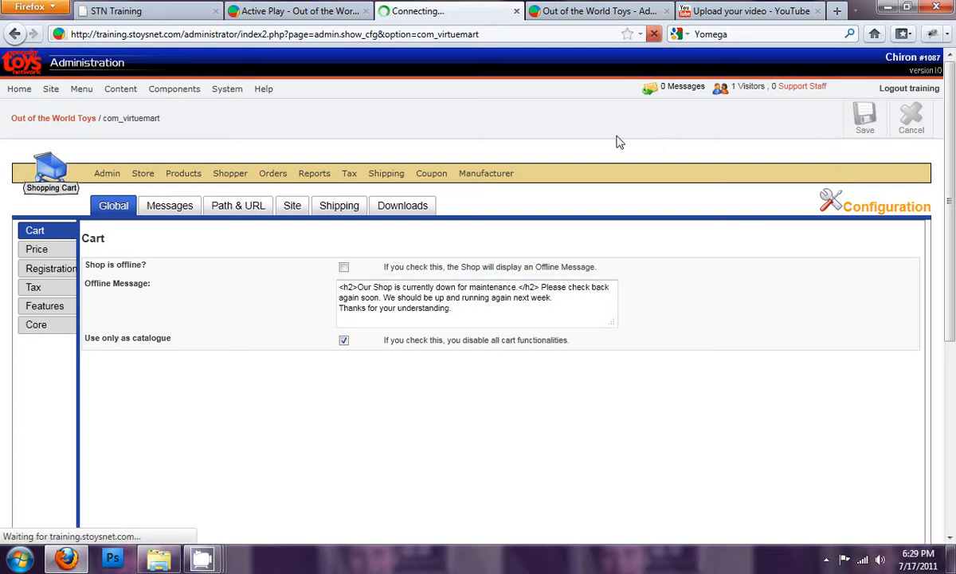
- Check the storefront's Active Play department and the Fireball Black Cap product page in catalogue-only mode
{"action": "left_click", "coordinate": [271, 12]}
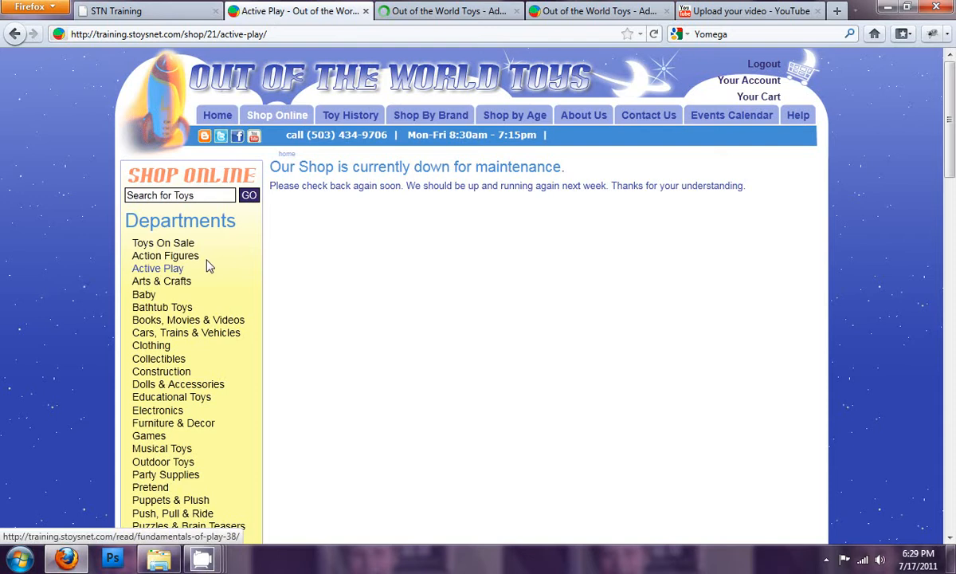
{"action": "left_click", "coordinate": [163, 268]}
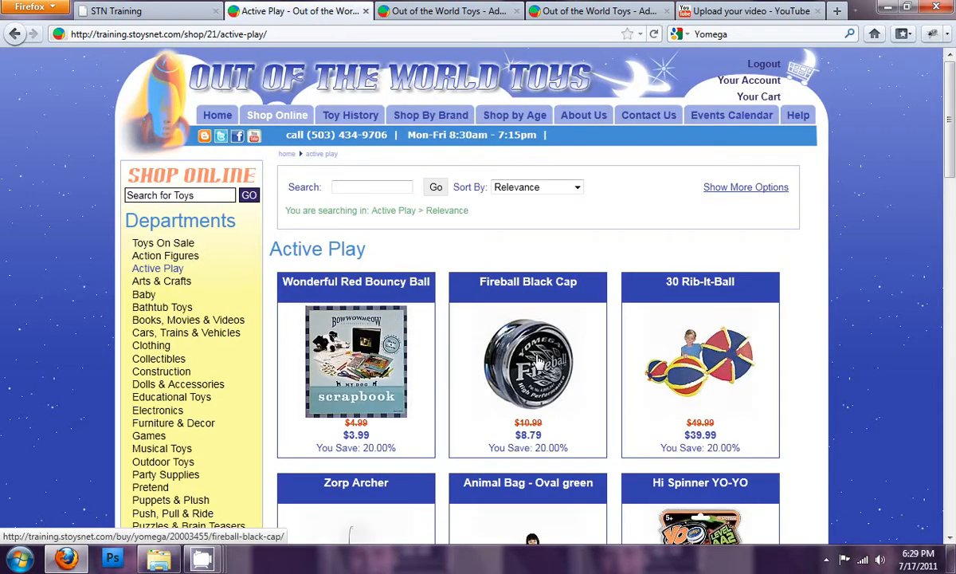
{"action": "left_click", "coordinate": [757, 191]}
{"action": "left_click", "coordinate": [757, 191]}
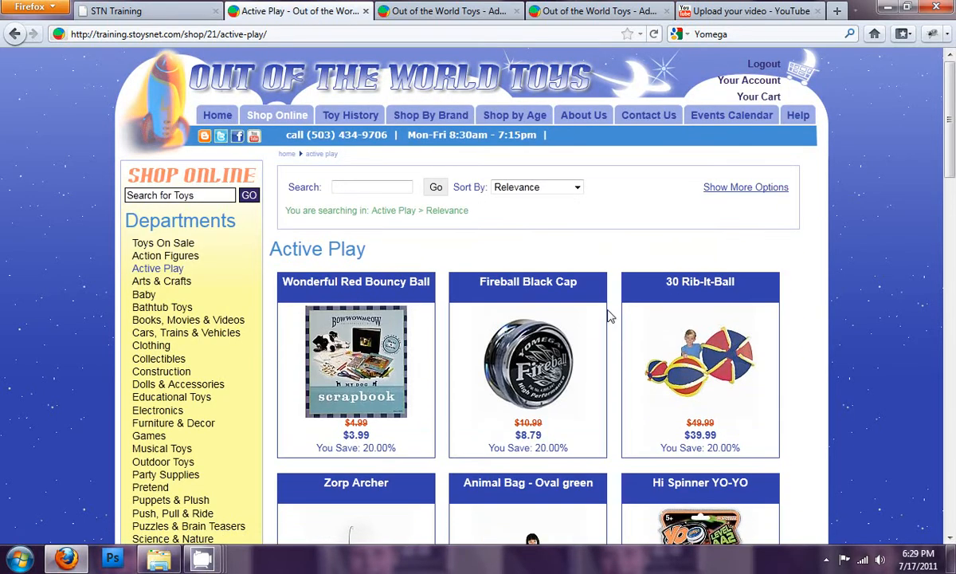
{"action": "left_click", "coordinate": [535, 354]}
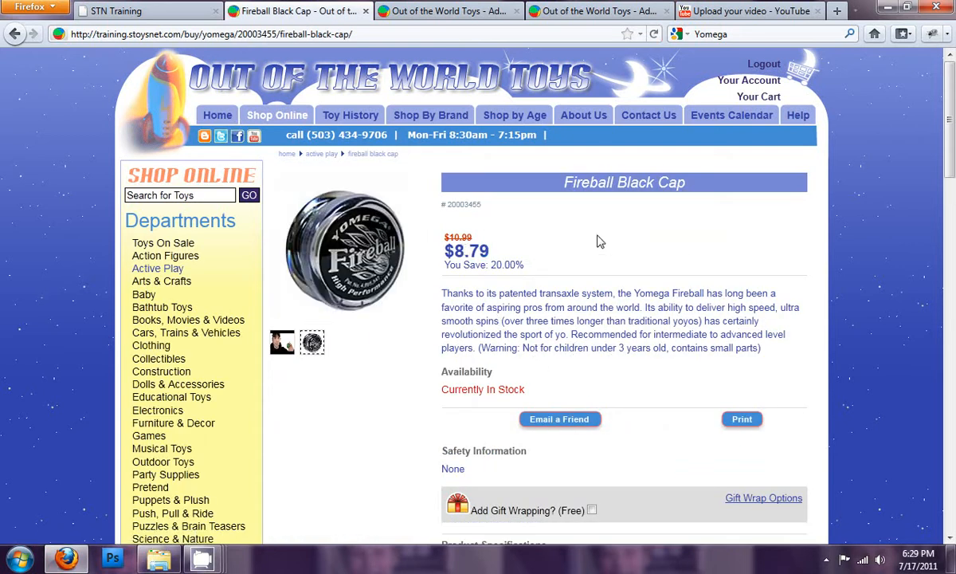
- Turn off catalogue-only use, set the member group that sees prices to Registered, and save the configuration
{"action": "left_click", "coordinate": [481, 11]}
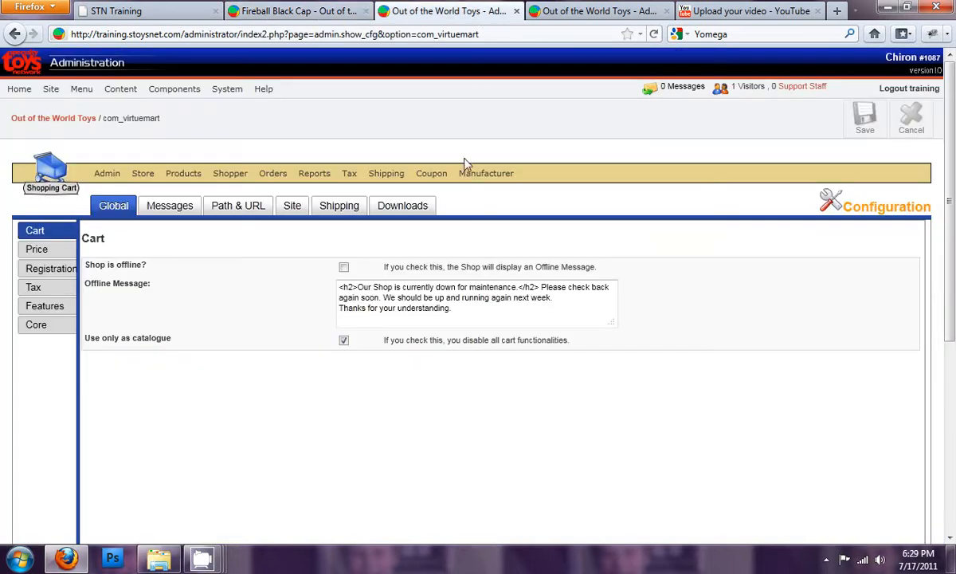
{"action": "left_click", "coordinate": [344, 340]}
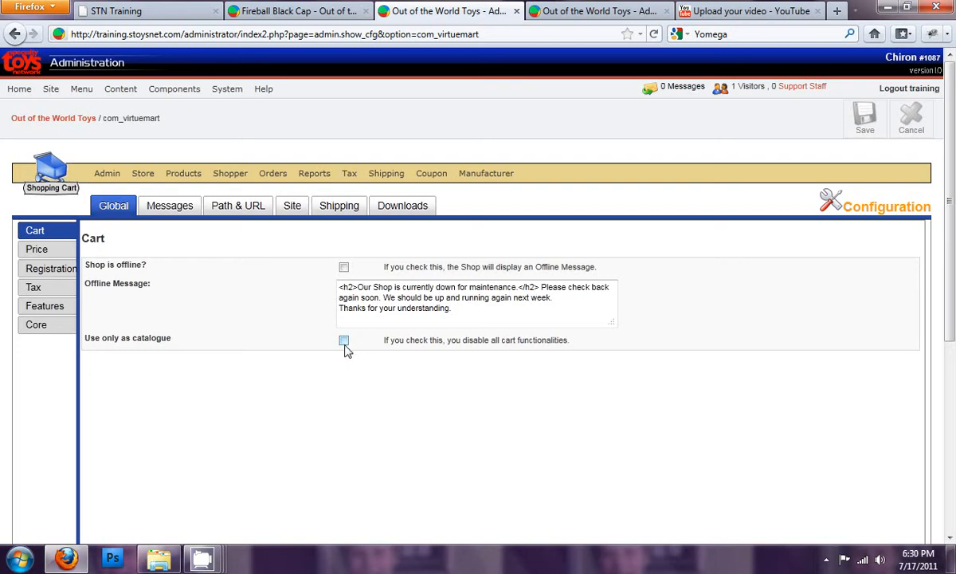
{"action": "left_click", "coordinate": [37, 250]}
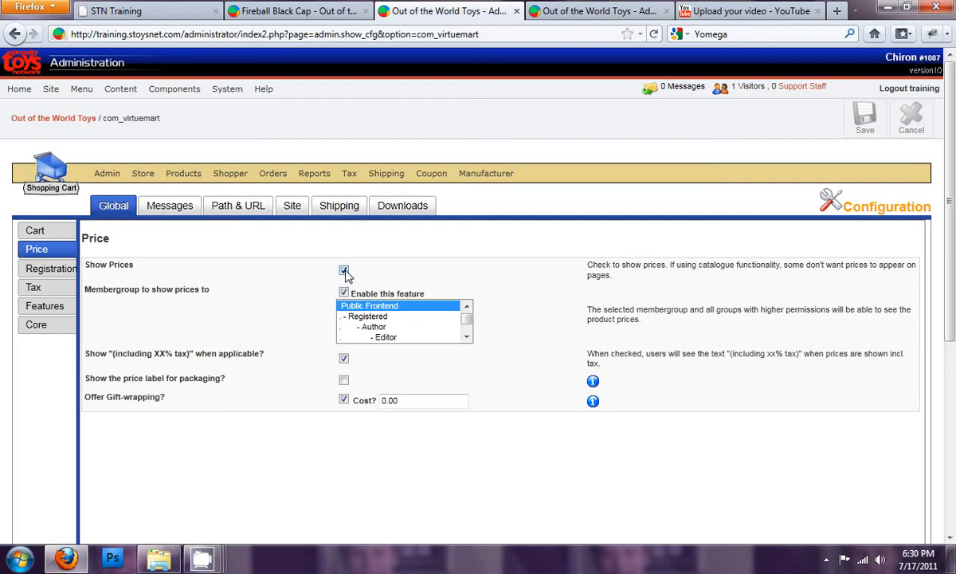
{"action": "left_click", "coordinate": [363, 319]}
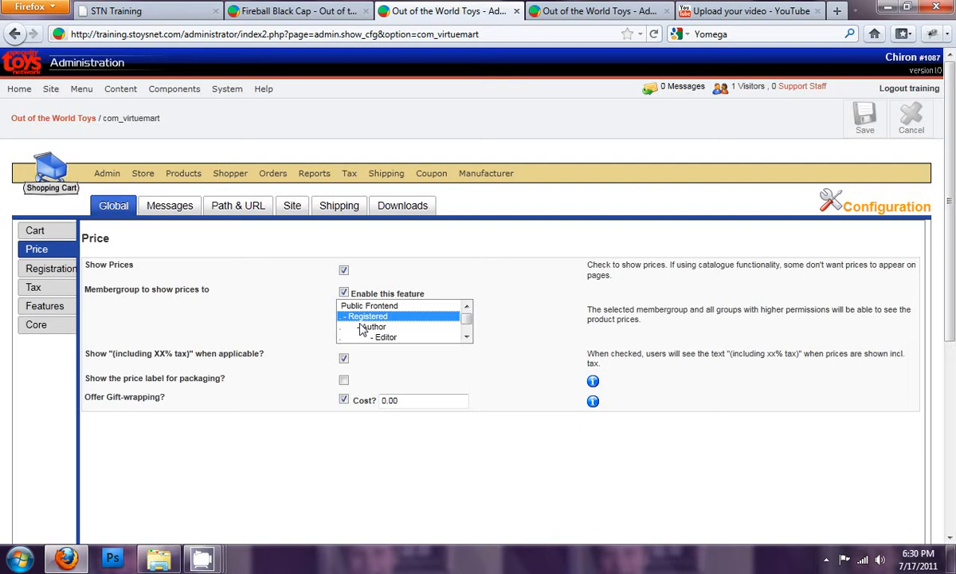
{"action": "left_click", "coordinate": [351, 305]}
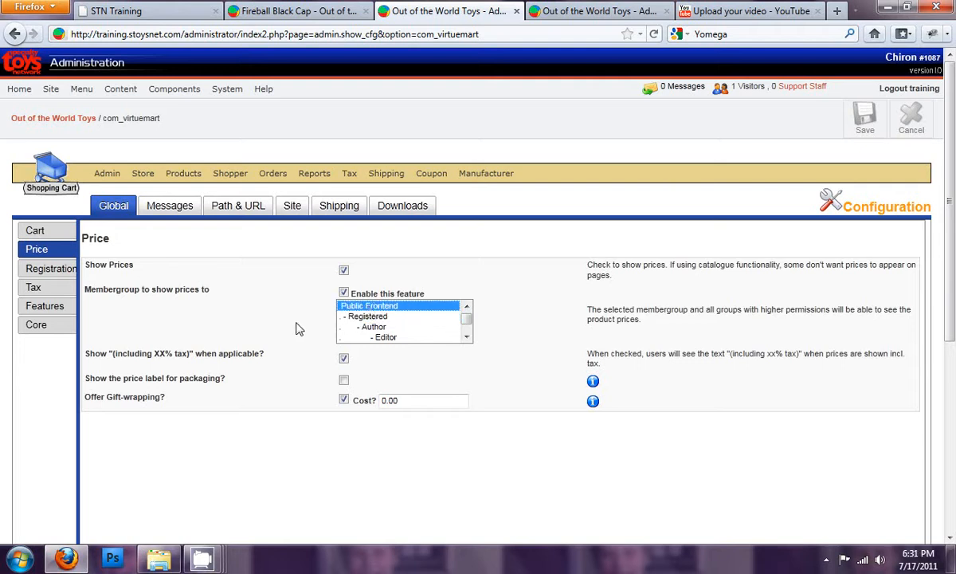
{"action": "left_click", "coordinate": [363, 315]}
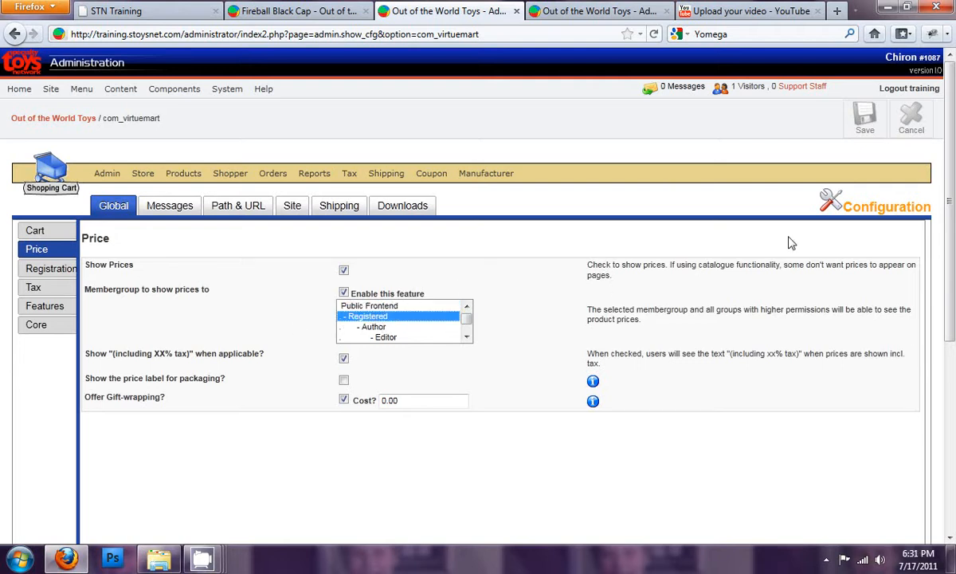
{"action": "left_click", "coordinate": [865, 115]}
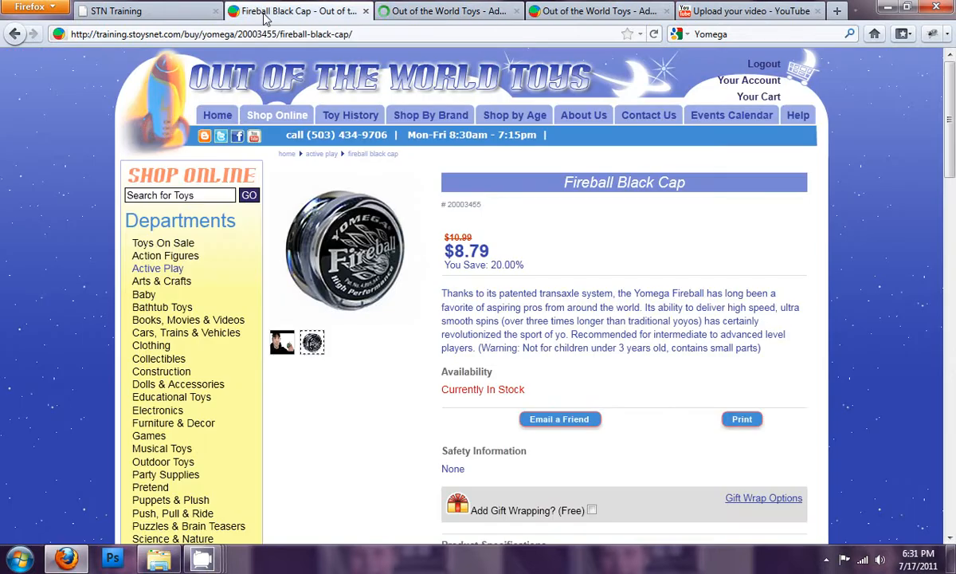
- Log out of the storefront and check the pricing on the Fireball Black Cap page under Active Play
{"action": "left_click", "coordinate": [763, 68]}
{"action": "left_click", "coordinate": [477, 223]}
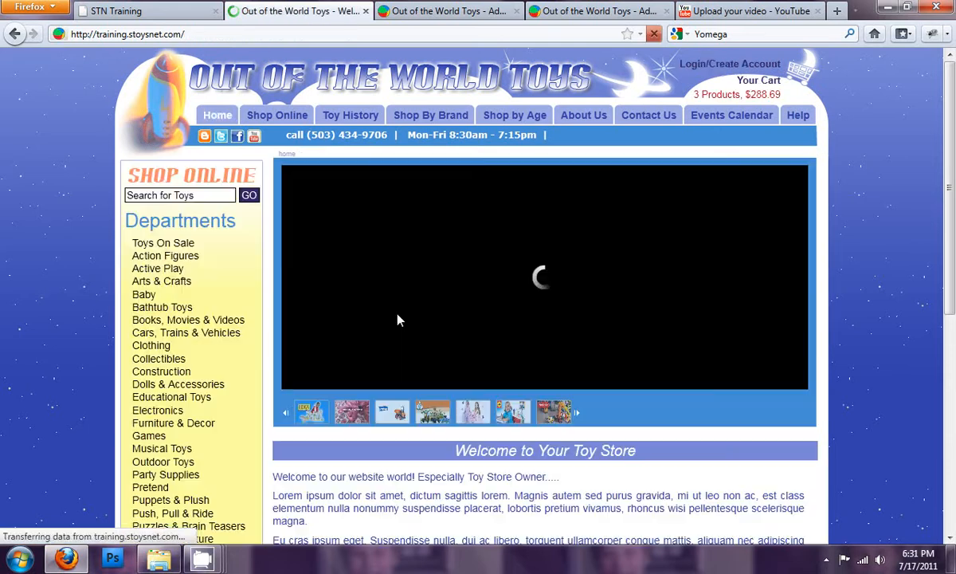
{"action": "left_click", "coordinate": [146, 280]}
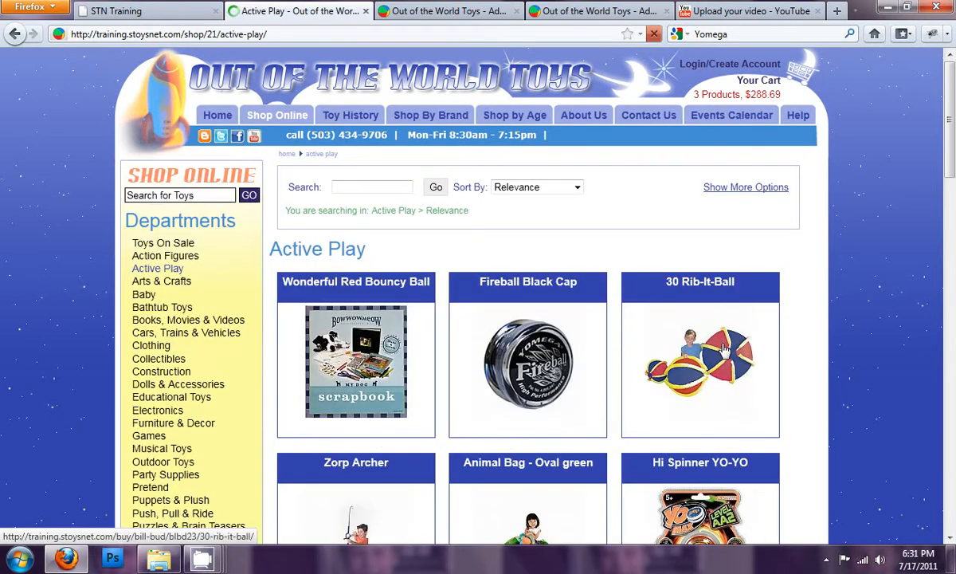
{"action": "left_click", "coordinate": [526, 385]}
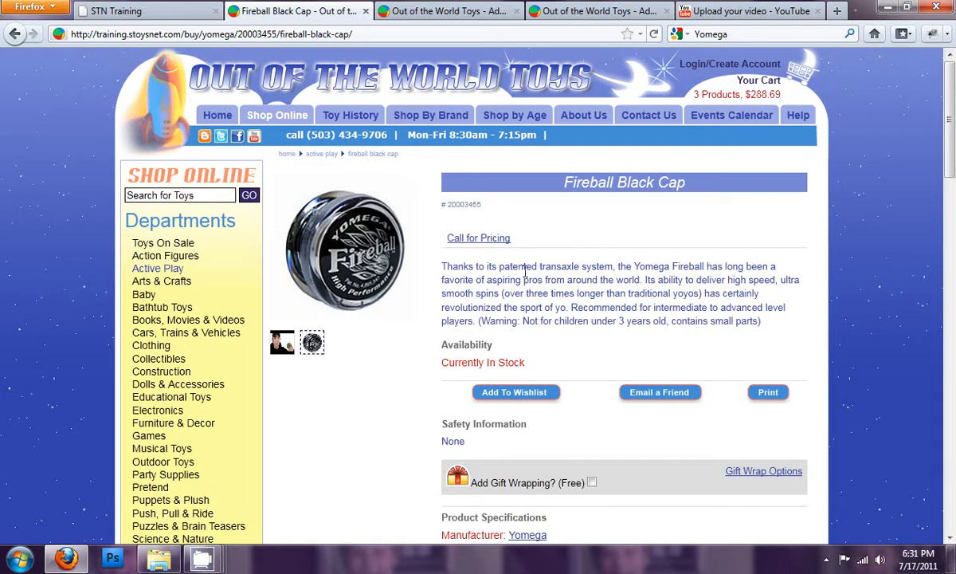
{"action": "mouse_move", "coordinate": [280, 118]}
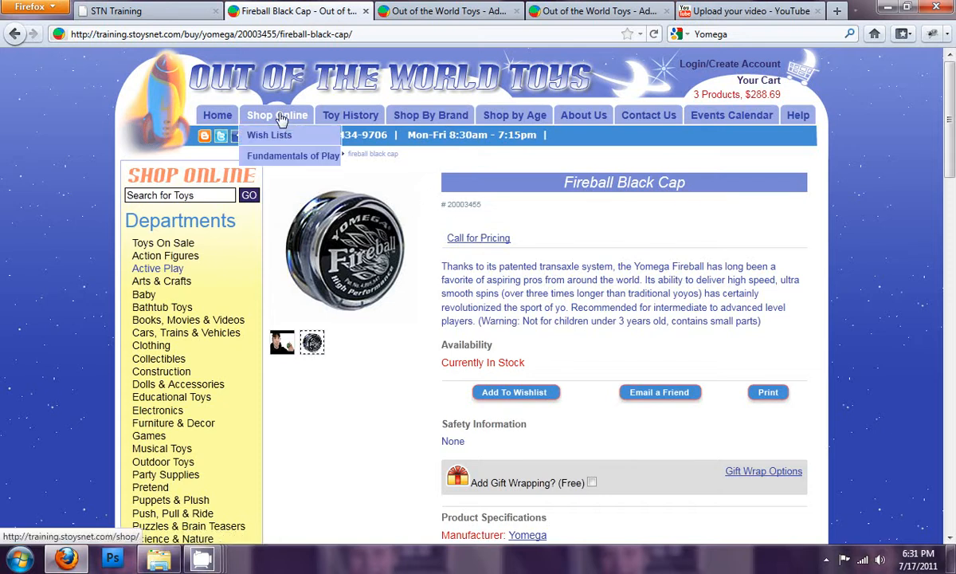
- Set the member group that sees prices to Public Frontend, turn off the "(including XX% tax)" text, and save
{"action": "left_click", "coordinate": [430, 12]}
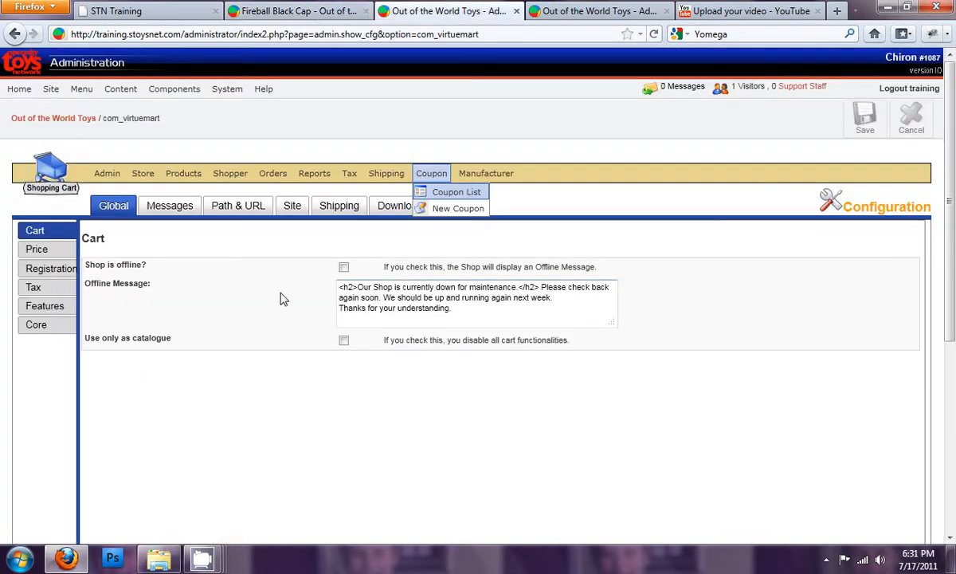
{"action": "left_click", "coordinate": [37, 248]}
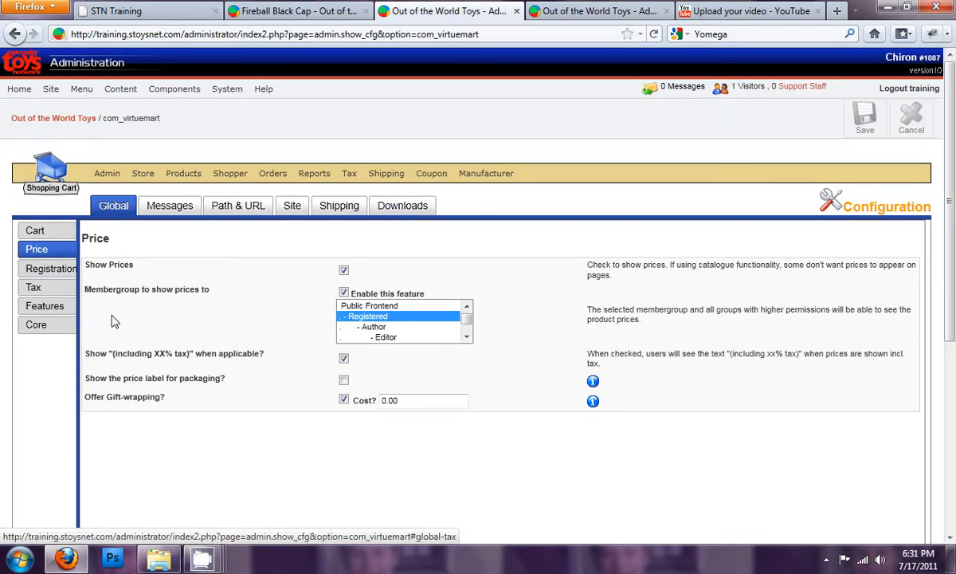
{"action": "left_click", "coordinate": [358, 305]}
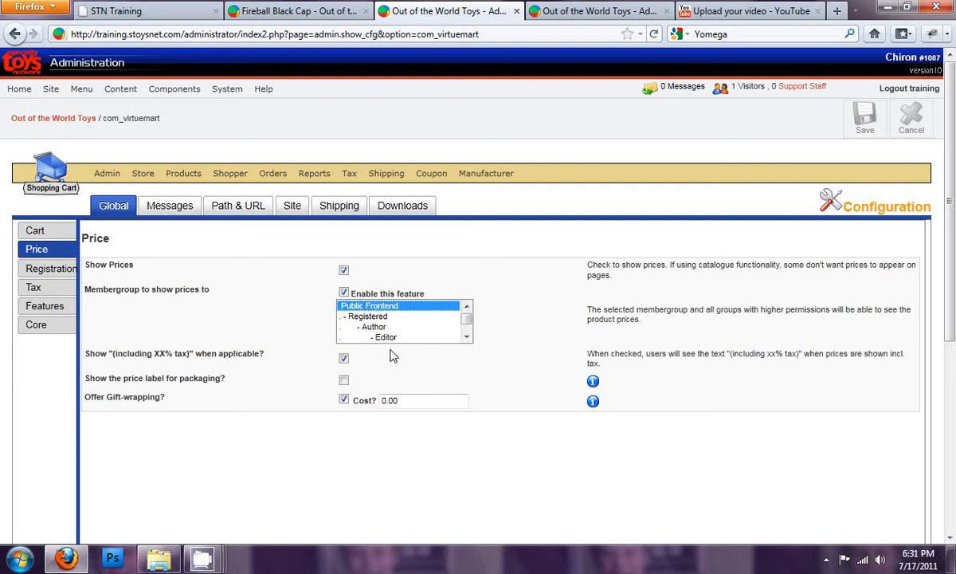
{"action": "scroll", "coordinate": [470, 319], "scroll_direction": "down", "scroll_amount": 1}
{"action": "left_click_drag", "start_coordinate": [470, 319], "coordinate": [472, 292]}
{"action": "left_click", "coordinate": [344, 357]}
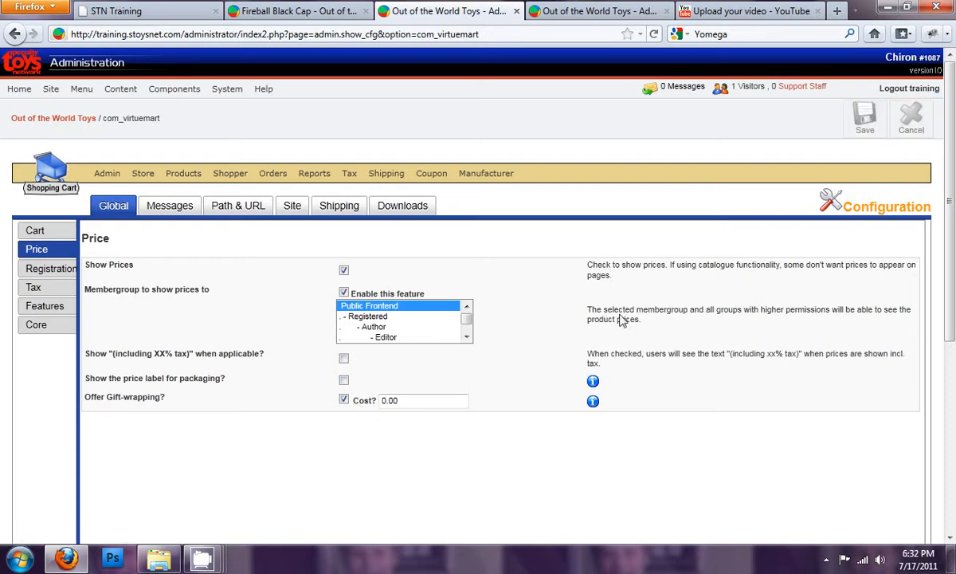
{"action": "left_click", "coordinate": [865, 118]}
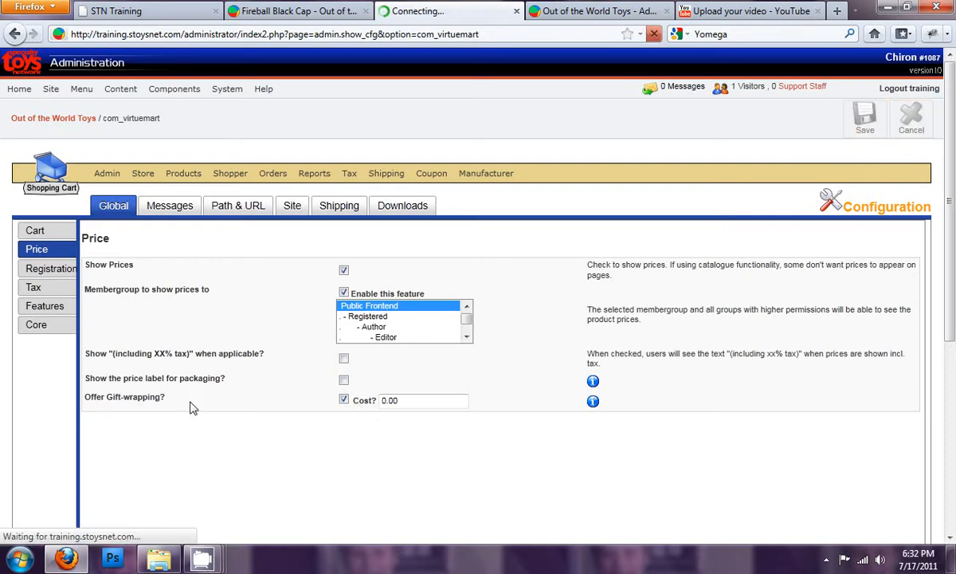
- Review the global gift-wrapping price setting and the Gift Wrapping option of the Fireball Black Cap in the product editor
{"action": "left_click", "coordinate": [36, 249]}
{"action": "left_click", "coordinate": [431, 402]}
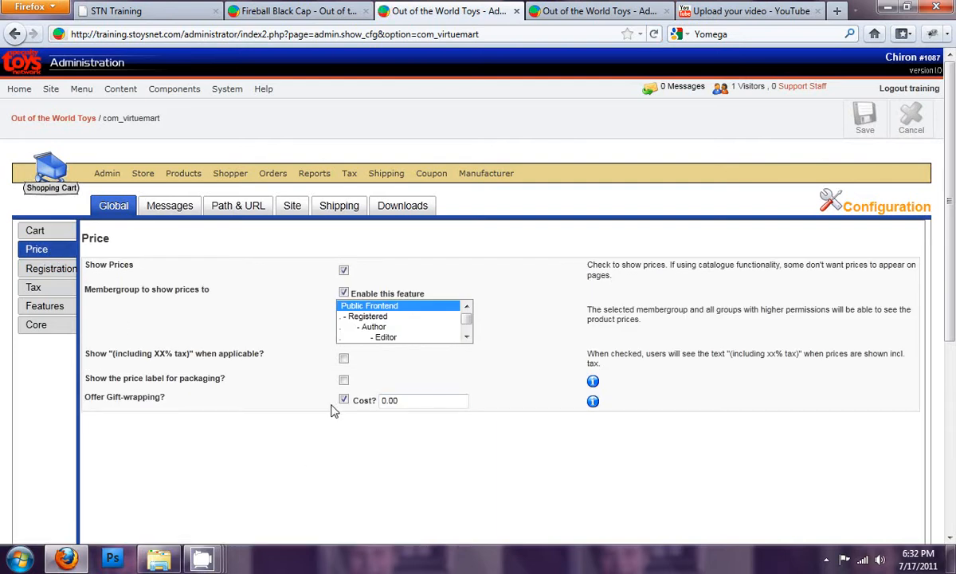
{"action": "left_click", "coordinate": [647, 18]}
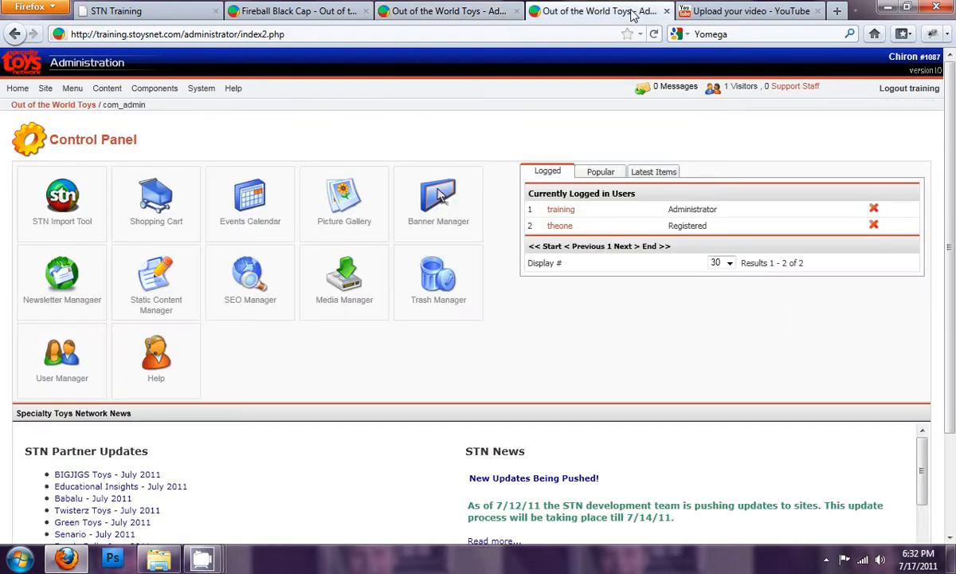
{"action": "left_click", "coordinate": [157, 200]}
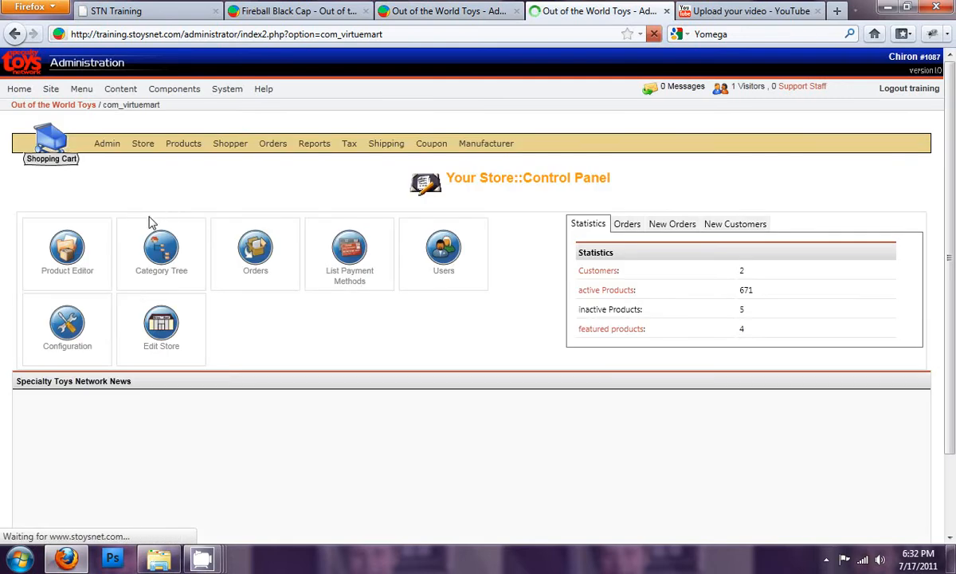
{"action": "left_click", "coordinate": [67, 249]}
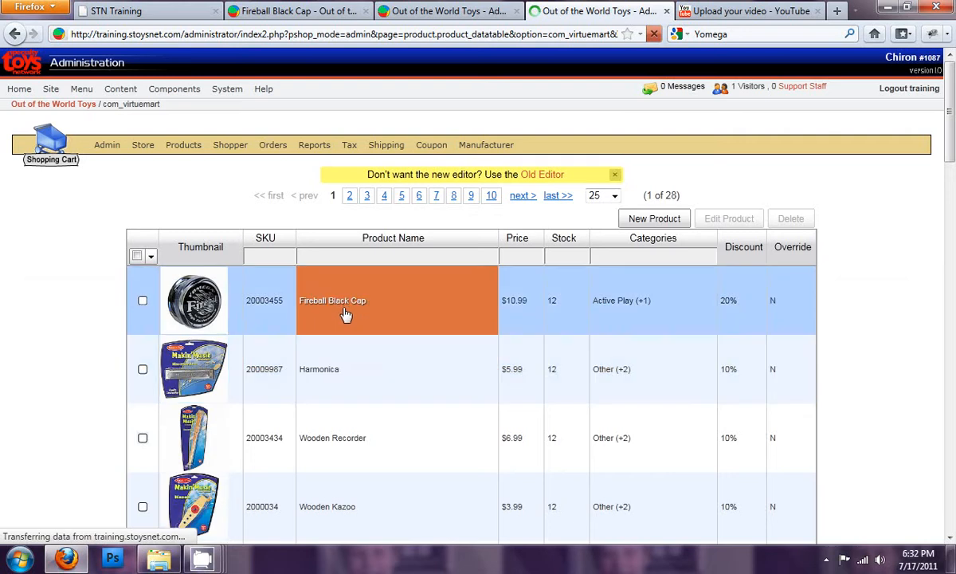
{"action": "double_click", "coordinate": [194, 307]}
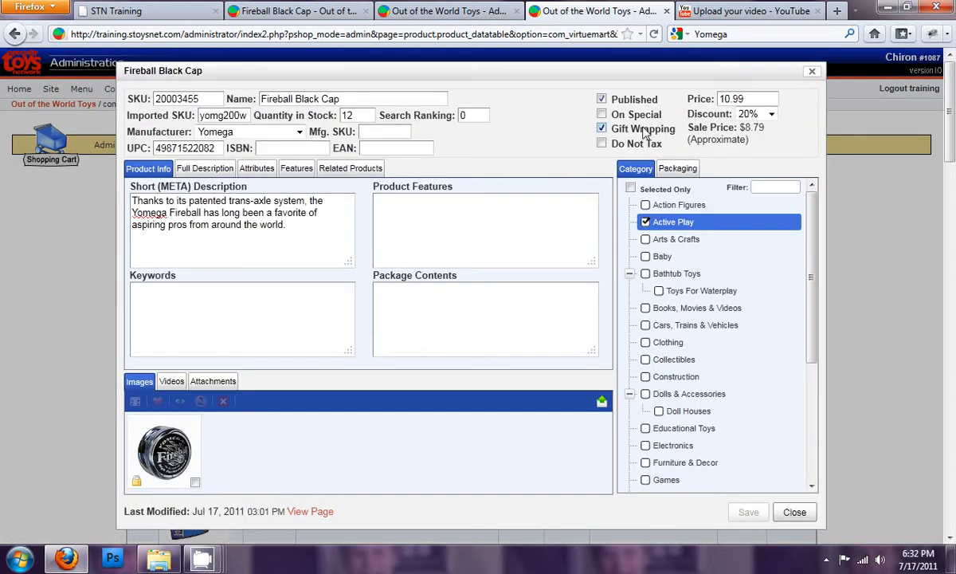
{"action": "left_click", "coordinate": [652, 130]}
{"action": "left_click", "coordinate": [603, 128]}
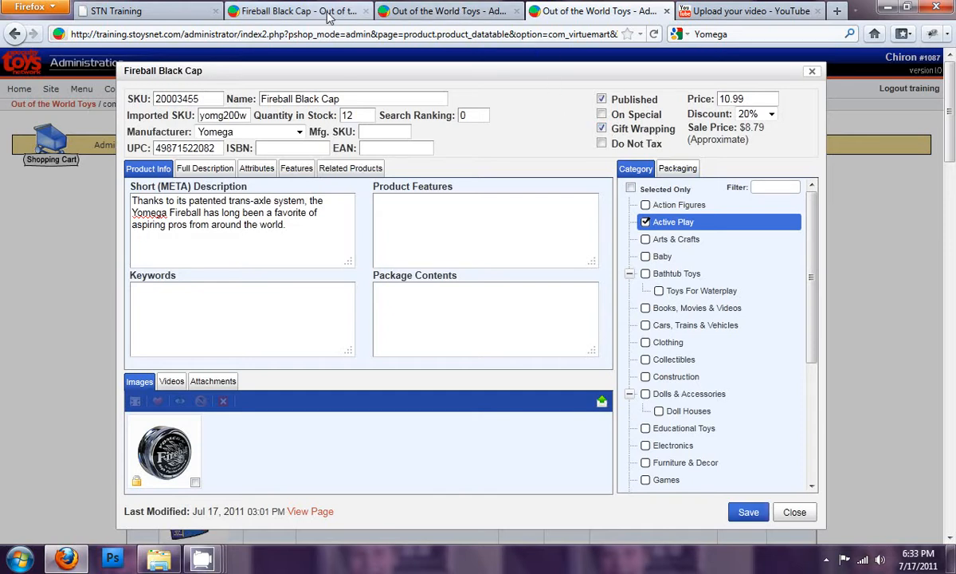
- Reload the storefront's Fireball Black Cap page and open its gift wrap options, widening the message box
{"action": "left_click", "coordinate": [303, 12]}
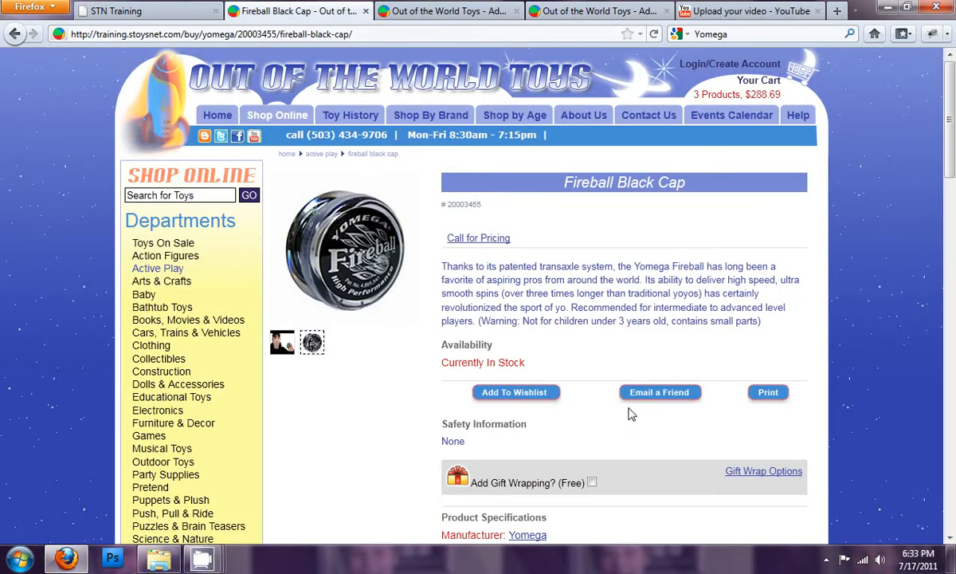
{"action": "left_click", "coordinate": [653, 34]}
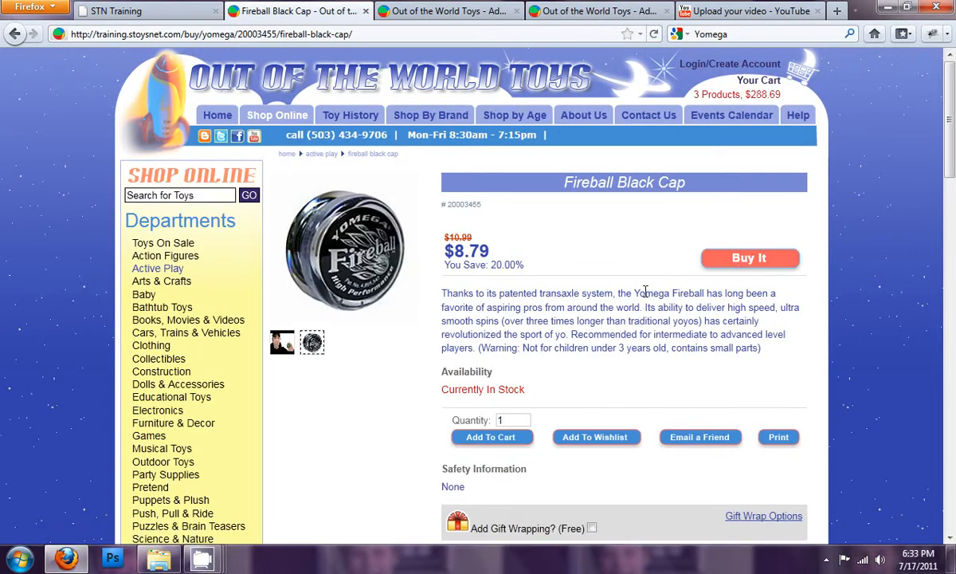
{"action": "scroll", "coordinate": [649, 301], "scroll_direction": "down", "scroll_amount": 3}
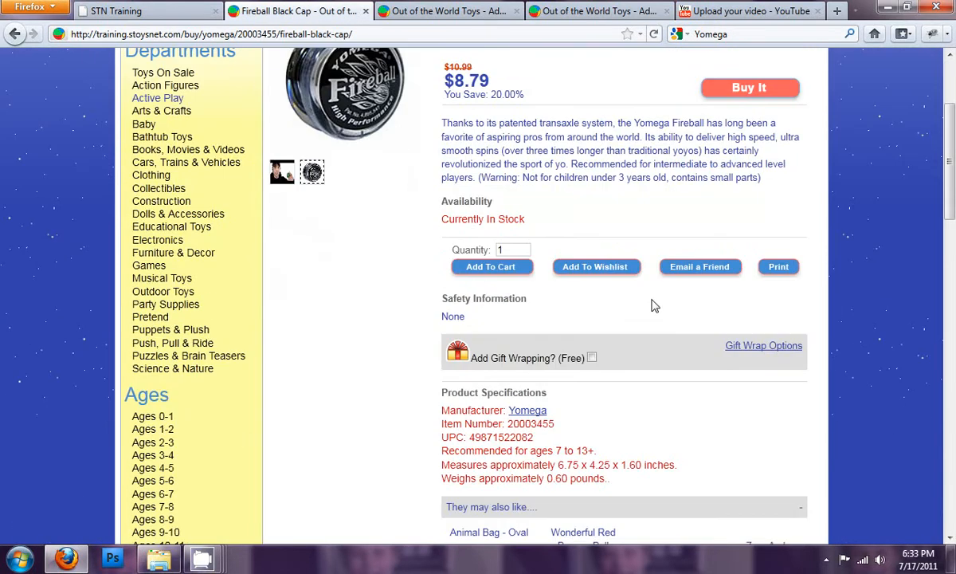
{"action": "left_click", "coordinate": [763, 348]}
{"action": "left_click", "coordinate": [518, 409]}
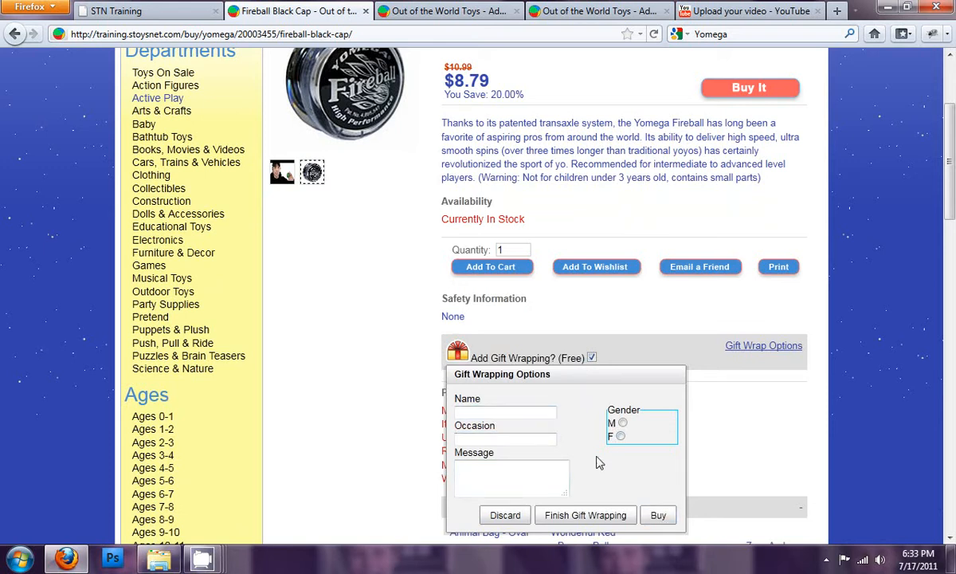
{"action": "left_click_drag", "start_coordinate": [566, 490], "coordinate": [588, 489]}
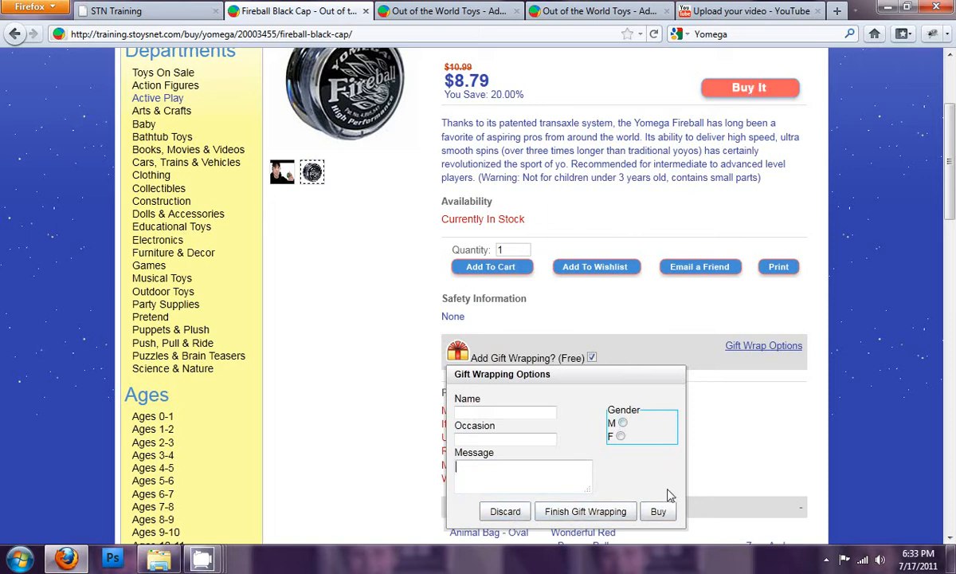
- Fill in the gift wrapping form with the recipient's name, the occasion Birthday, a birthday message from the uncle and gender M
{"action": "left_click", "coordinate": [494, 412]}
{"action": "key", "text": "Tab"}
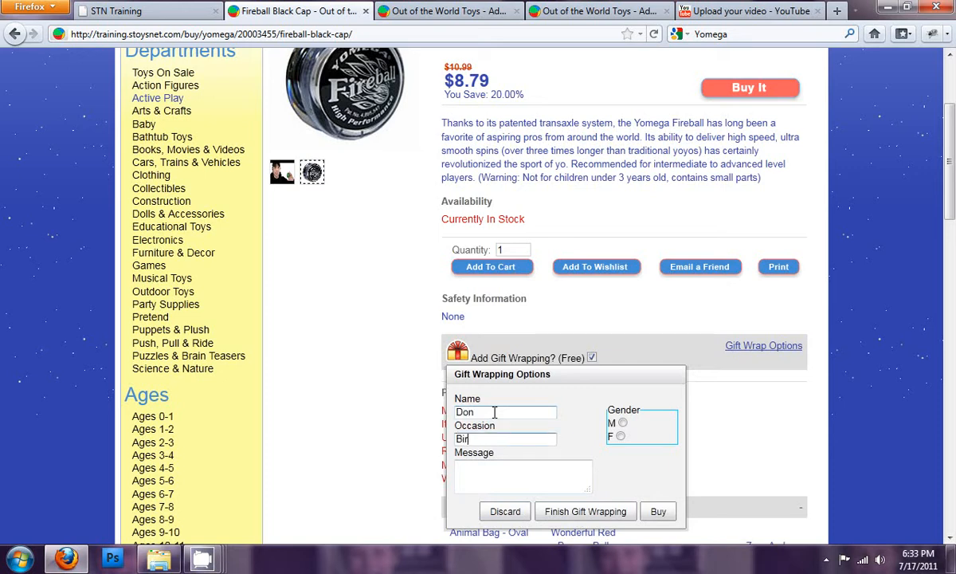
{"action": "type", "text": "Birthday"}
{"action": "key", "text": "Tab"}
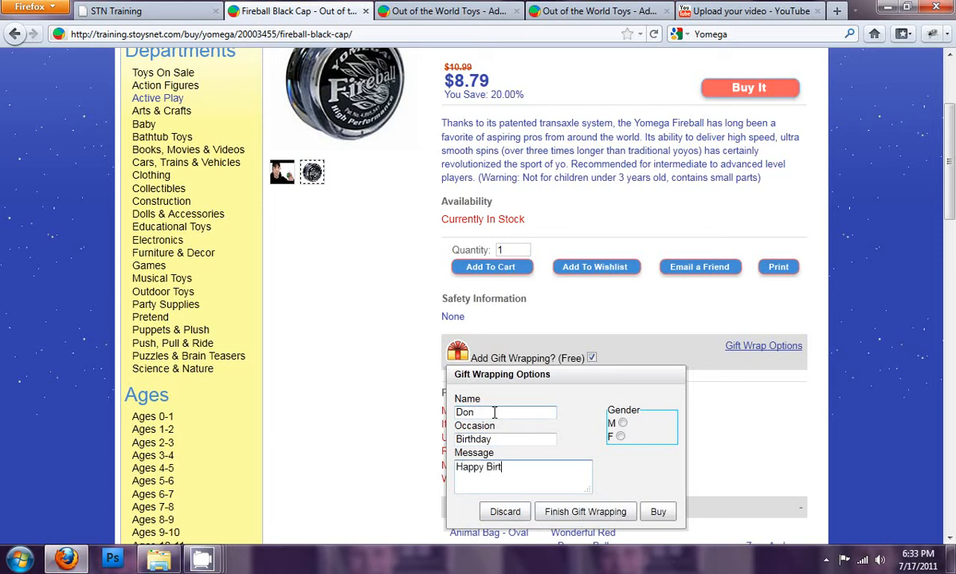
{"action": "type", "text": "Happy Birtyday from a"}
{"action": "type", "text": "uncles Bob"}
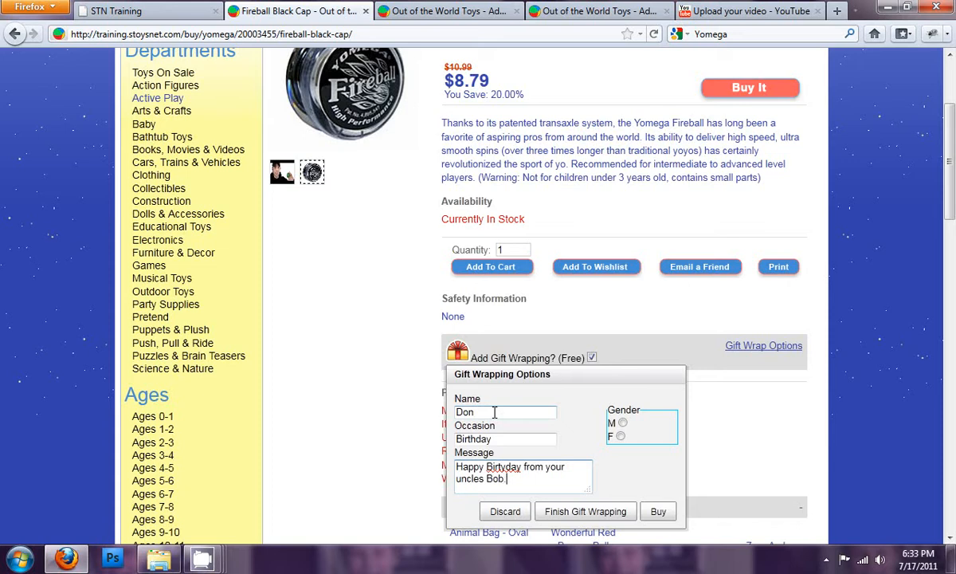
{"action": "type", "text": "."}
{"action": "right_click", "coordinate": [504, 470]}
{"action": "left_click", "coordinate": [538, 195]}
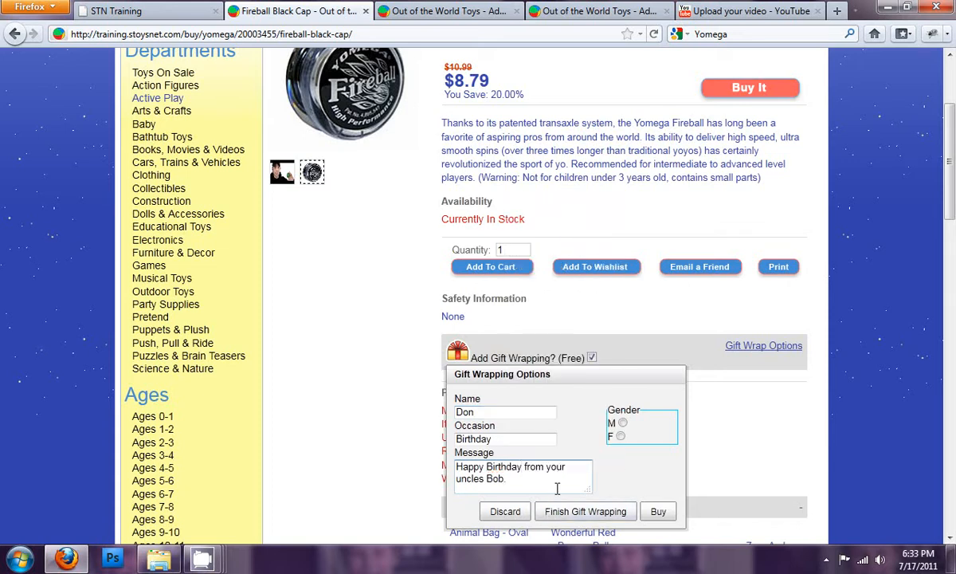
{"action": "left_click", "coordinate": [622, 422]}
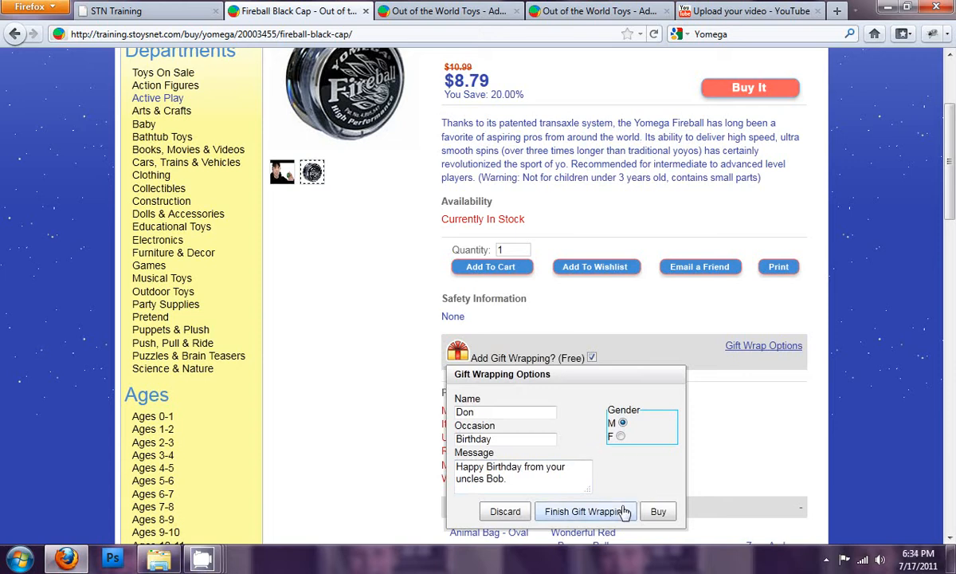
- Buy the gift-wrapped Fireball Black Cap, and review and save its gift wrap options in the cart
{"action": "left_click", "coordinate": [659, 514]}
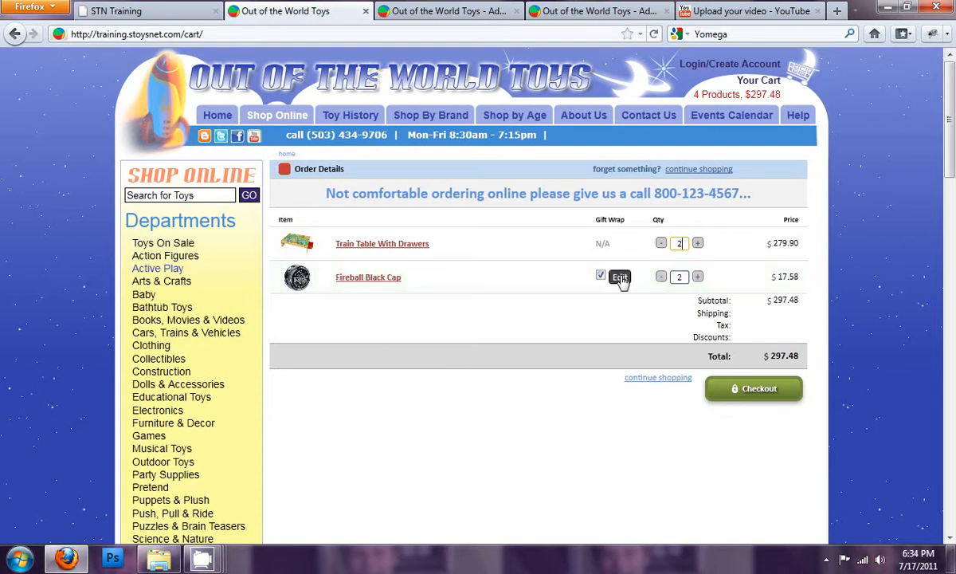
{"action": "left_click", "coordinate": [620, 277]}
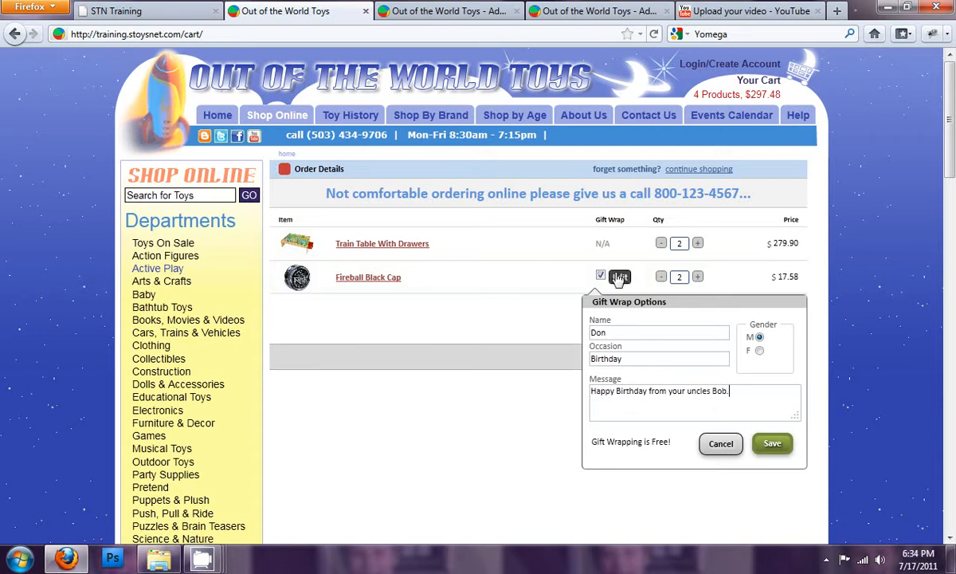
{"action": "left_click", "coordinate": [772, 445]}
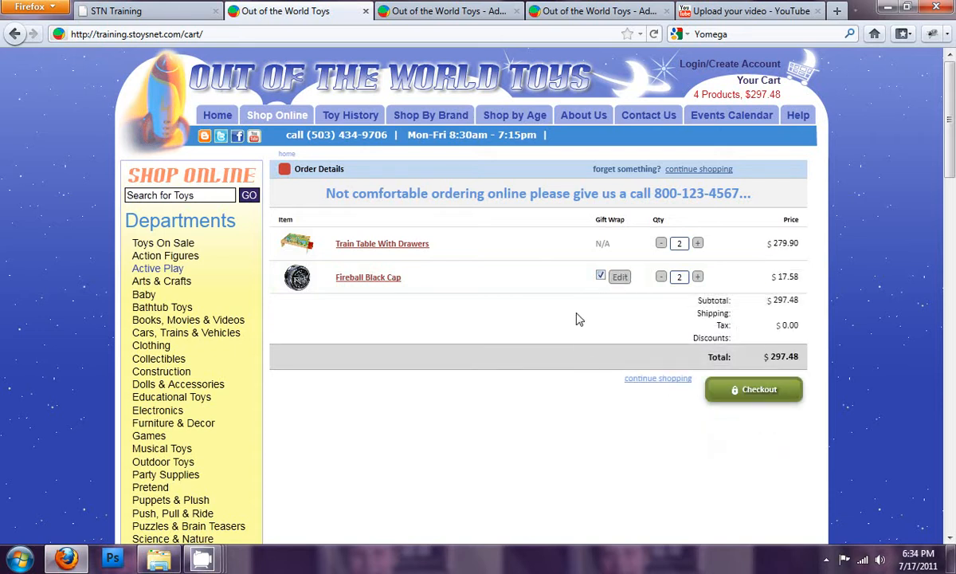
- Keep gift-wrapping offered in the global price settings, set its cost to 2.00, and save the configuration
{"action": "left_click", "coordinate": [389, 13]}
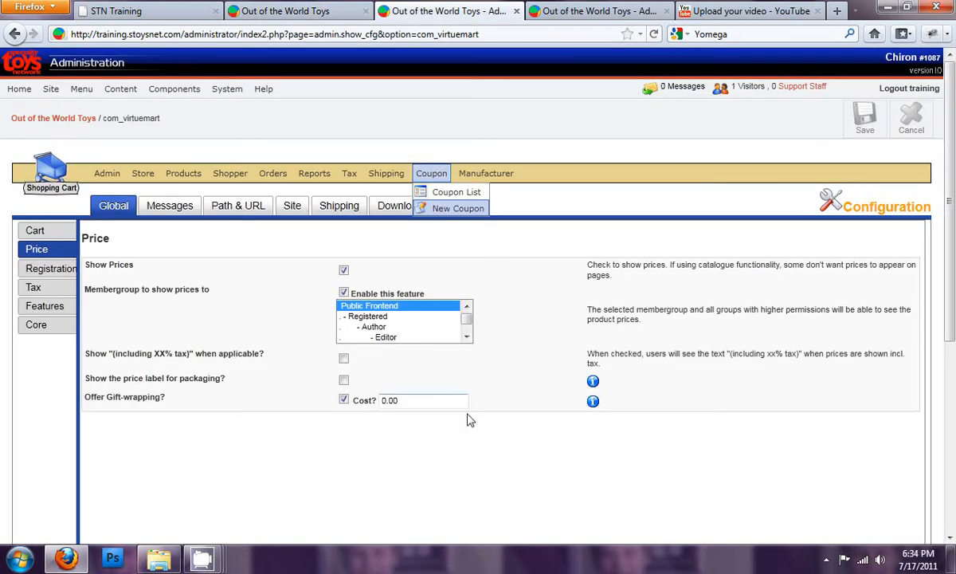
{"action": "left_click", "coordinate": [343, 401]}
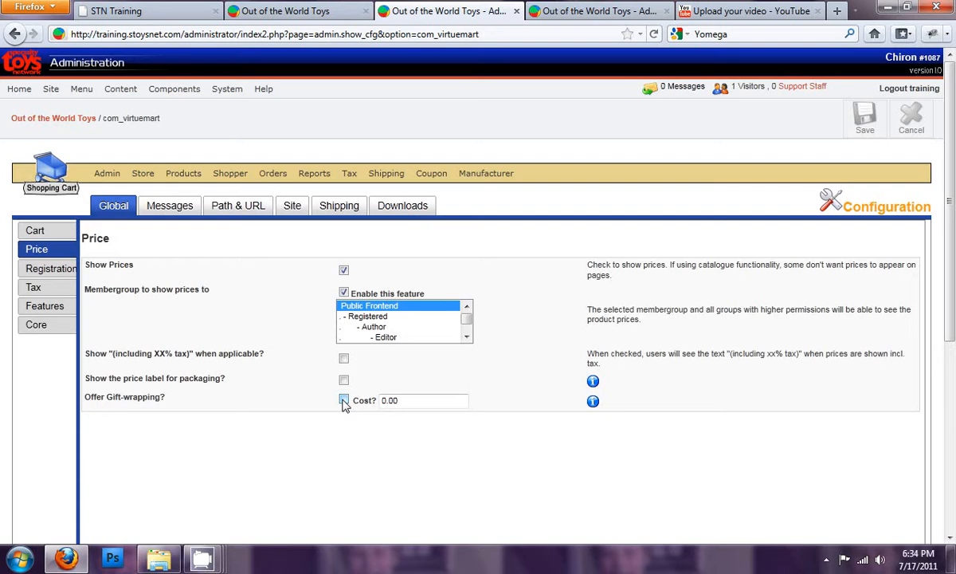
{"action": "left_click", "coordinate": [344, 400]}
{"action": "key", "text": "Tab"}
{"action": "type", "text": "2"}
{"action": "left_click", "coordinate": [864, 120]}
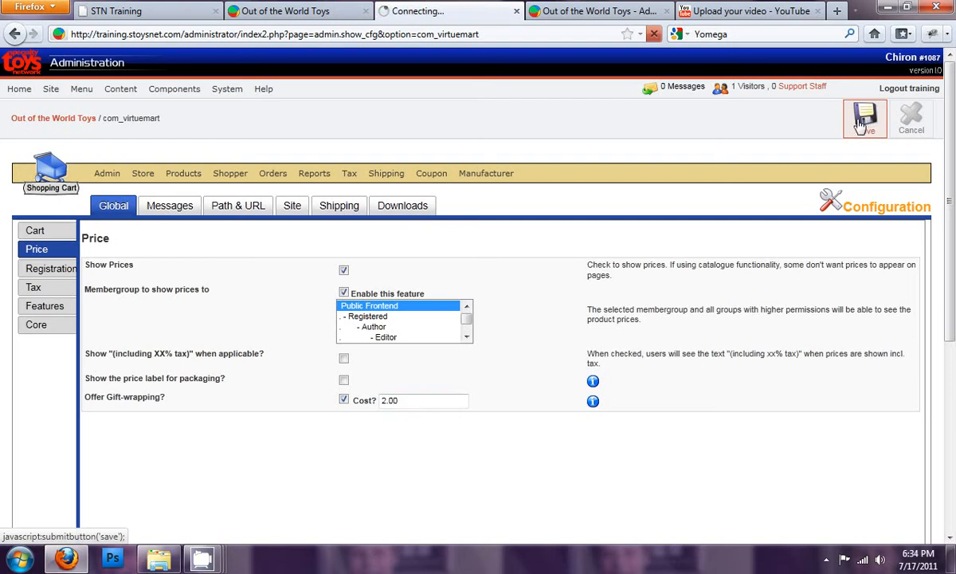
- Check the gift wrapping charge on the storefront's Fireball Black Cap page and reconfirm its existing wrapping options
{"action": "left_click", "coordinate": [288, 11]}
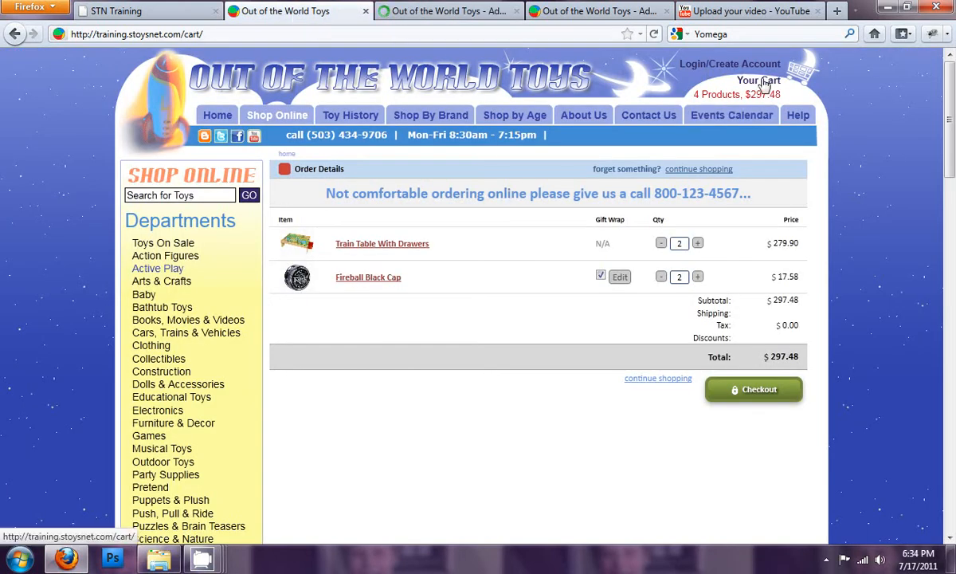
{"action": "left_click", "coordinate": [375, 277]}
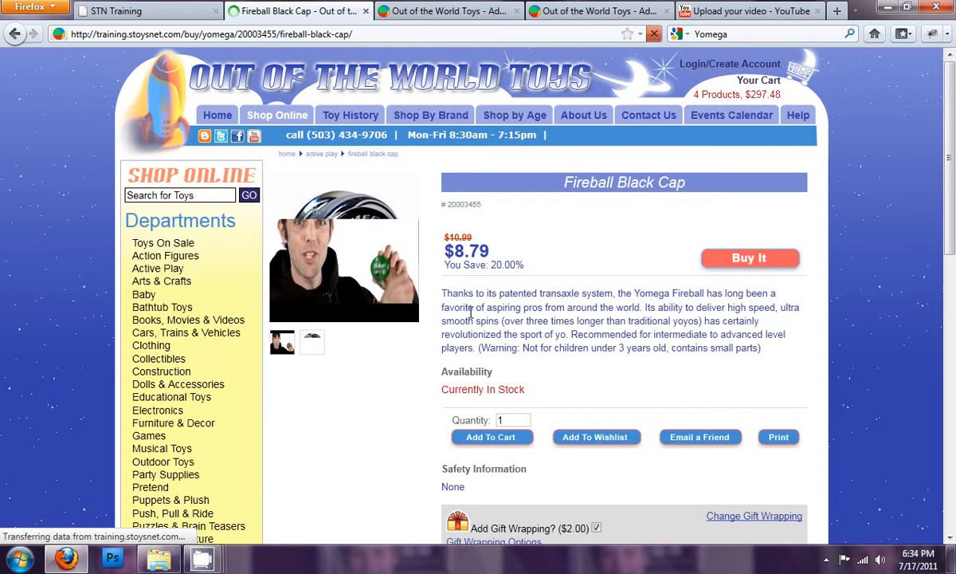
{"action": "scroll", "coordinate": [488, 329], "scroll_direction": "down", "scroll_amount": 4}
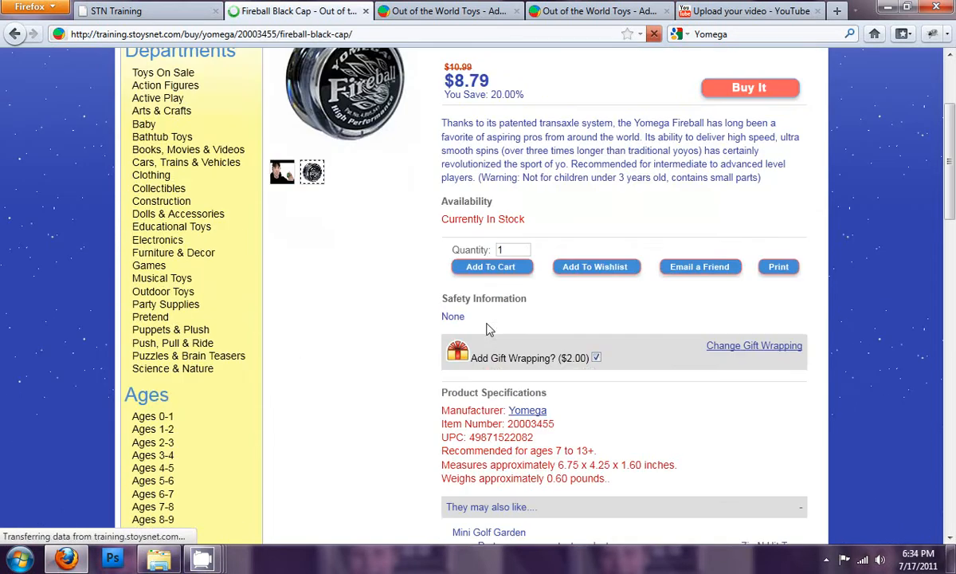
{"action": "left_click", "coordinate": [741, 351]}
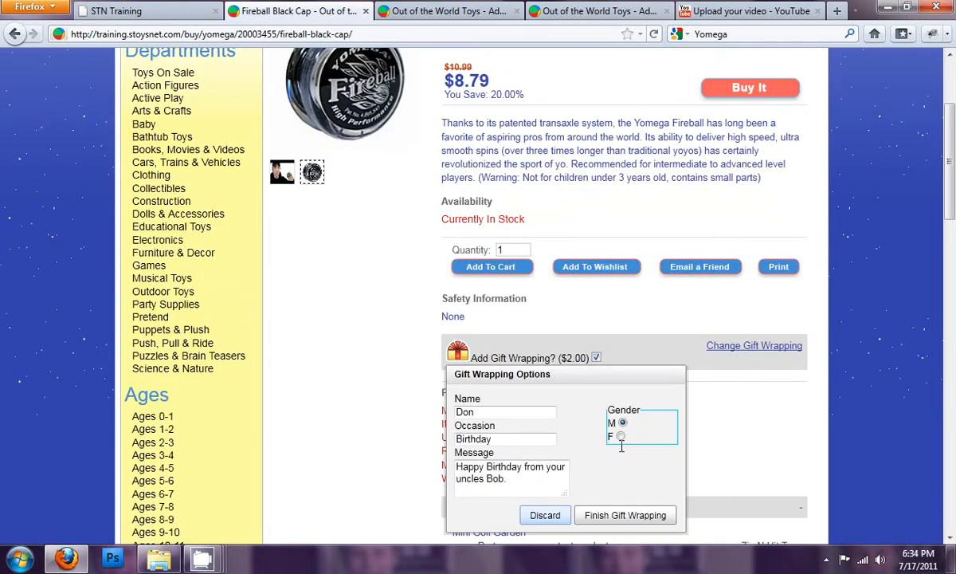
{"action": "left_click", "coordinate": [638, 514]}
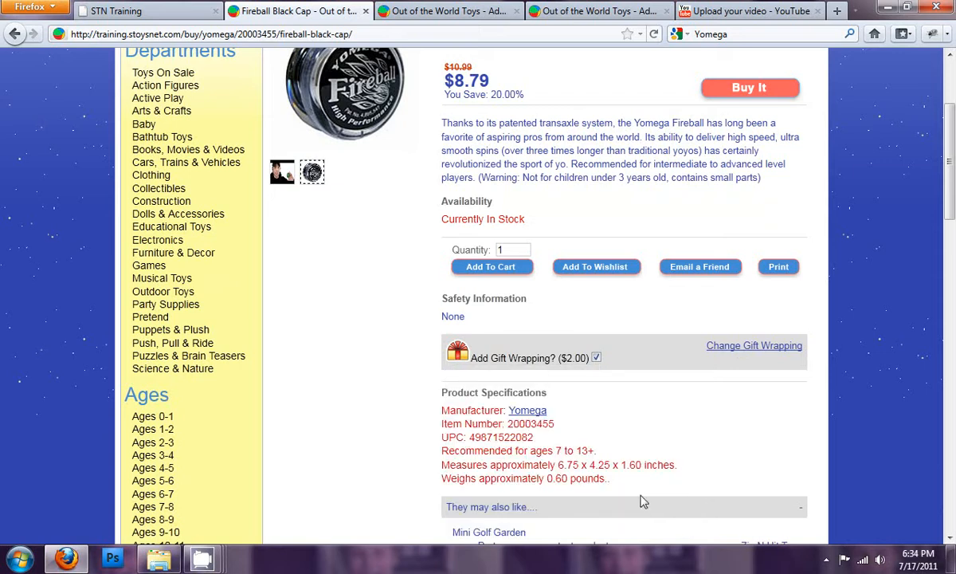
- Open the cart and turn off gift wrapping for the Fireball Black Cap, comparing its line price before and after
{"action": "scroll", "coordinate": [733, 248], "scroll_direction": "up", "scroll_amount": 4}
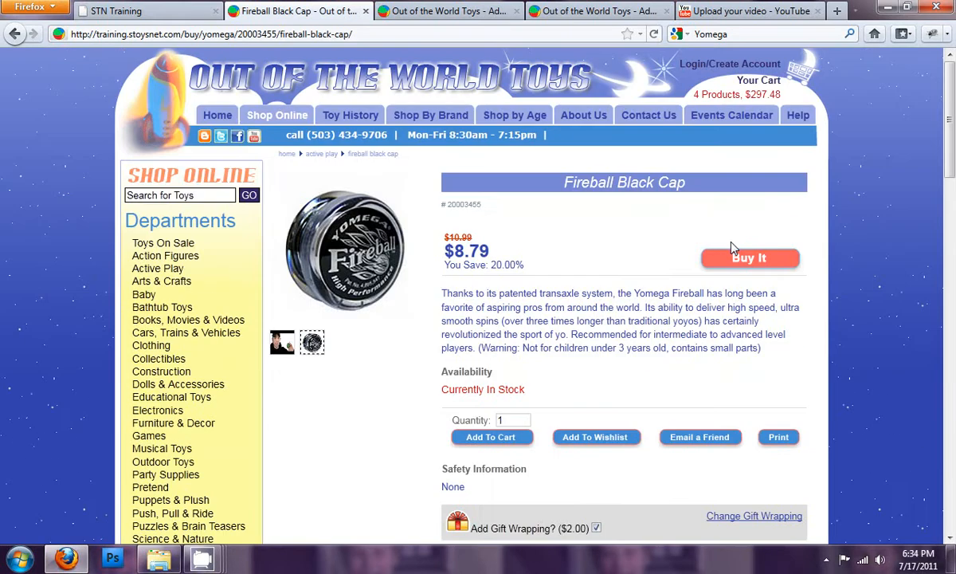
{"action": "left_click", "coordinate": [757, 89]}
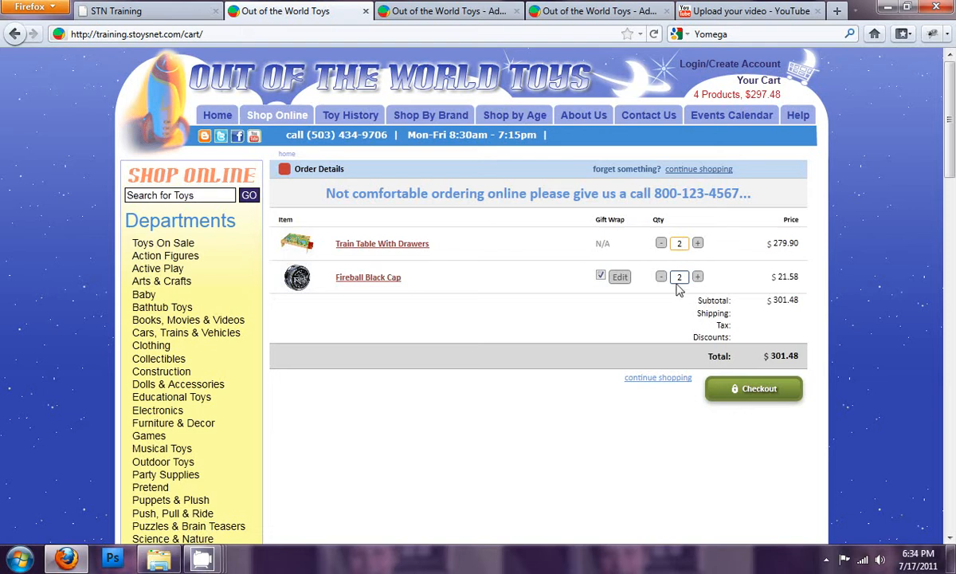
{"action": "left_click_drag", "start_coordinate": [779, 277], "coordinate": [800, 279]}
{"action": "left_click", "coordinate": [800, 278]}
{"action": "left_click", "coordinate": [601, 276]}
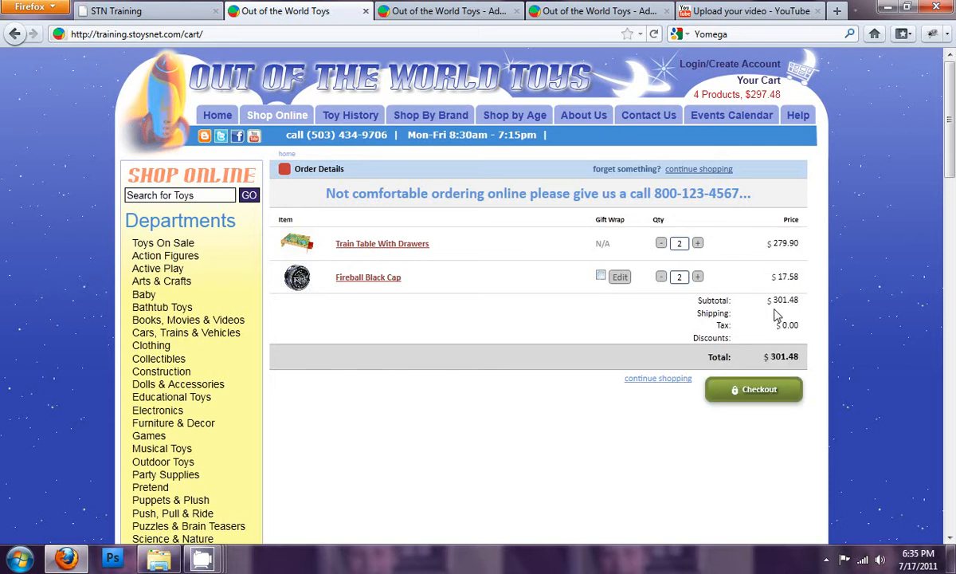
{"action": "left_click_drag", "start_coordinate": [779, 279], "coordinate": [807, 278]}
{"action": "left_click", "coordinate": [806, 278]}
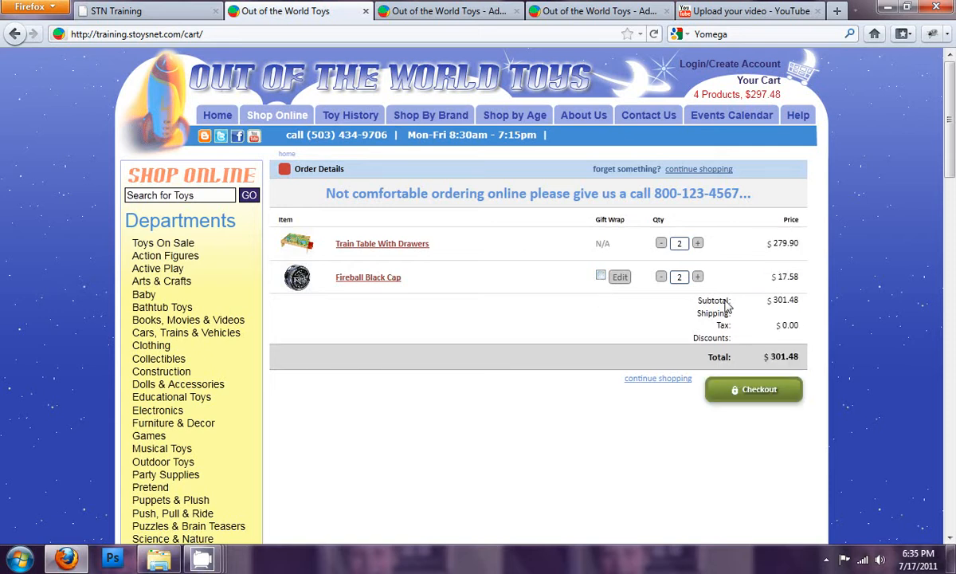
- Reduce the Fireball Black Cap's cart quantity to 1, and turn its gift wrapping back on with the saved options
{"action": "double_click", "coordinate": [685, 277]}
{"action": "left_click", "coordinate": [661, 277]}
{"action": "left_click", "coordinate": [601, 277]}
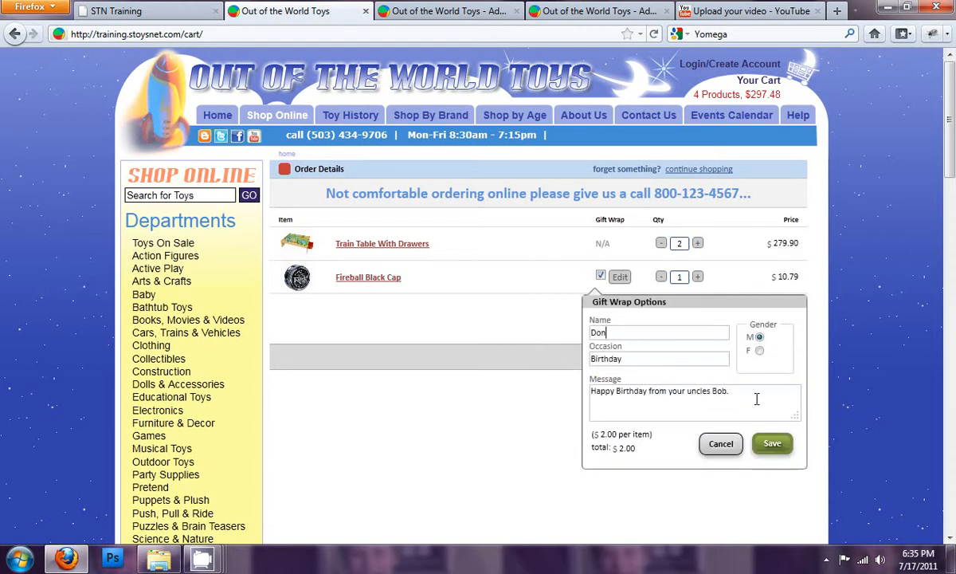
{"action": "left_click", "coordinate": [772, 445]}
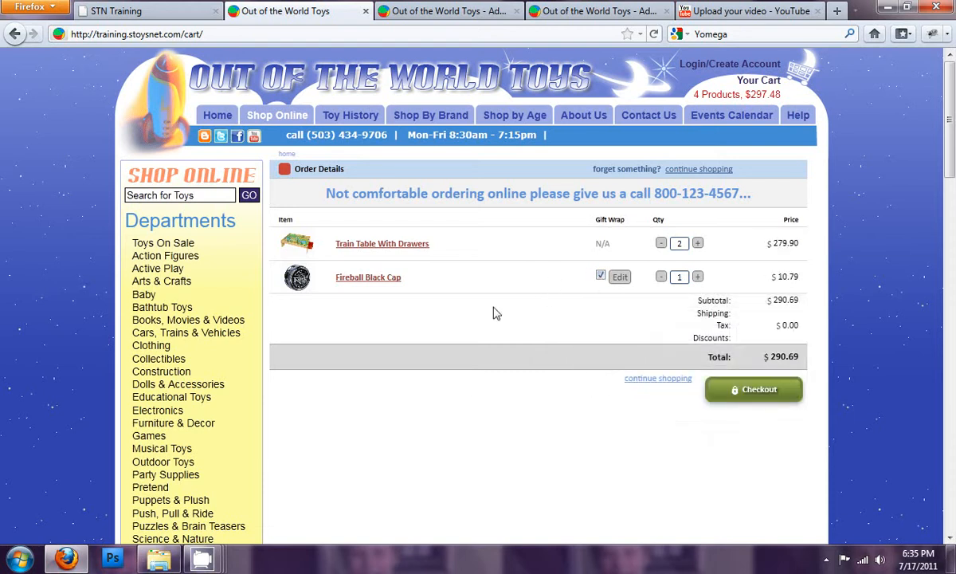
- Return to the store administration and open the global Registration settings
{"action": "left_click", "coordinate": [410, 11]}
{"action": "left_click", "coordinate": [37, 250]}
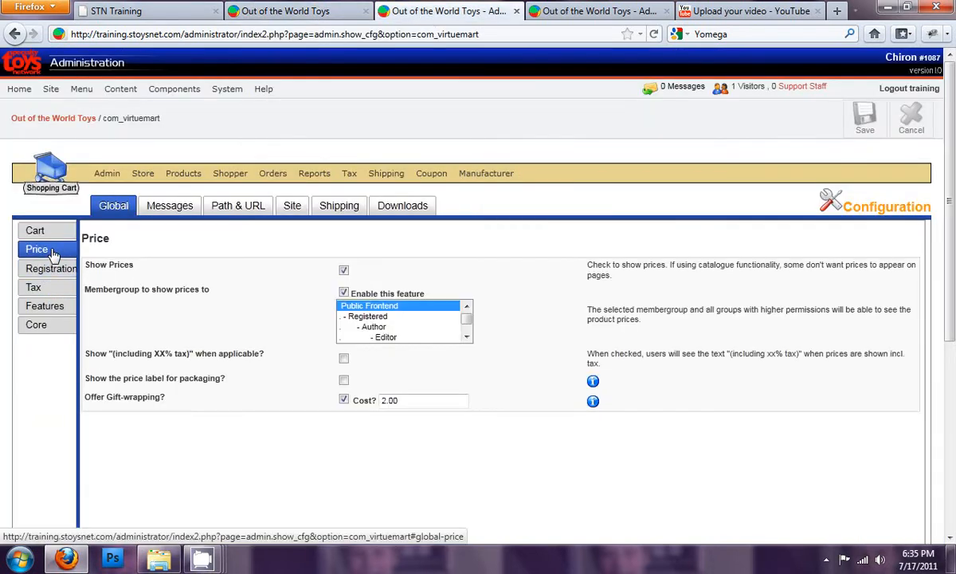
{"action": "left_click", "coordinate": [46, 266]}
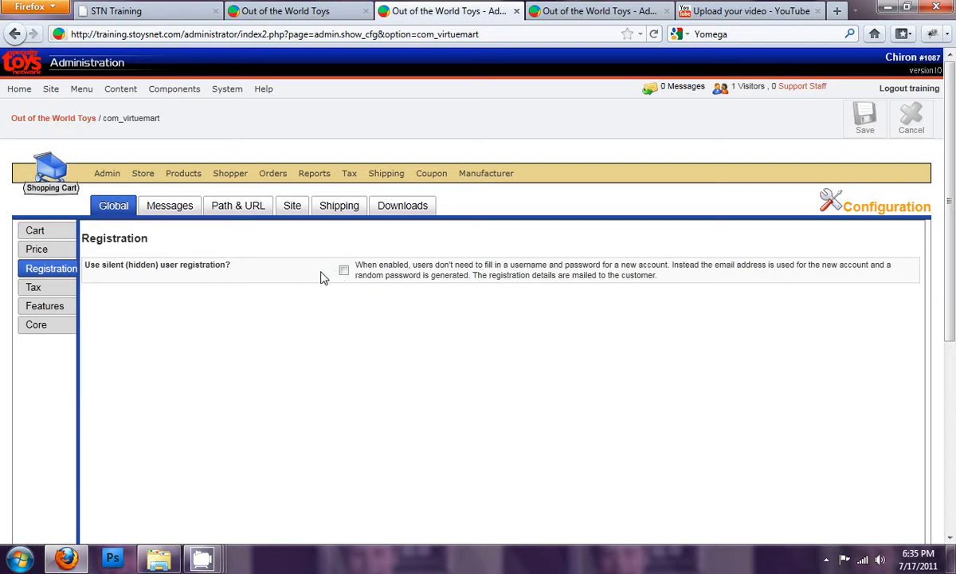
- Start checkout from the storefront cart and examine the guest, returning shopper and new customer choices, leaving guest checkout selected
{"action": "left_click", "coordinate": [317, 13]}
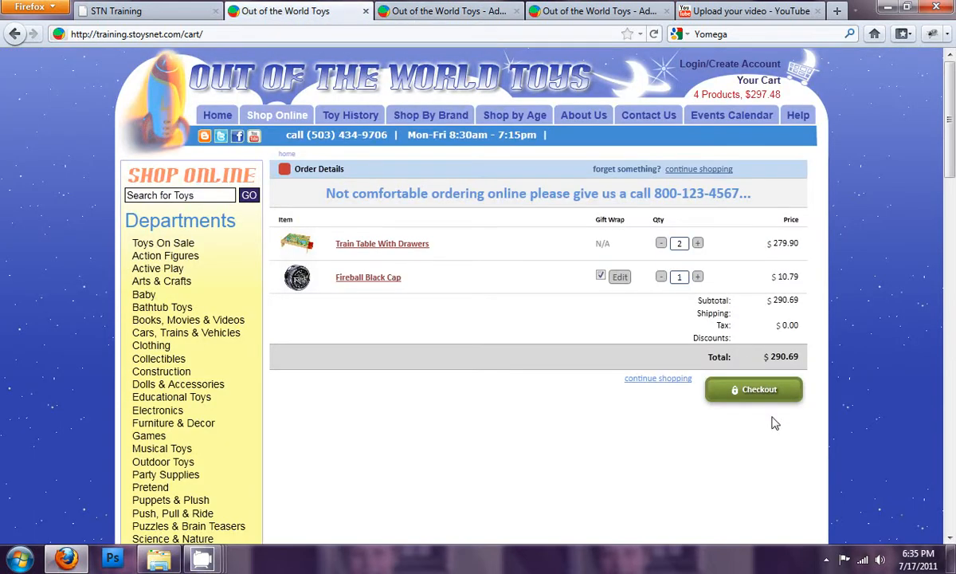
{"action": "left_click", "coordinate": [761, 390]}
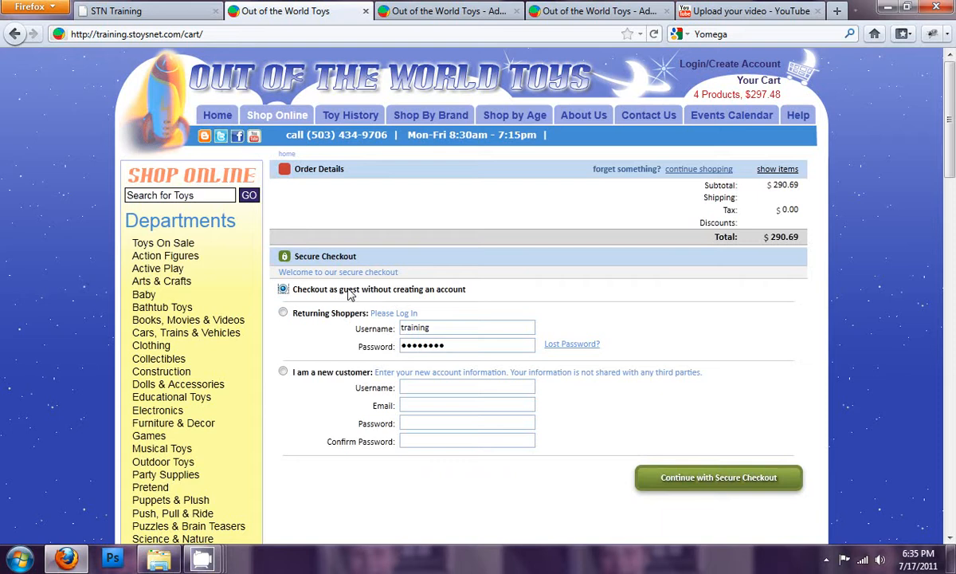
{"action": "left_click", "coordinate": [328, 313]}
{"action": "left_click", "coordinate": [283, 372]}
{"action": "left_click", "coordinate": [426, 385]}
{"action": "left_click", "coordinate": [284, 289]}
- Return to the store administration and keep the global tax mode at Based on shipping address
{"action": "left_click", "coordinate": [418, 21]}
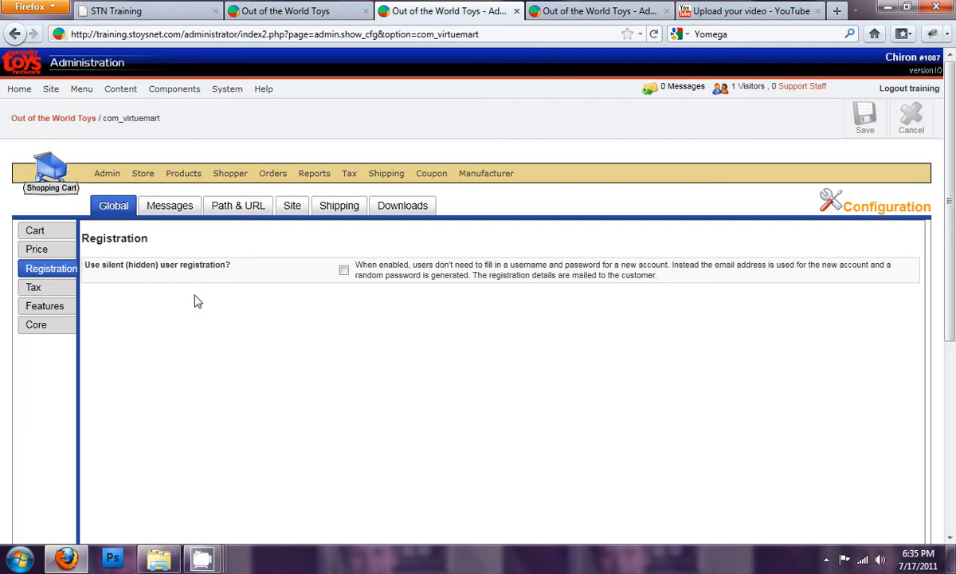
{"action": "left_click", "coordinate": [33, 285]}
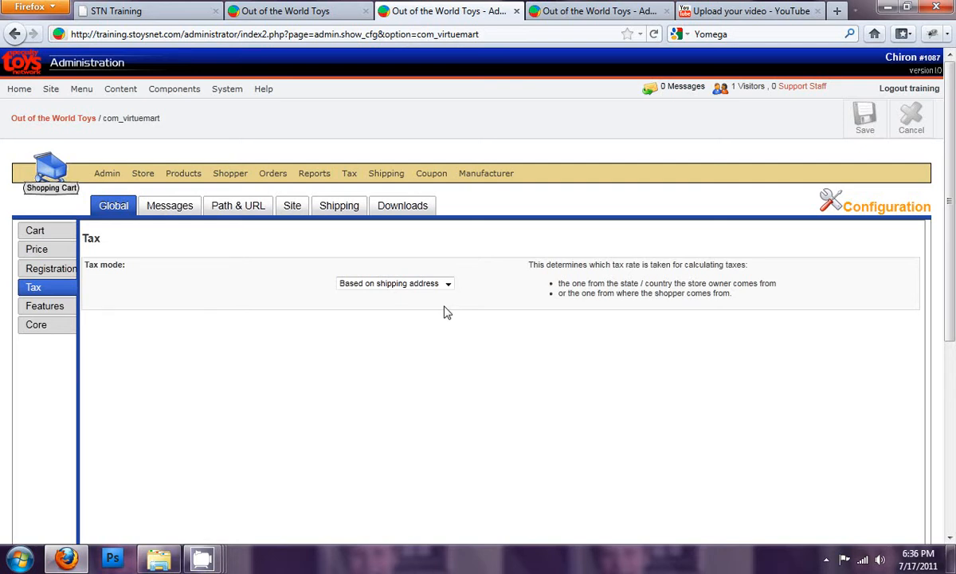
{"action": "left_click", "coordinate": [448, 285]}
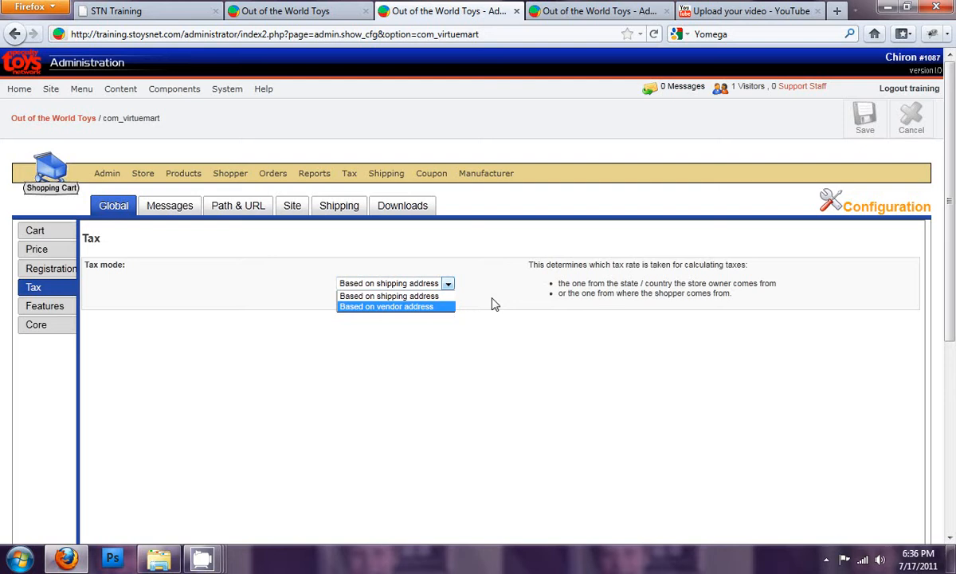
{"action": "left_click", "coordinate": [433, 297]}
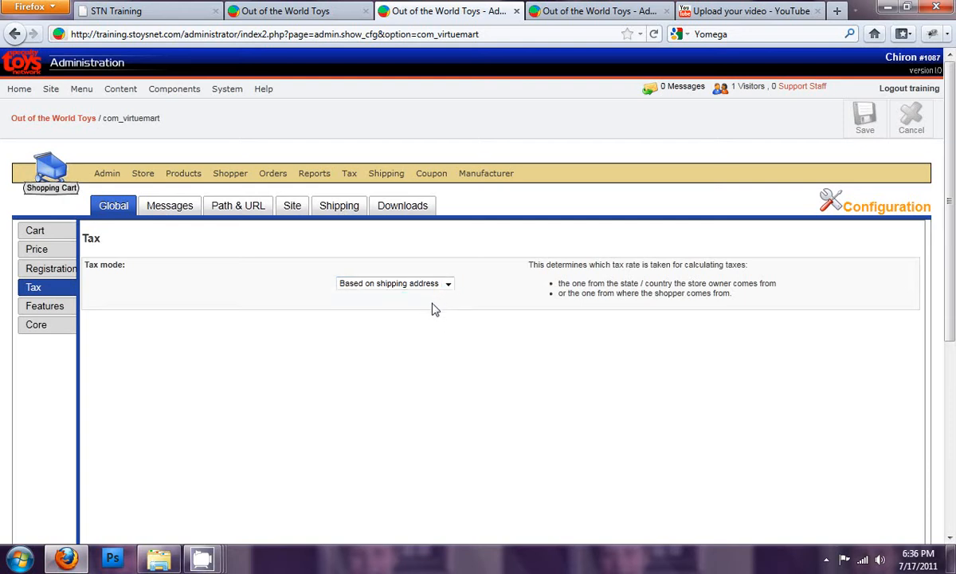
- Open the global Features settings, then log in to the storefront checkout as a returning shopper with the account username and password
{"action": "left_click", "coordinate": [50, 310]}
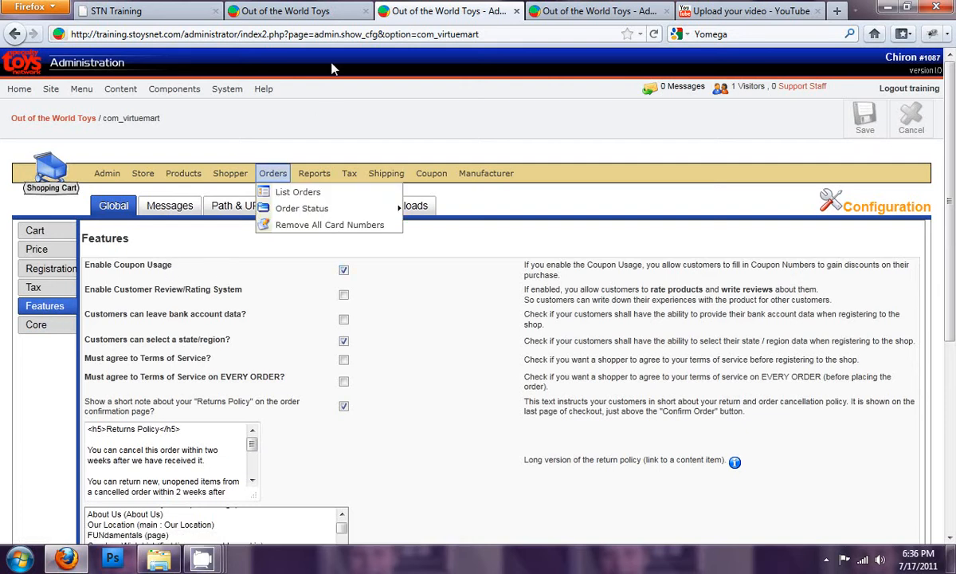
{"action": "left_click", "coordinate": [311, 15]}
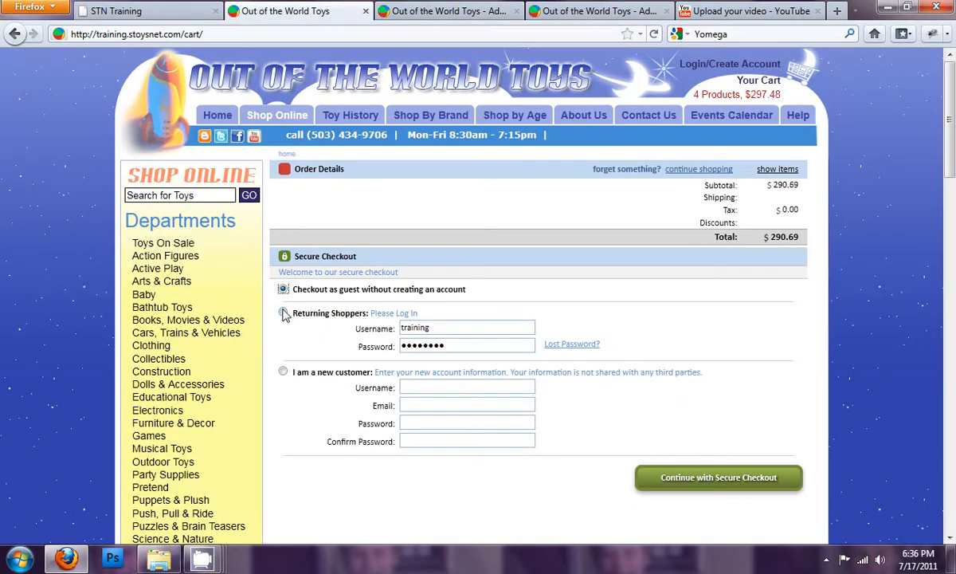
{"action": "double_click", "coordinate": [430, 328]}
{"action": "type", "text": "theone"}
{"action": "key", "text": "Tab"}
{"action": "type", "text": "•••"}
{"action": "left_click", "coordinate": [721, 476]}
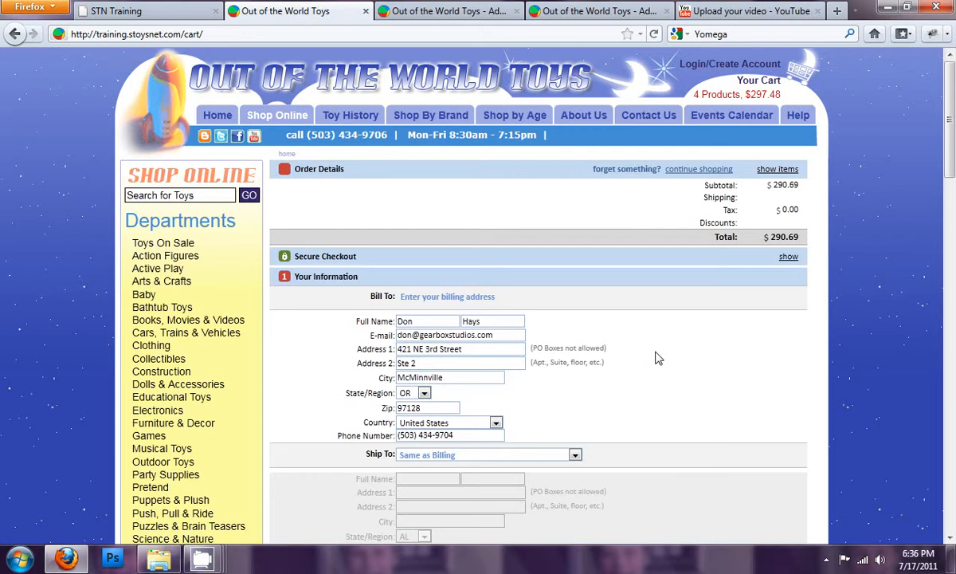
- Accept the saved billing information and choose Standard Shipping, continuing to the Options & Discounts stage of the checkout
{"action": "scroll", "coordinate": [658, 358], "scroll_direction": "down", "scroll_amount": 2}
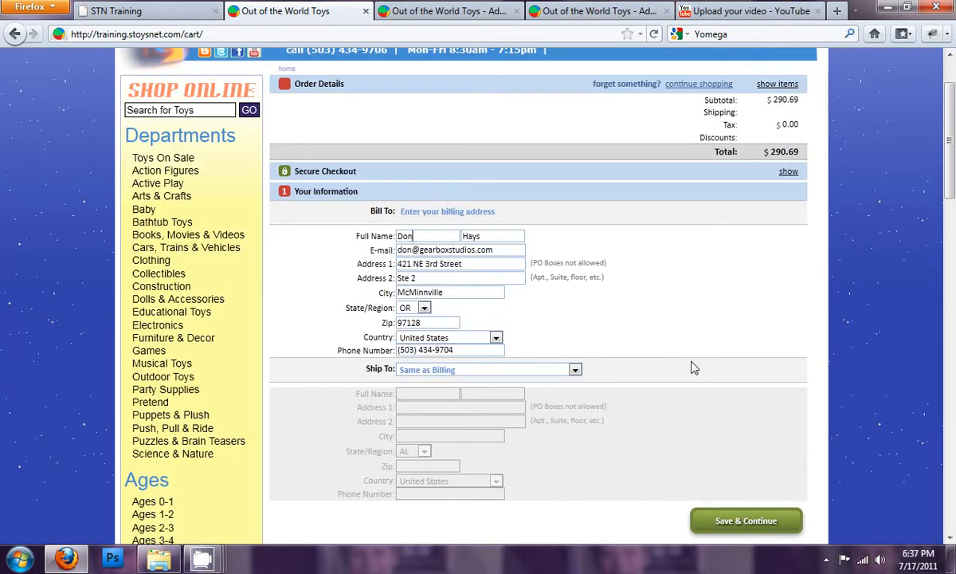
{"action": "left_click", "coordinate": [736, 526]}
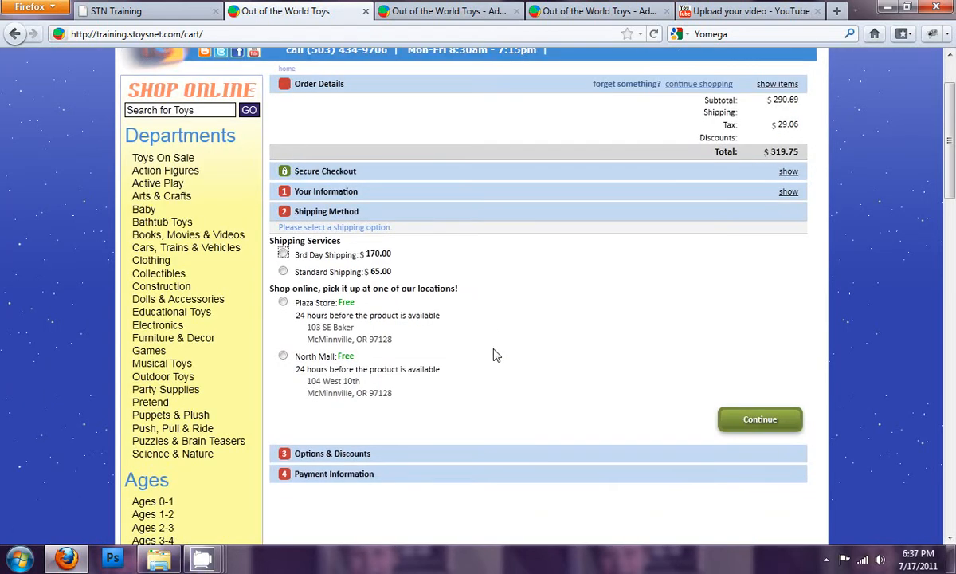
{"action": "left_click", "coordinate": [283, 272]}
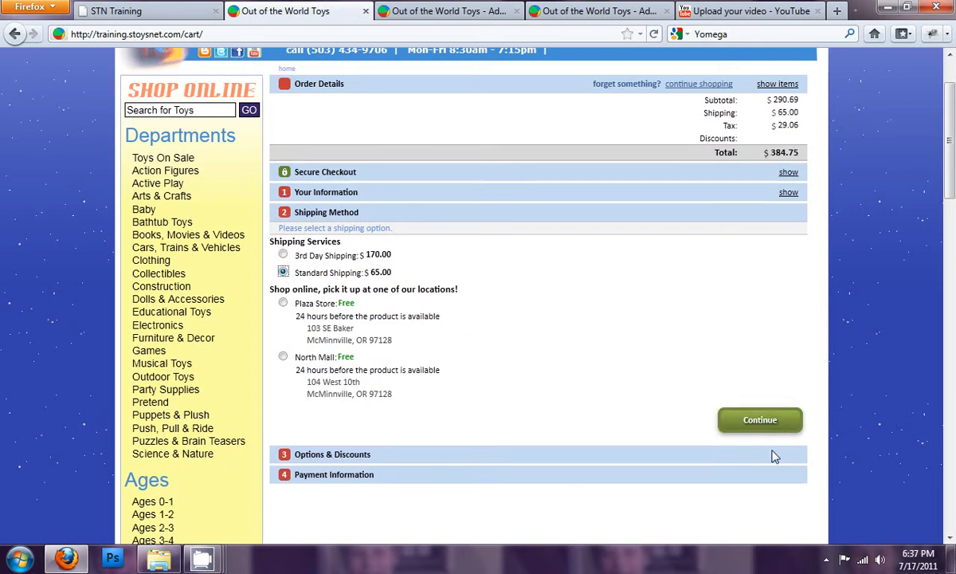
{"action": "left_click", "coordinate": [762, 422]}
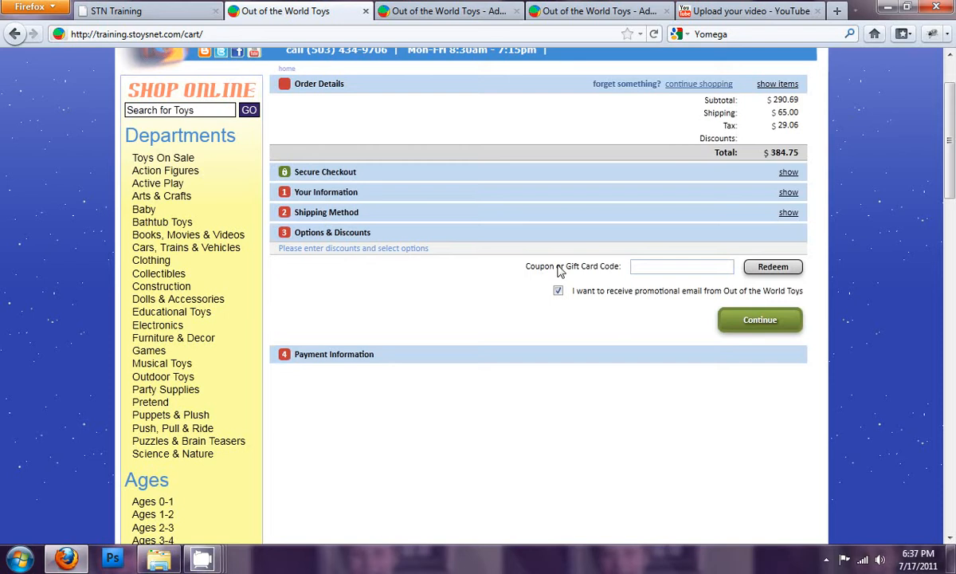
- Return to the store administration, disable coupon usage in the global Features settings and save the configuration
{"action": "left_click", "coordinate": [437, 12]}
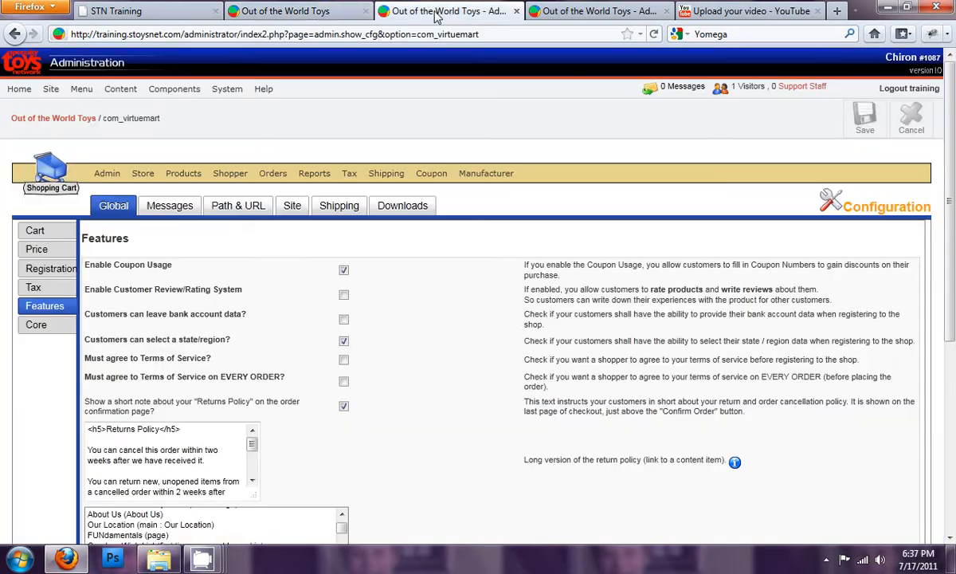
{"action": "left_click", "coordinate": [343, 271]}
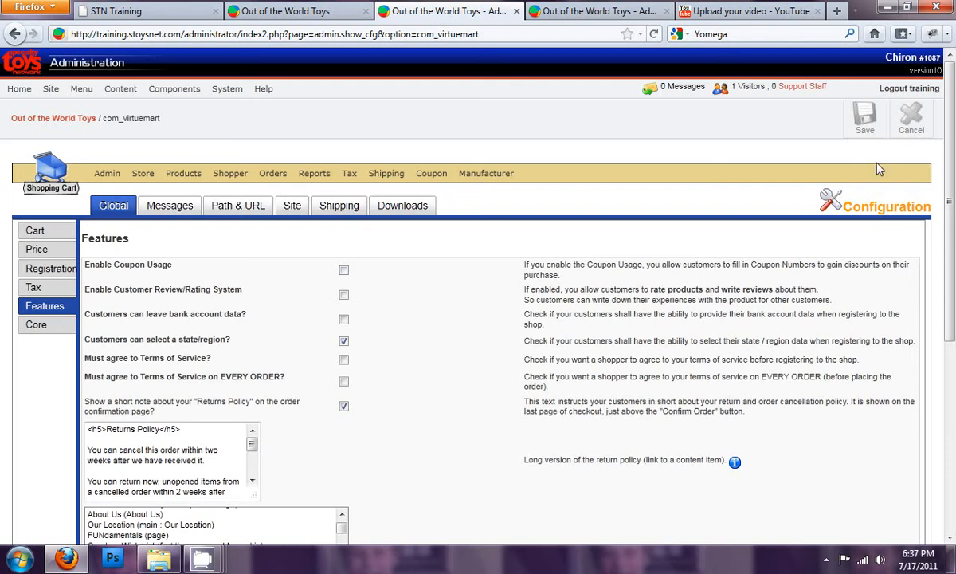
{"action": "left_click", "coordinate": [866, 118]}
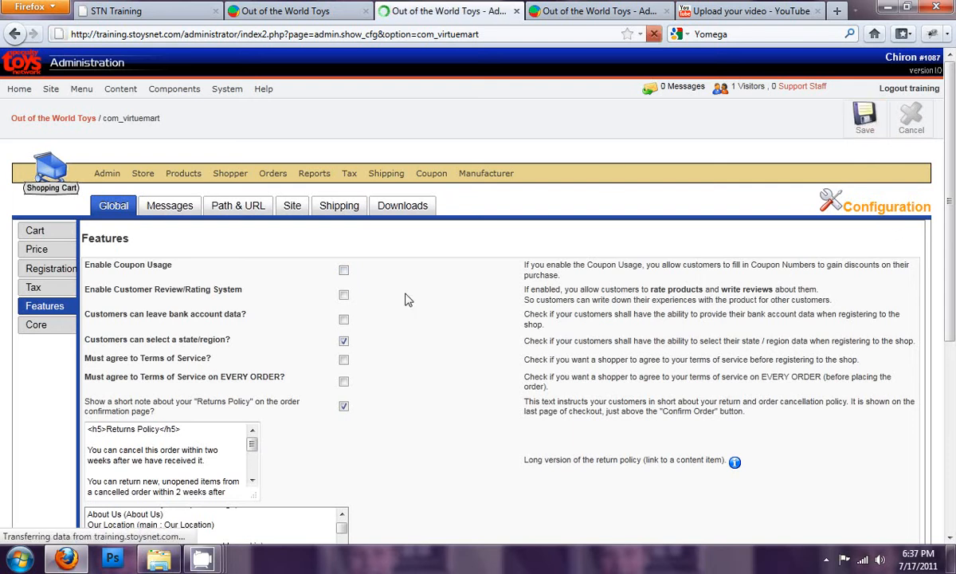
- Reopen the storefront cart and proceed through secure checkout as the logged-in shopper to the billing information
{"action": "left_click", "coordinate": [587, 11]}
{"action": "left_click", "coordinate": [322, 11]}
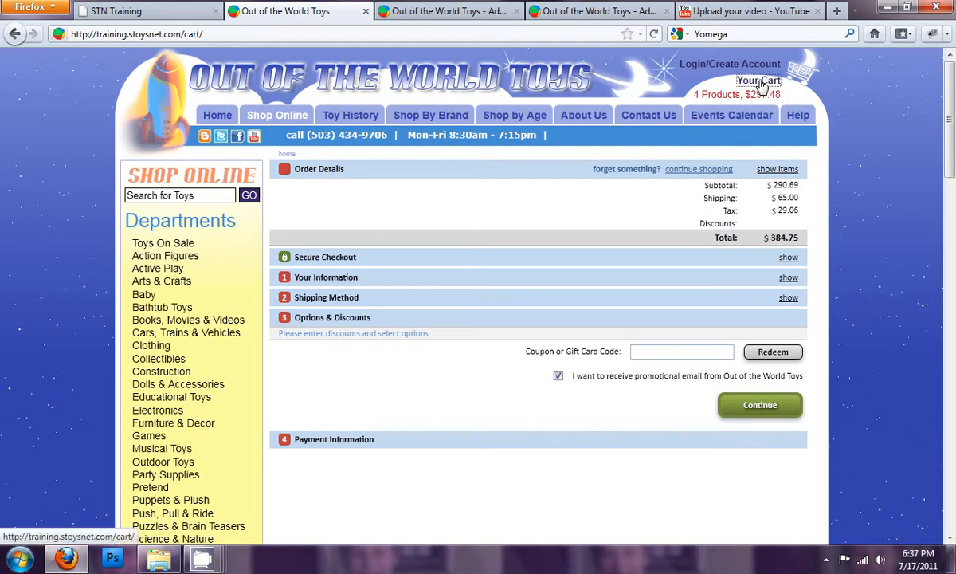
{"action": "left_click", "coordinate": [759, 83]}
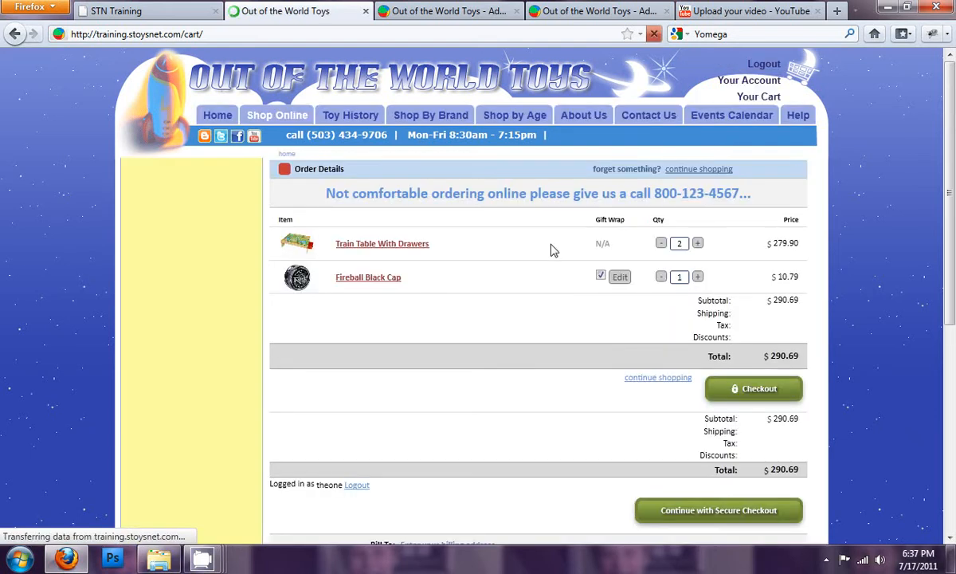
{"action": "left_click", "coordinate": [759, 390]}
{"action": "left_click", "coordinate": [737, 299]}
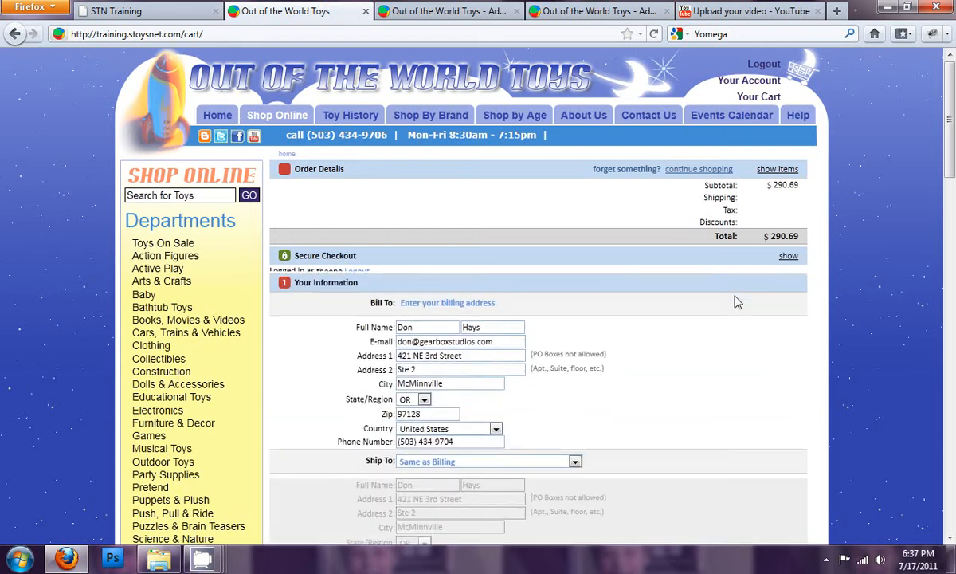
- Confirm the billing information again and continue with Standard Shipping to check Options & Discounts for the coupon code field
{"action": "scroll", "coordinate": [736, 398], "scroll_direction": "down", "scroll_amount": 3}
{"action": "left_click", "coordinate": [747, 352]}
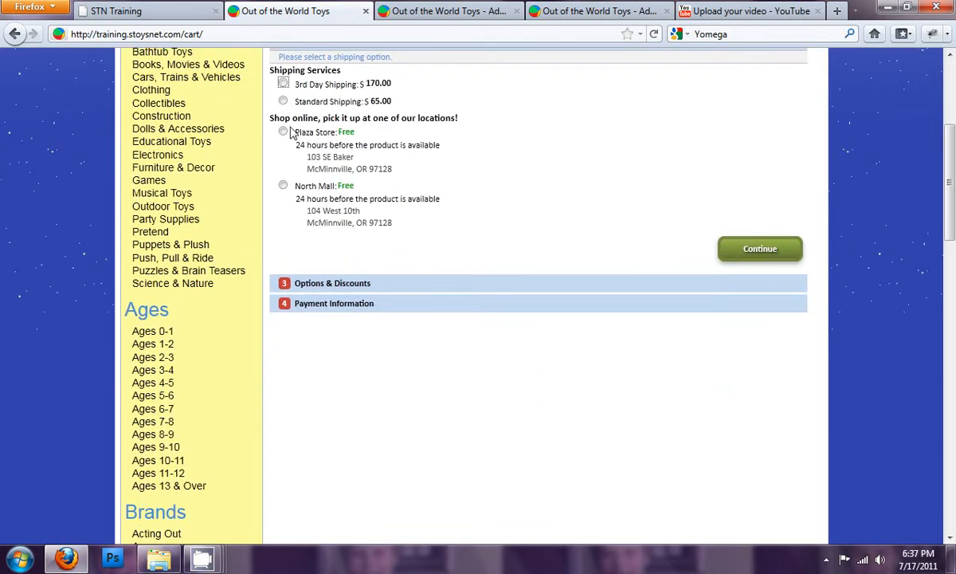
{"action": "left_click", "coordinate": [283, 101]}
{"action": "left_click", "coordinate": [773, 251]}
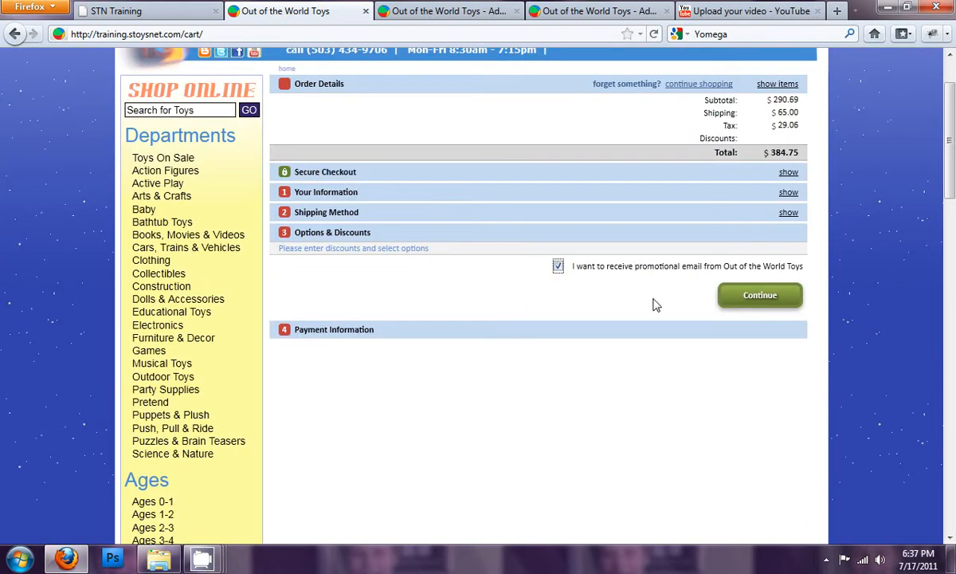
- Go back to the administration's global Features settings and tick Enable Coupon Usage again
{"action": "left_click", "coordinate": [450, 13]}
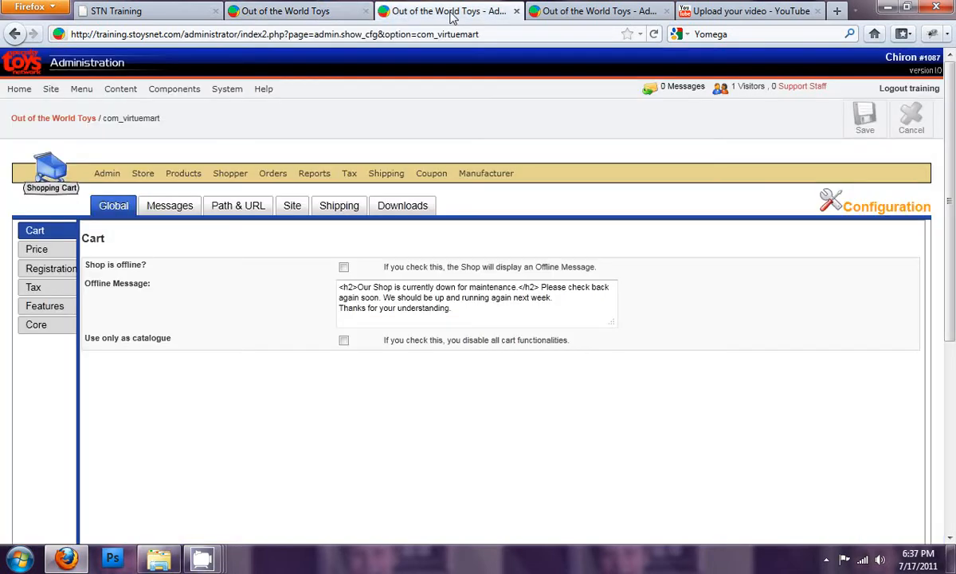
{"action": "left_click", "coordinate": [45, 306]}
{"action": "left_click", "coordinate": [343, 269]}
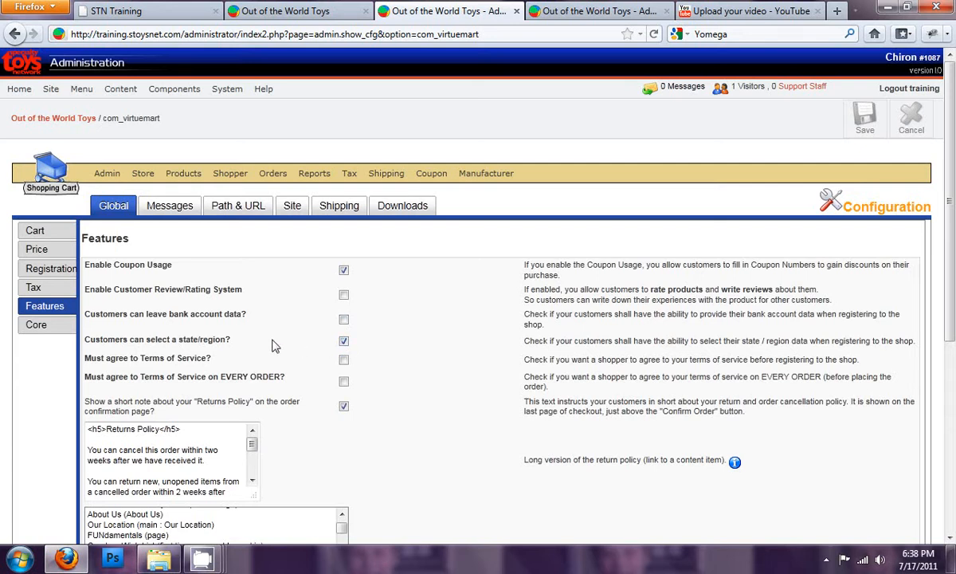
- Review the remaining Features settings, including the Returns Policy note text and the content item linked as its long version
{"action": "scroll", "coordinate": [272, 345], "scroll_direction": "down", "scroll_amount": 2}
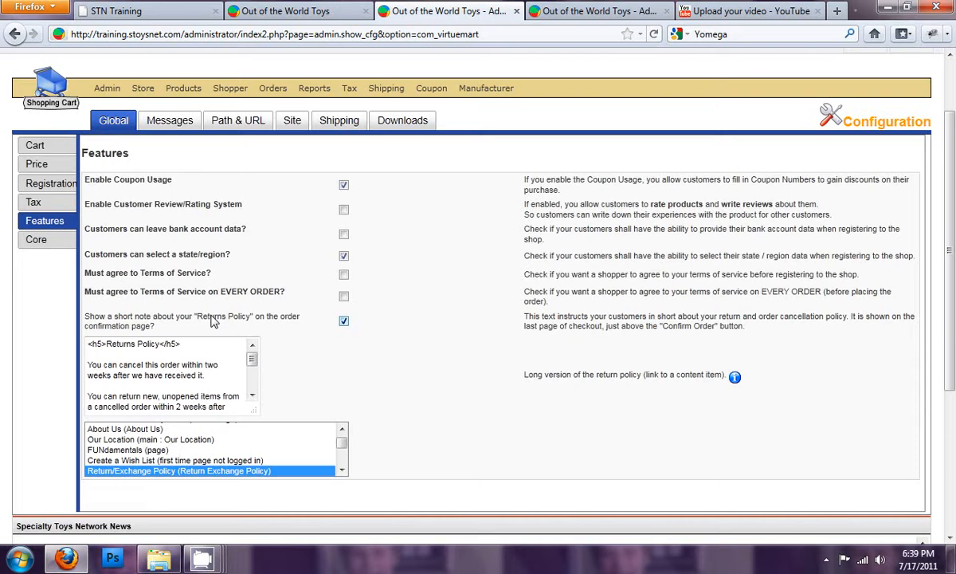
{"action": "mouse_move", "coordinate": [252, 363]}
{"action": "left_mouse_down"}
{"action": "mouse_move", "coordinate": [250, 388]}
{"action": "mouse_move", "coordinate": [252, 350]}
{"action": "left_mouse_up"}
{"action": "left_click", "coordinate": [162, 357]}
{"action": "scroll", "coordinate": [345, 376], "scroll_direction": "down", "scroll_amount": 2}
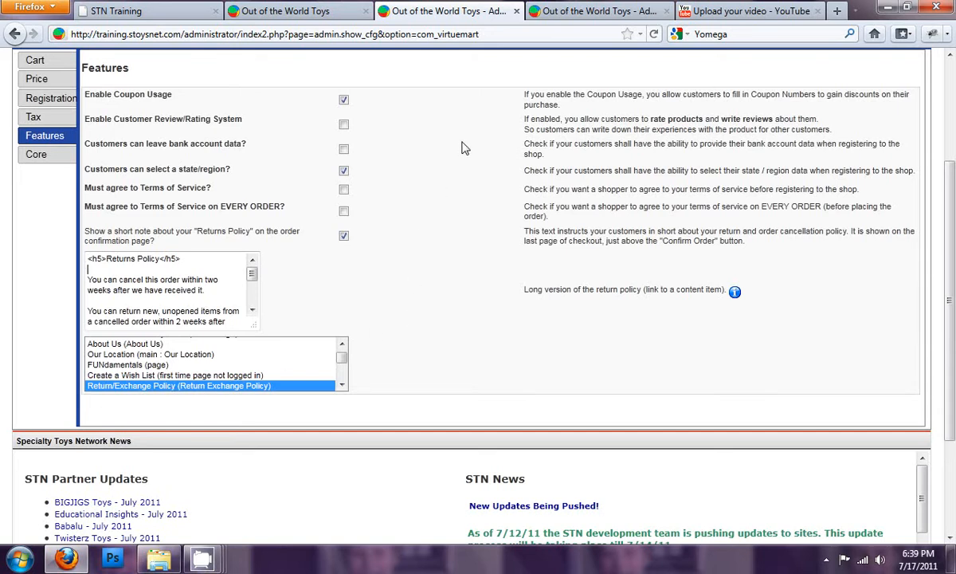
- Continue the storefront checkout to Payment Information and enter the credit card number, replacing the incomplete first entry
{"action": "left_click", "coordinate": [290, 11]}
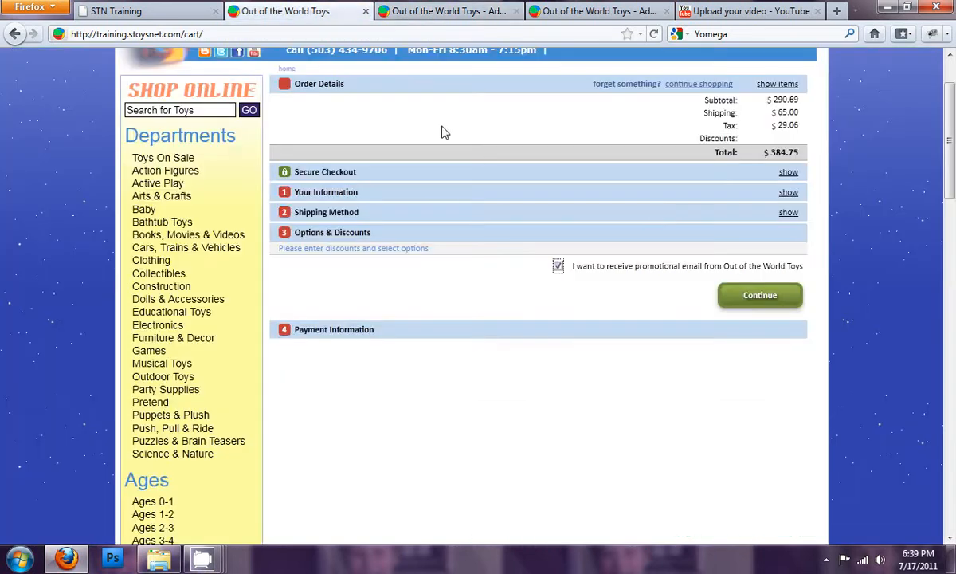
{"action": "left_click", "coordinate": [749, 295]}
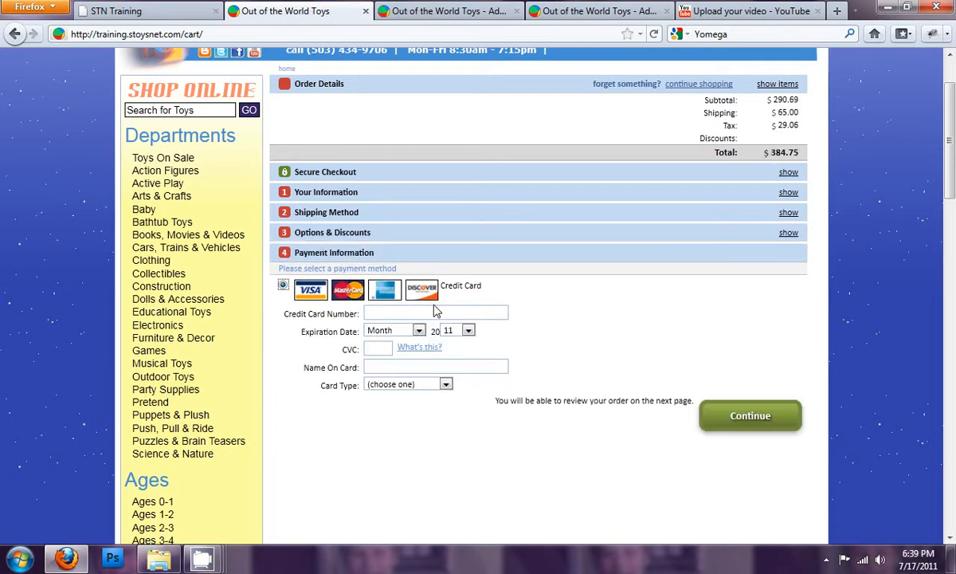
{"action": "left_click", "coordinate": [426, 313]}
{"action": "type", "text": "42222222222"}
{"action": "key", "text": "Tab"}
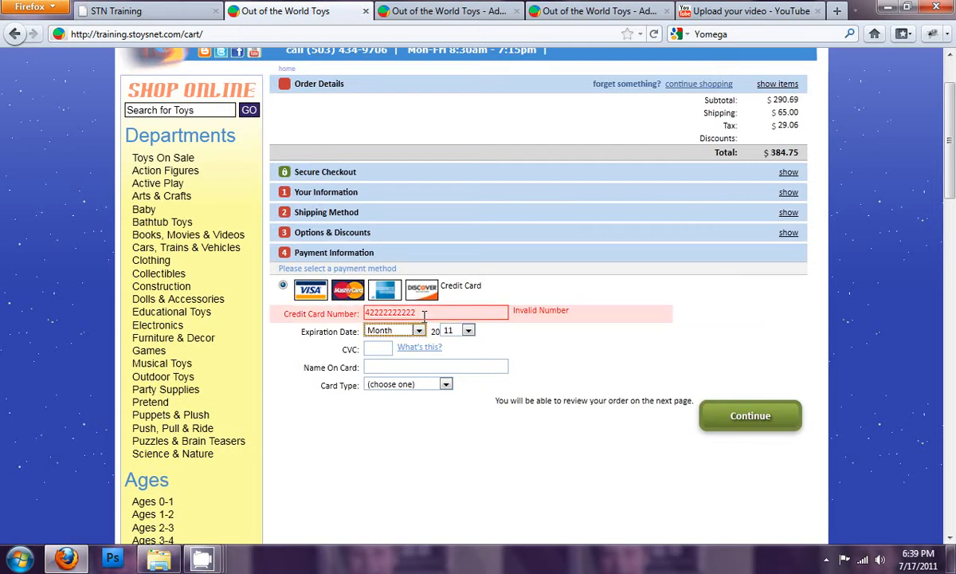
{"action": "double_click", "coordinate": [387, 313]}
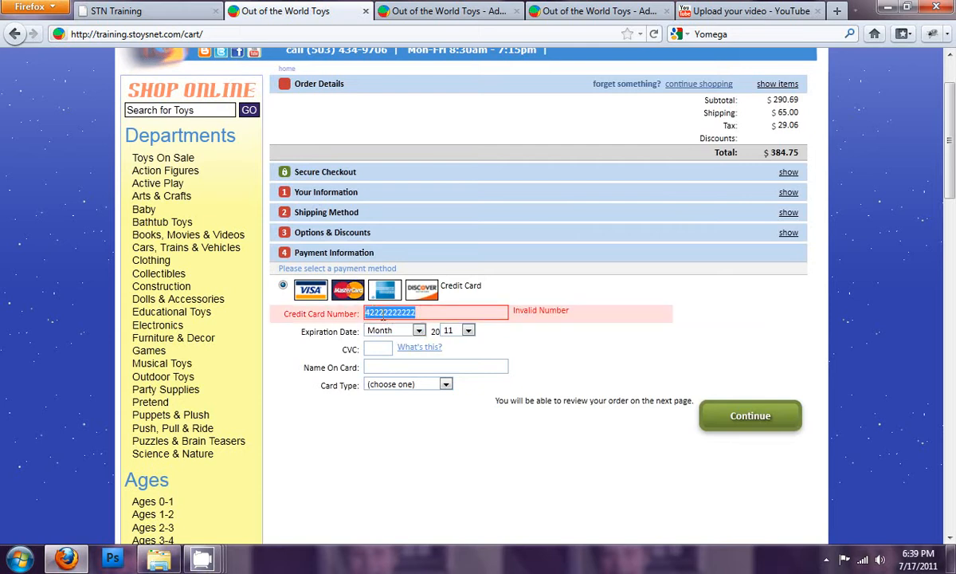
{"action": "type", "text": "4222"}
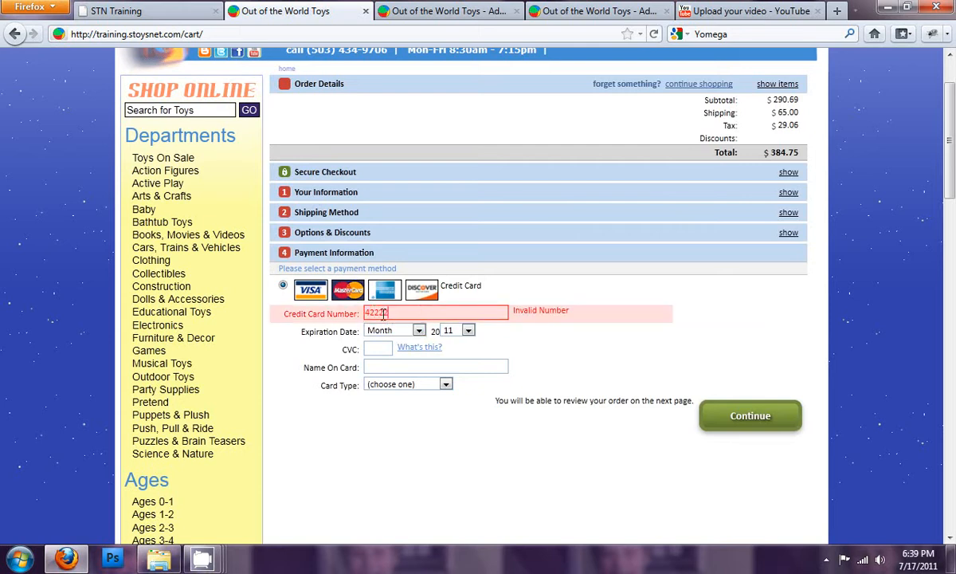
{"action": "type", "text": "222222222"}
- Set the credit card's expiration date to January 2013
{"action": "left_click", "coordinate": [390, 333]}
{"action": "left_click", "coordinate": [382, 355]}
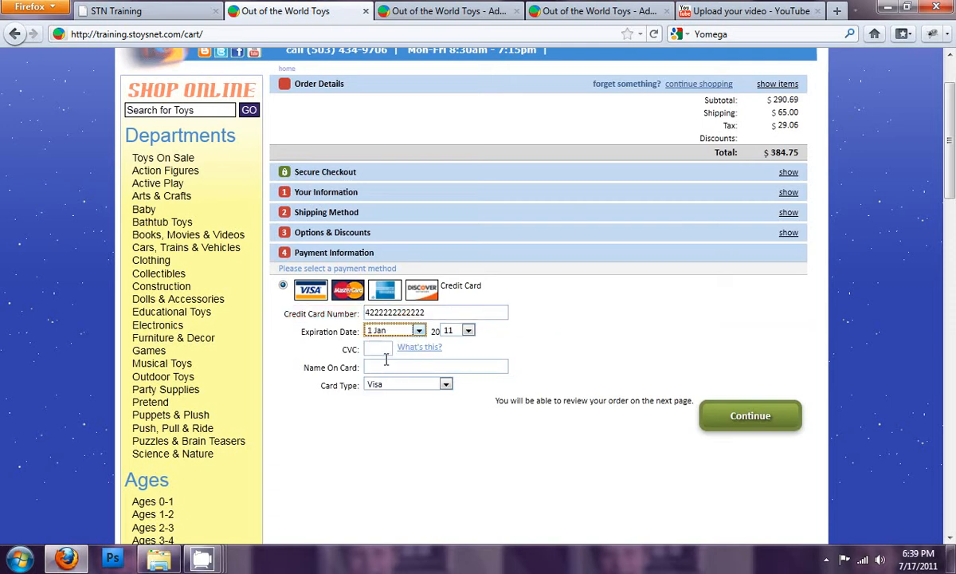
{"action": "left_click", "coordinate": [456, 333]}
{"action": "left_click", "coordinate": [450, 367]}
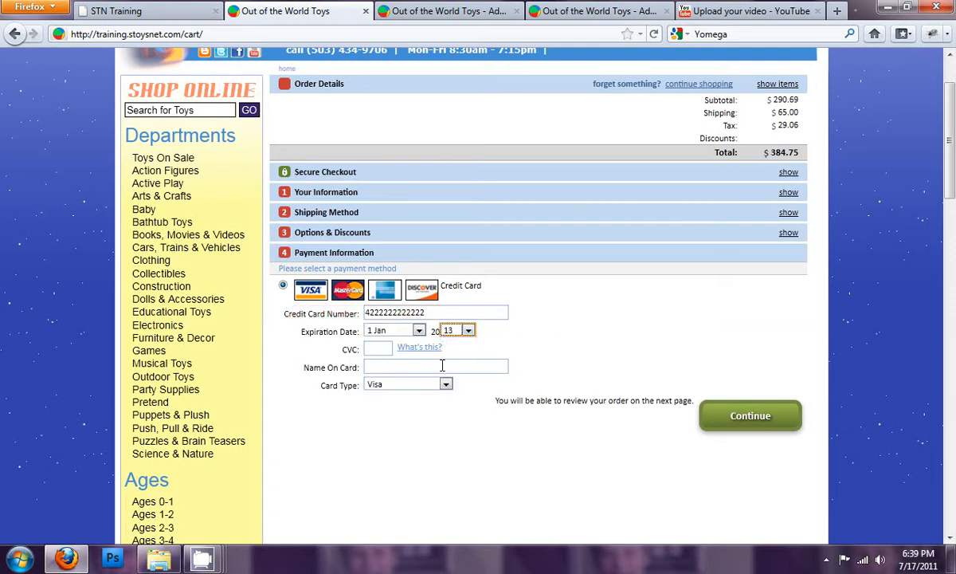
- Enter the card's CVC and the cardholder's name, then continue to the order confirmation page and review it
{"action": "left_click", "coordinate": [380, 349]}
{"action": "type", "text": "123"}
{"action": "left_click", "coordinate": [401, 366]}
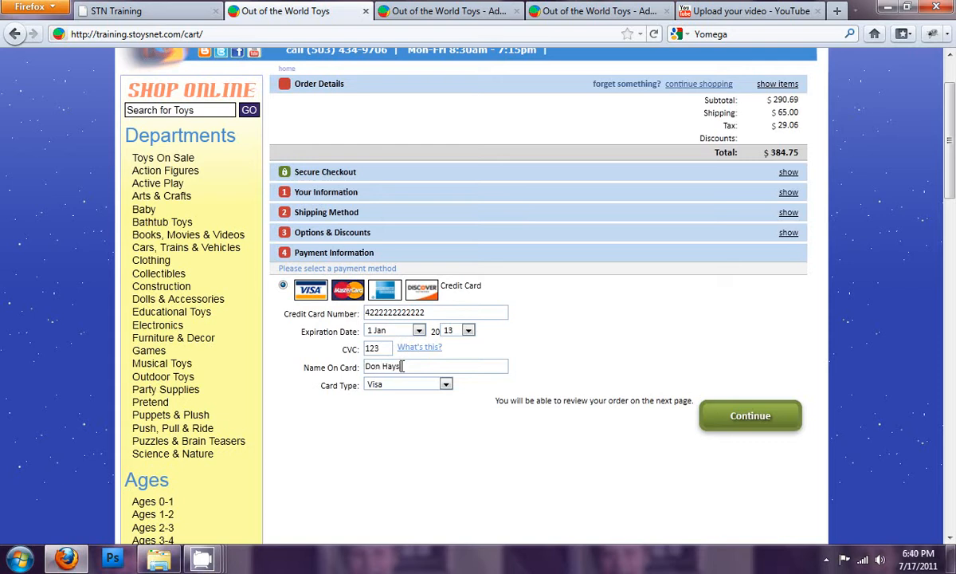
{"action": "left_click", "coordinate": [749, 418]}
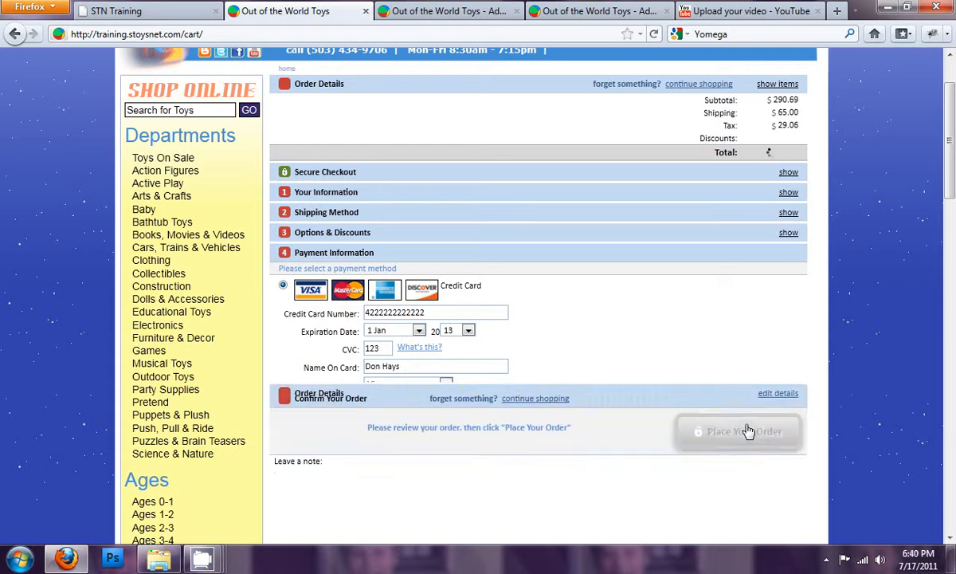
{"action": "scroll", "coordinate": [506, 271], "scroll_direction": "up", "scroll_amount": 2}
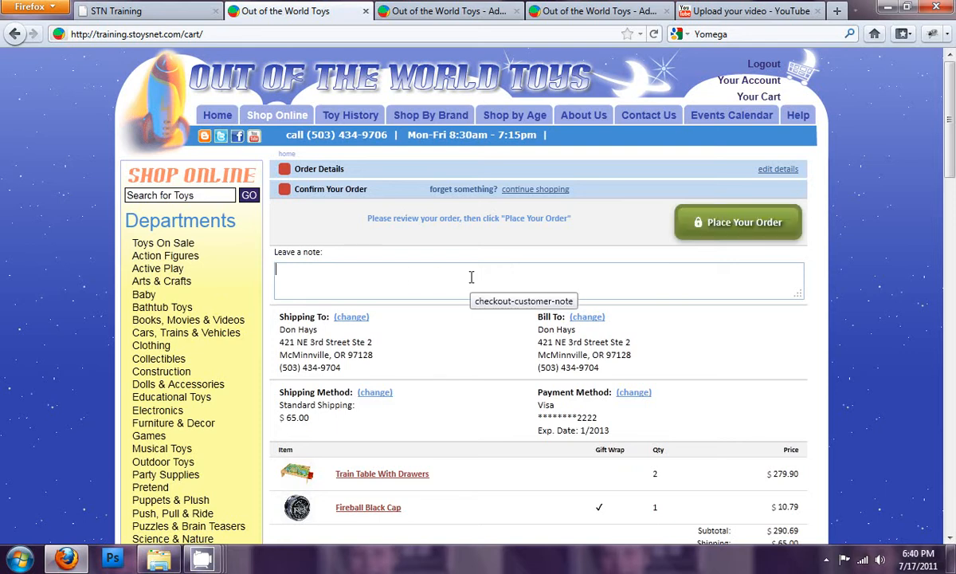
- Examine the order confirmation page's order summary, Returns Policy note and link to the full policy
{"action": "scroll", "coordinate": [488, 267], "scroll_direction": "down", "scroll_amount": 3}
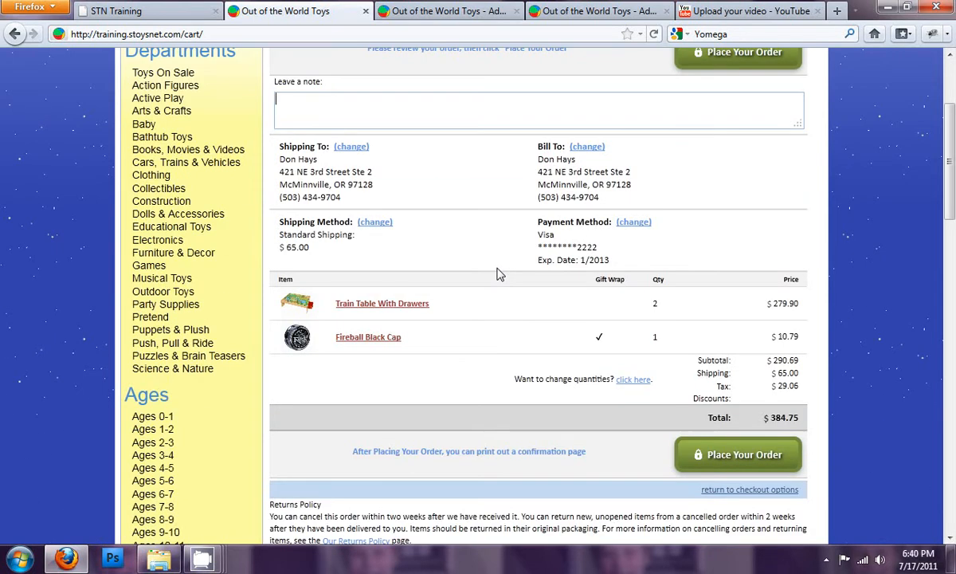
{"action": "scroll", "coordinate": [496, 273], "scroll_direction": "down", "scroll_amount": 3}
{"action": "left_click_drag", "start_coordinate": [304, 348], "coordinate": [452, 361]}
{"action": "left_click", "coordinate": [466, 373]}
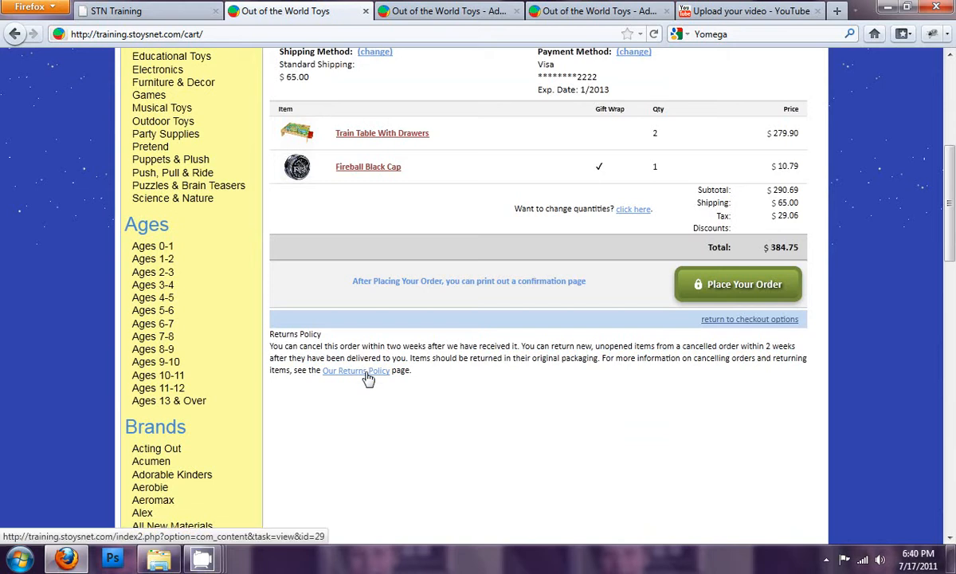
- Check the content item linked as the returns policy's long version in the Features settings against the storefront confirmation page
{"action": "left_click", "coordinate": [380, 12]}
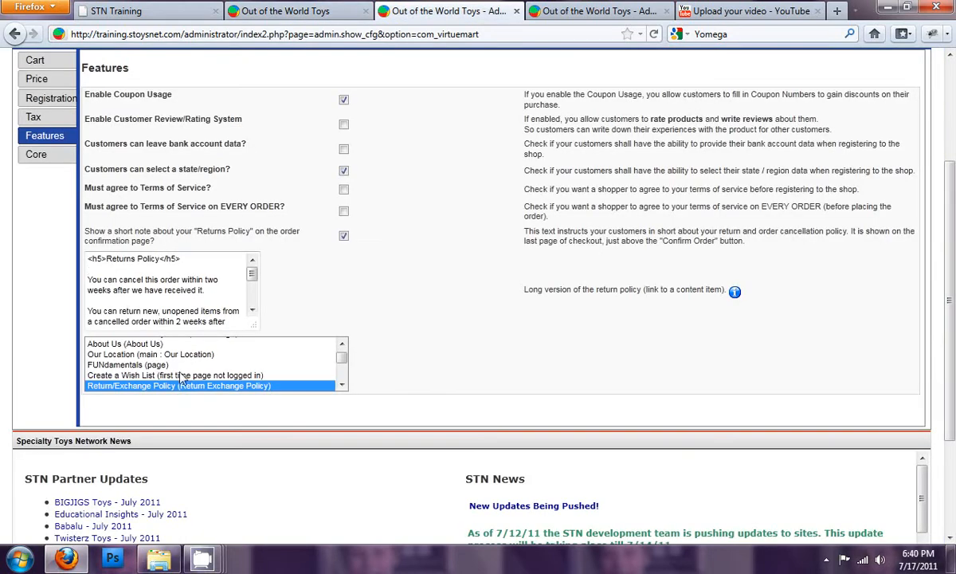
{"action": "mouse_move", "coordinate": [340, 363]}
{"action": "left_mouse_down"}
{"action": "mouse_move", "coordinate": [342, 375]}
{"action": "mouse_move", "coordinate": [343, 354]}
{"action": "left_mouse_up"}
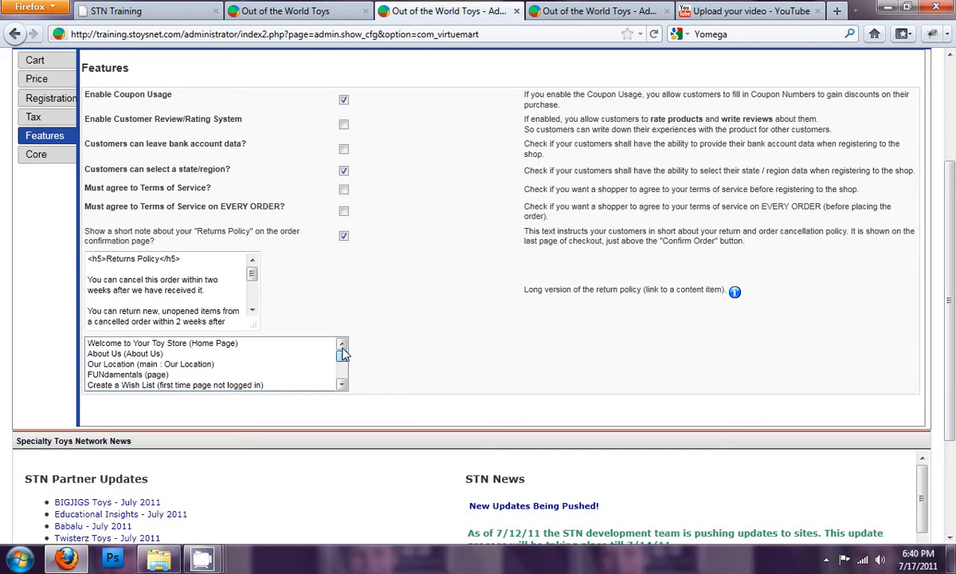
{"action": "left_click", "coordinate": [342, 384]}
{"action": "left_click", "coordinate": [342, 384]}
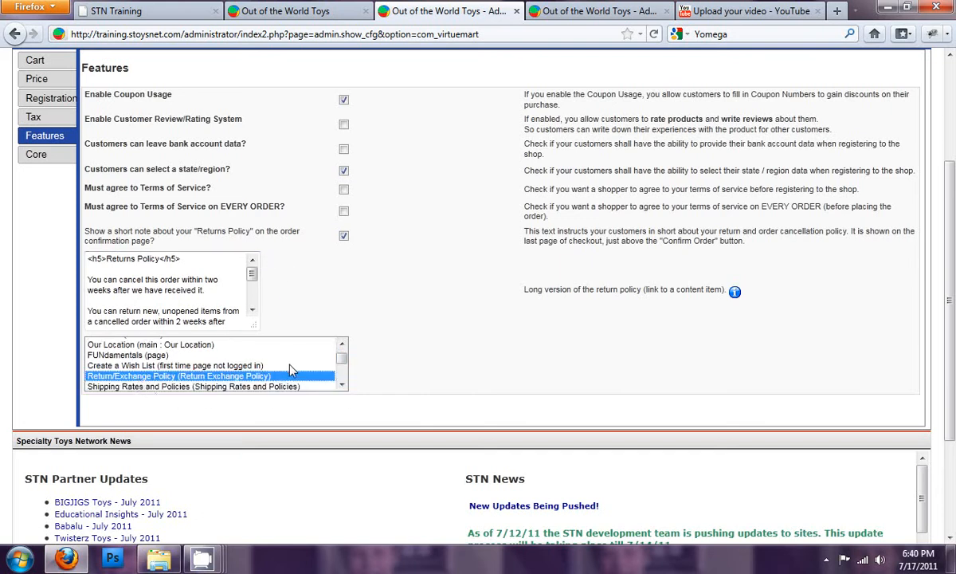
{"action": "left_click", "coordinate": [304, 16]}
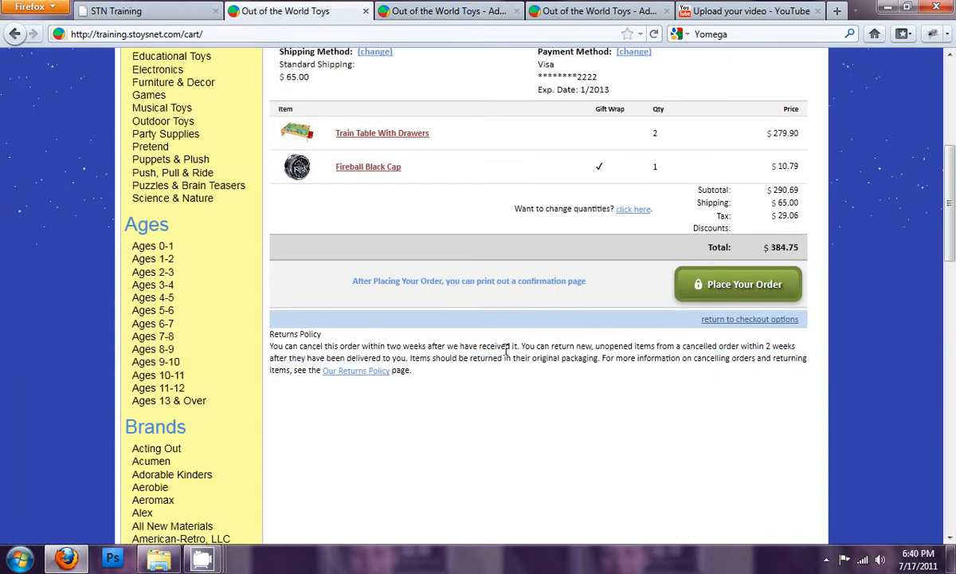
- Open the Core settings in the shop configuration and switch Check Stock off and on to compare its dependent options, leaving it enabled
{"action": "left_click", "coordinate": [444, 14]}
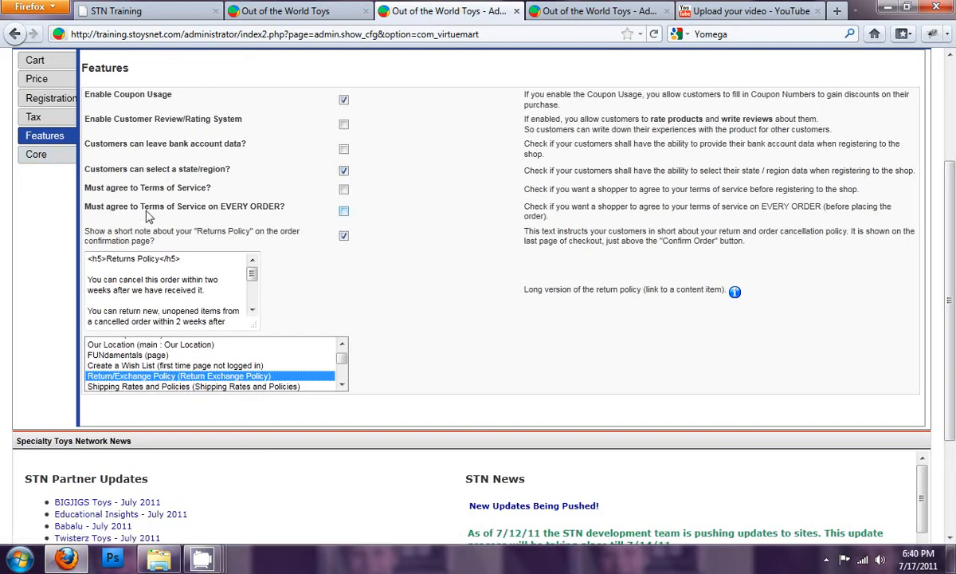
{"action": "left_click", "coordinate": [54, 158]}
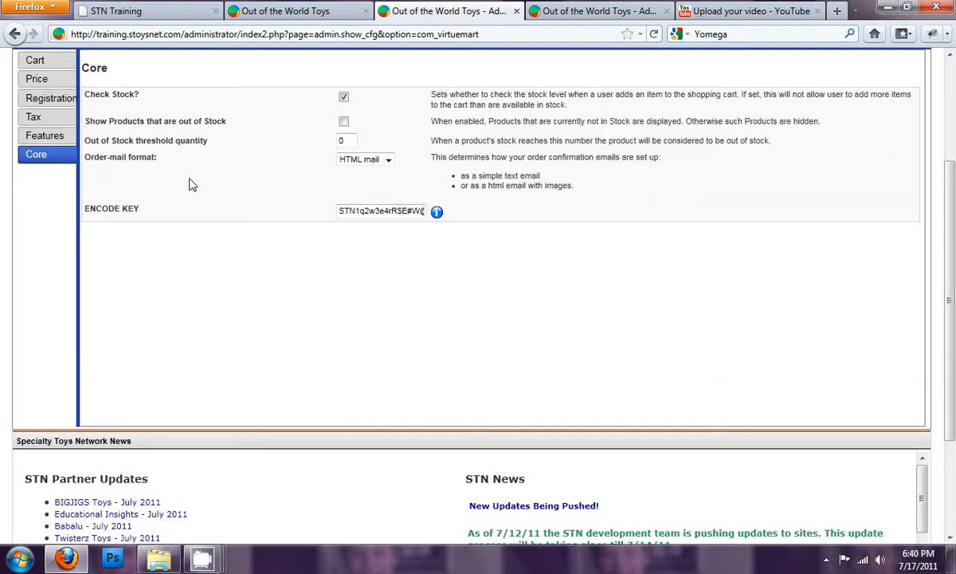
{"action": "left_click", "coordinate": [344, 97]}
{"action": "left_click", "coordinate": [344, 98]}
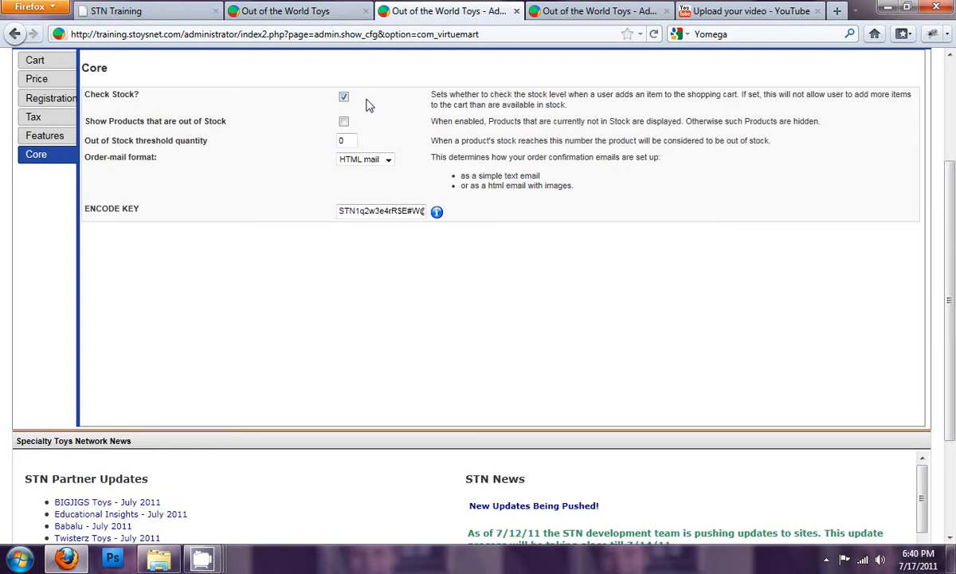
{"action": "left_click", "coordinate": [343, 97]}
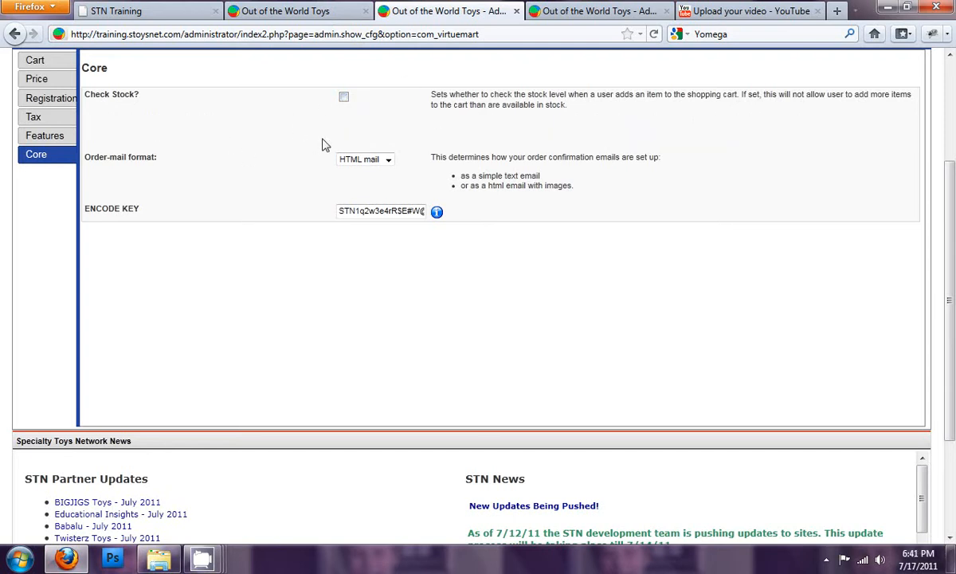
{"action": "left_click", "coordinate": [343, 96]}
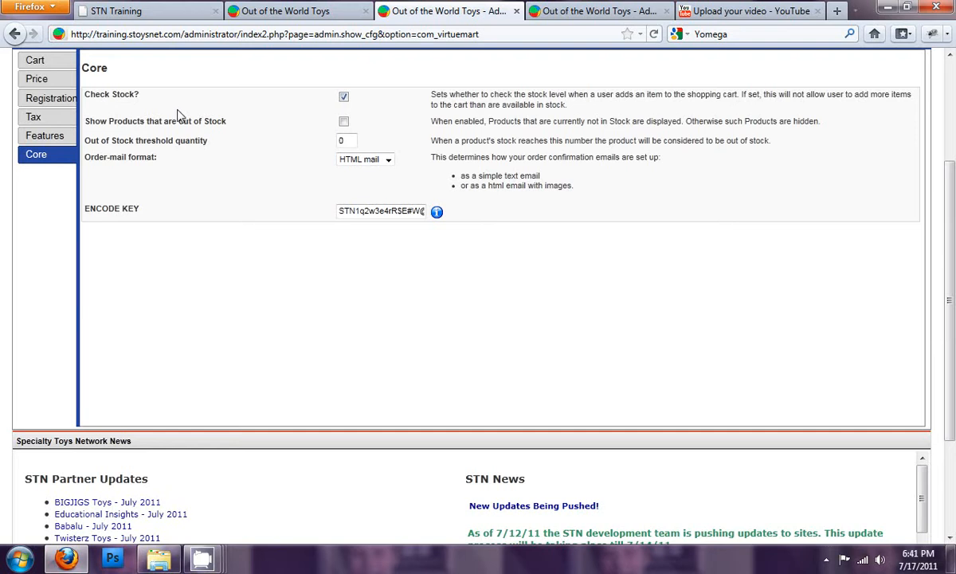
- Enable Show Products that are out of Stock and set the Out of Stock threshold quantity to 2
{"action": "left_click", "coordinate": [344, 123]}
{"action": "left_click", "coordinate": [344, 123]}
{"action": "left_click", "coordinate": [345, 123]}
{"action": "double_click", "coordinate": [342, 140]}
{"action": "type", "text": "2"}
- Review the Order-mail format choices, keeping HTML mail, and look at the encode key field
{"action": "left_click", "coordinate": [388, 160]}
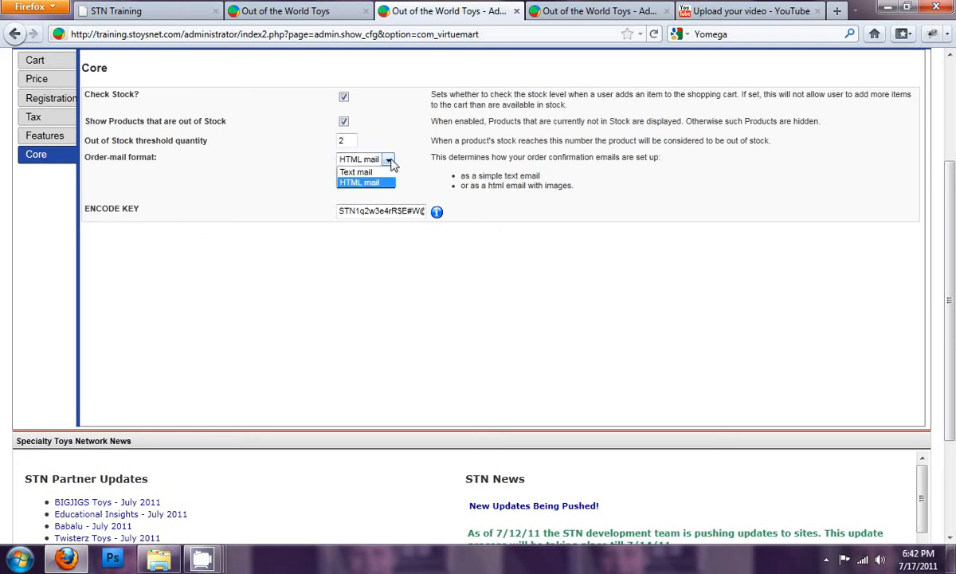
{"action": "left_click", "coordinate": [390, 162]}
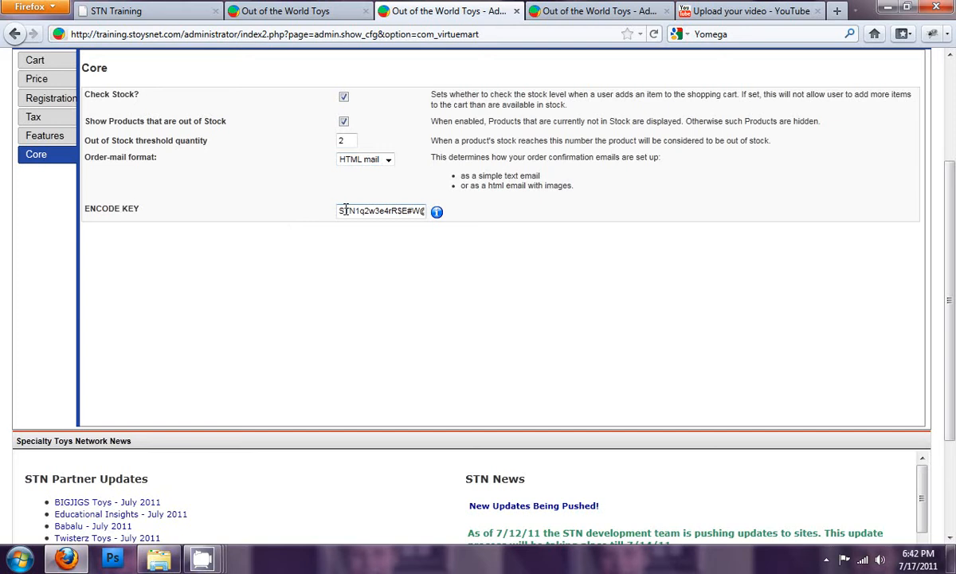
{"action": "left_click_drag", "start_coordinate": [341, 209], "coordinate": [306, 209]}
- Recheck the Core stock settings and save the shop configuration
{"action": "scroll", "coordinate": [307, 216], "scroll_direction": "up", "scroll_amount": 2}
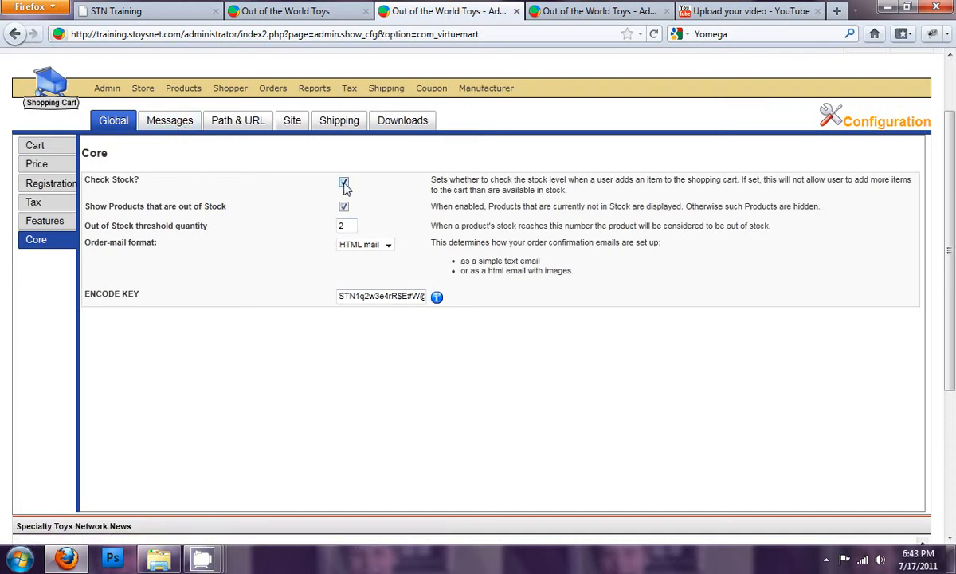
{"action": "left_click", "coordinate": [346, 225]}
{"action": "scroll", "coordinate": [562, 196], "scroll_direction": "up", "scroll_amount": 2}
{"action": "left_click", "coordinate": [864, 118]}
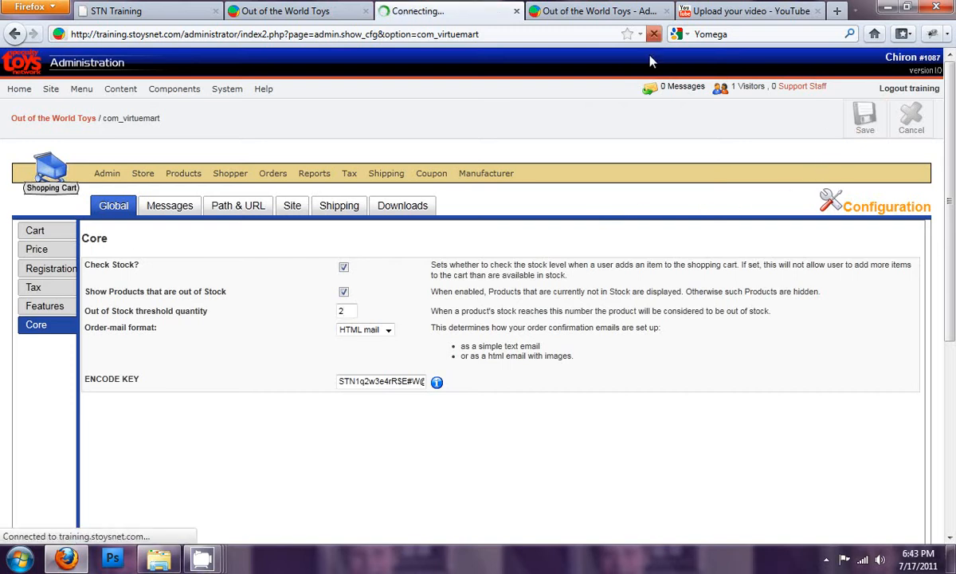
- Set the Fireball Black Cap's Quantity in Stock to 2 in the product editor and save the product
{"action": "left_click", "coordinate": [603, 11]}
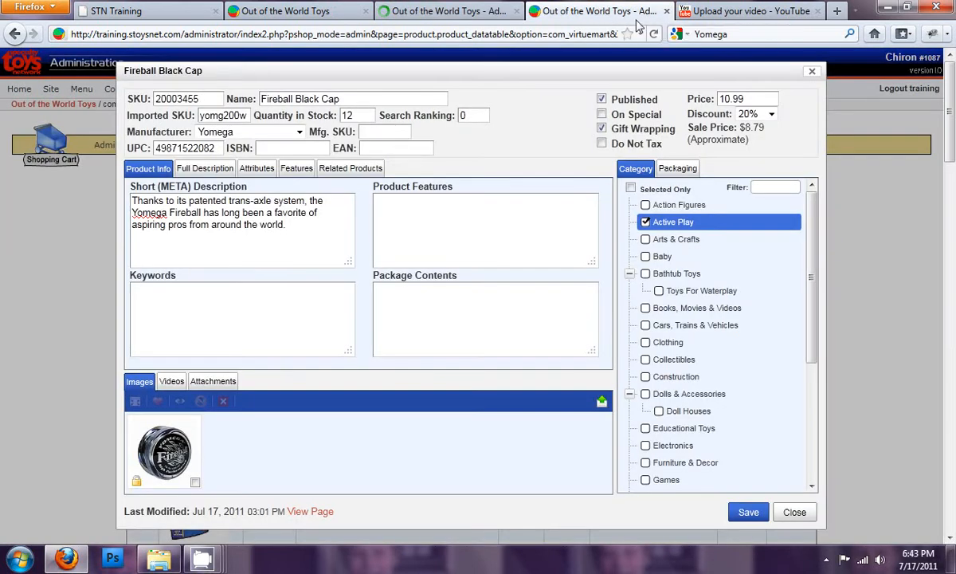
{"action": "double_click", "coordinate": [354, 115]}
{"action": "type", "text": "2"}
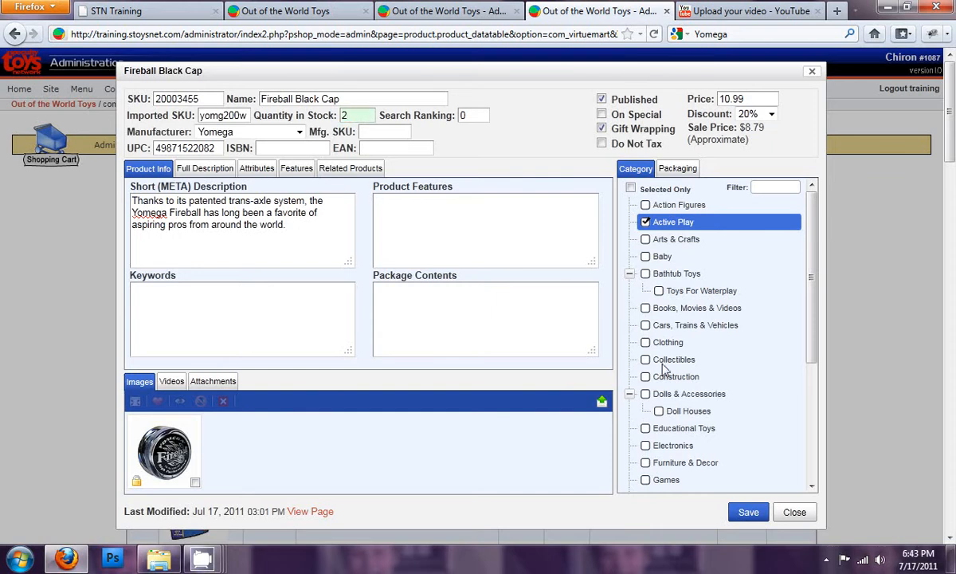
{"action": "left_click", "coordinate": [748, 512]}
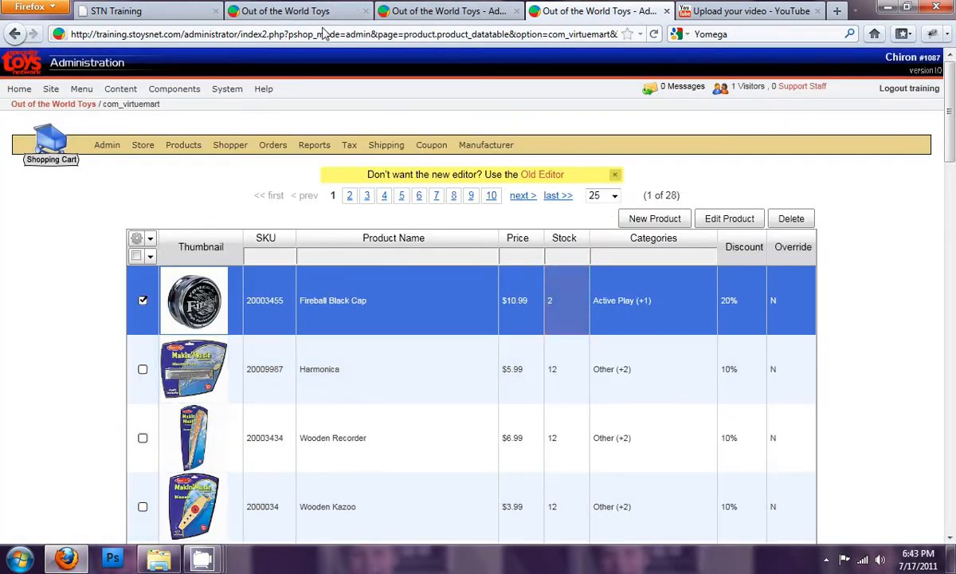
- View the Fireball Black Cap's storefront product page from the order summary and check its availability
{"action": "left_click", "coordinate": [291, 13]}
{"action": "scroll", "coordinate": [357, 224], "scroll_direction": "up", "scroll_amount": 2}
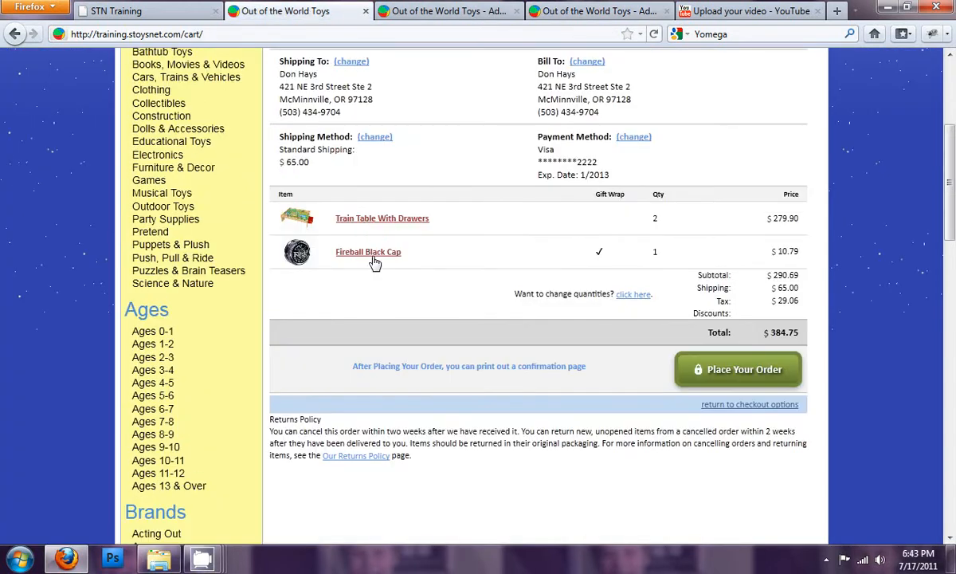
{"action": "left_click", "coordinate": [373, 254]}
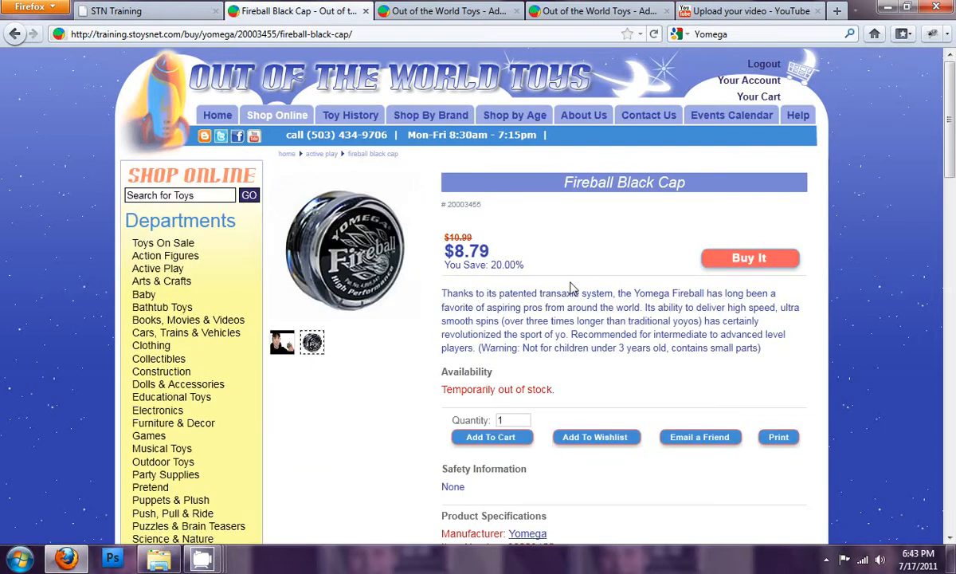
{"action": "scroll", "coordinate": [571, 288], "scroll_direction": "down", "scroll_amount": 2}
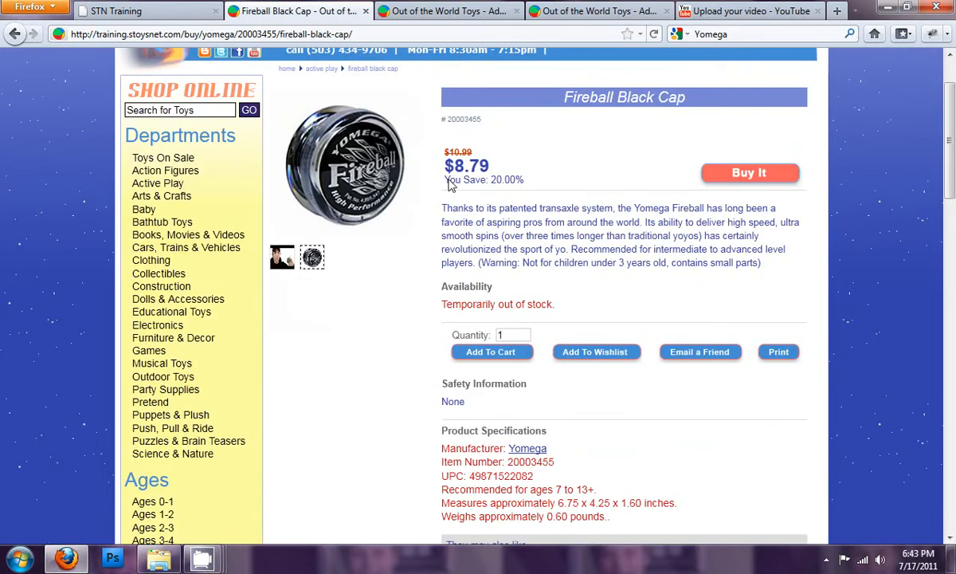
{"action": "scroll", "coordinate": [527, 275], "scroll_direction": "down", "scroll_amount": 2}
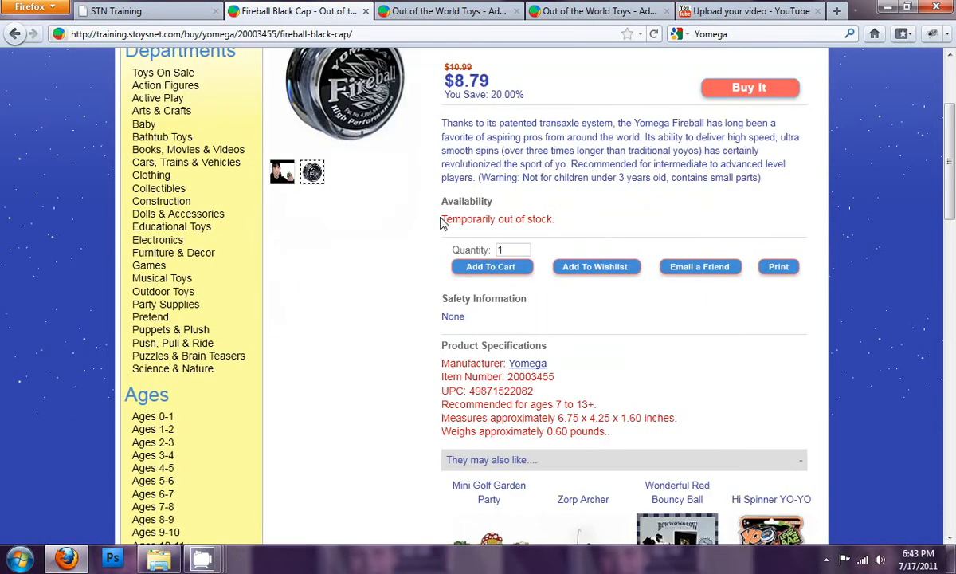
{"action": "scroll", "coordinate": [573, 229], "scroll_direction": "up", "scroll_amount": 1}
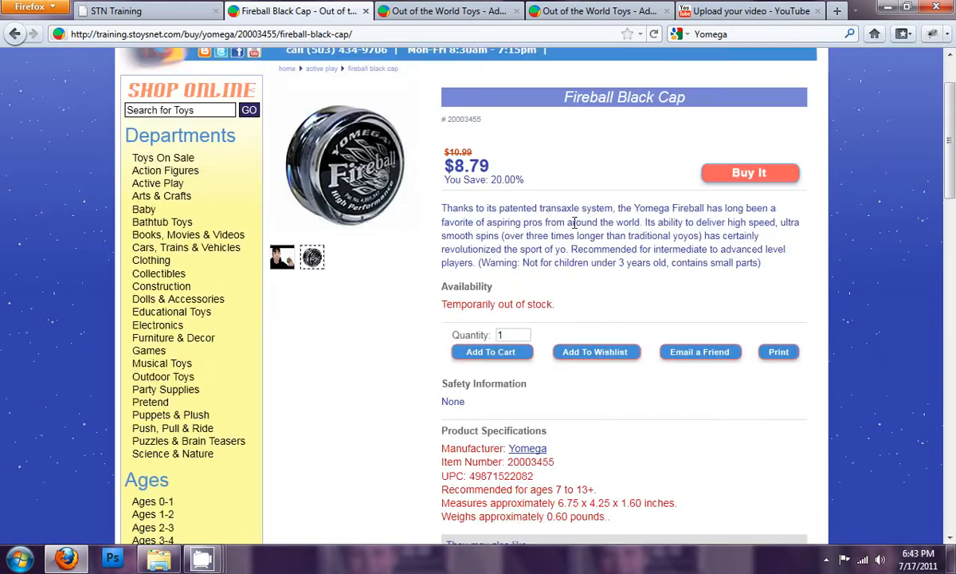
- Try to buy the Fireball Black Cap and examine the stock message and the notification e-mail form
{"action": "left_click", "coordinate": [743, 173]}
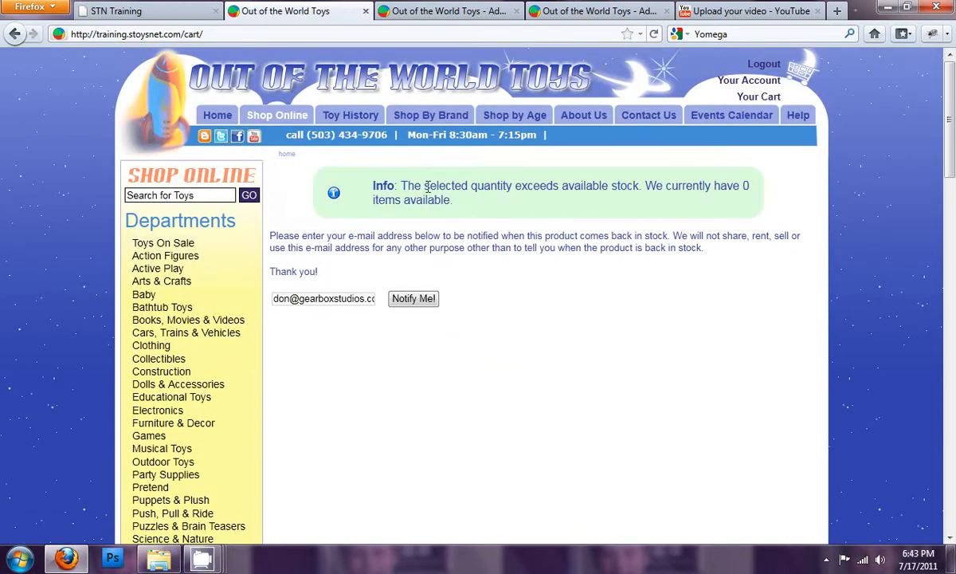
{"action": "left_click_drag", "start_coordinate": [427, 187], "coordinate": [470, 201]}
{"action": "left_click", "coordinate": [470, 201]}
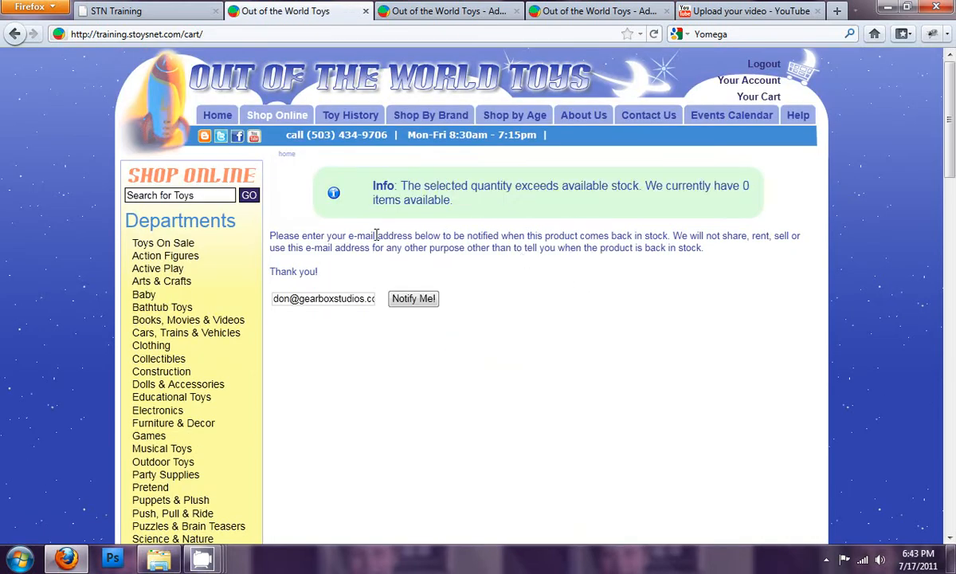
{"action": "triple_click", "coordinate": [344, 299]}
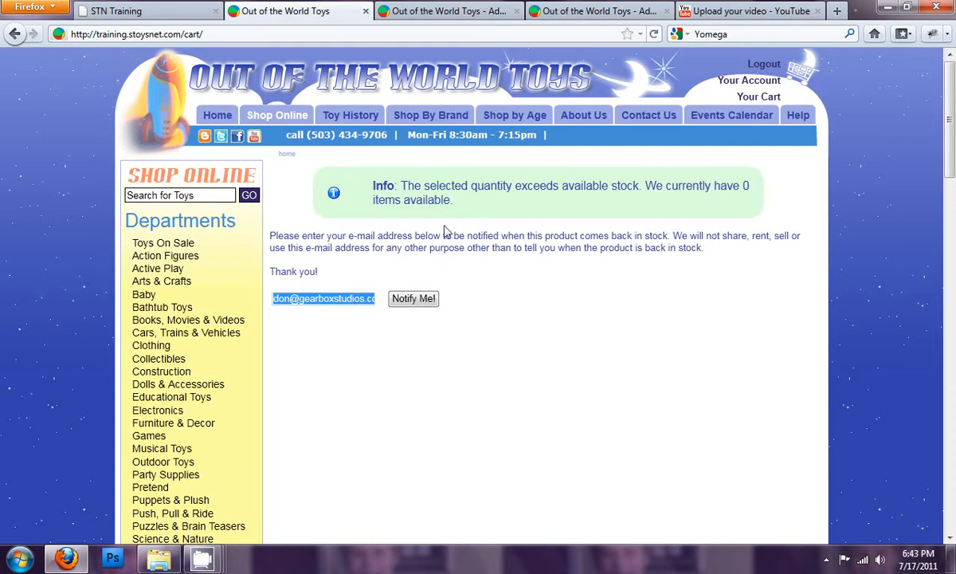
{"action": "left_click_drag", "start_coordinate": [452, 200], "coordinate": [402, 184]}
{"action": "left_click", "coordinate": [403, 185]}
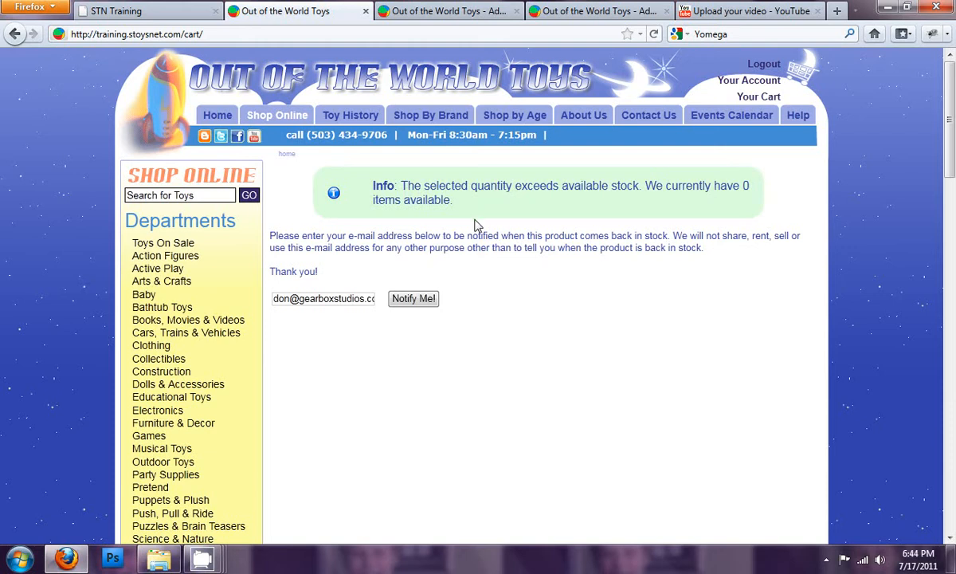
- Set the Out of Stock threshold quantity to 0 in the Core settings and save the configuration
{"action": "left_click", "coordinate": [444, 10]}
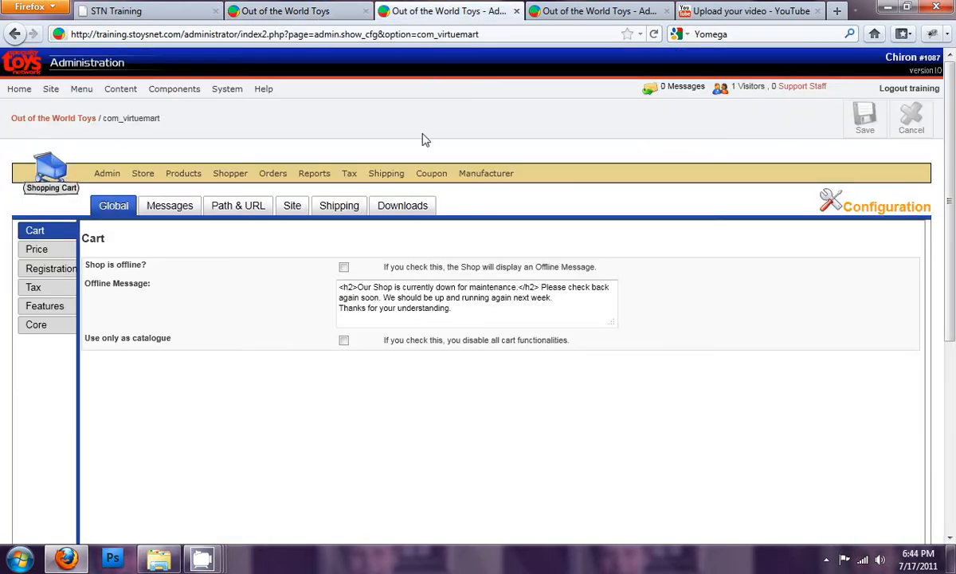
{"action": "left_click", "coordinate": [40, 328]}
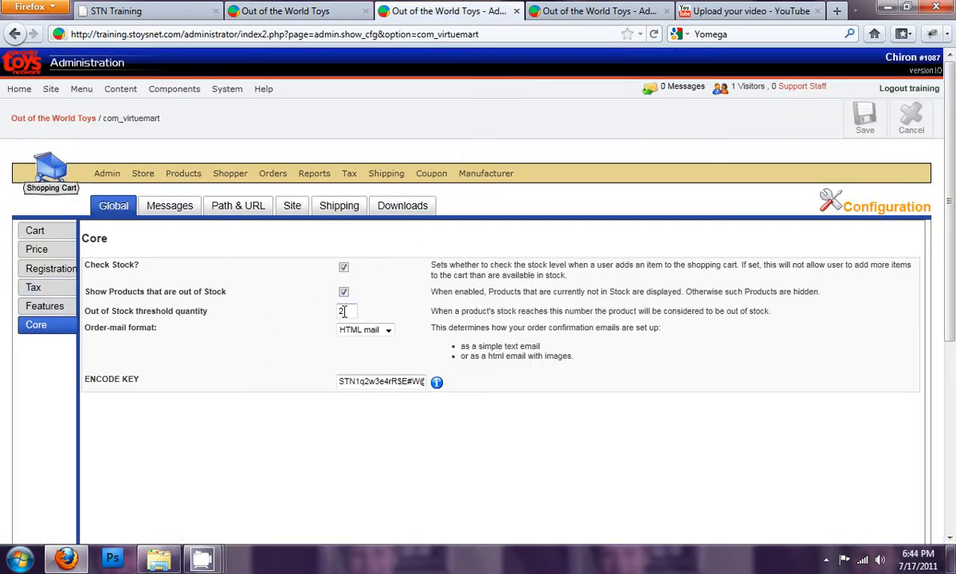
{"action": "left_click_drag", "start_coordinate": [348, 312], "coordinate": [286, 311]}
{"action": "type", "text": "0"}
{"action": "left_click_drag", "start_coordinate": [621, 326], "coordinate": [621, 310]}
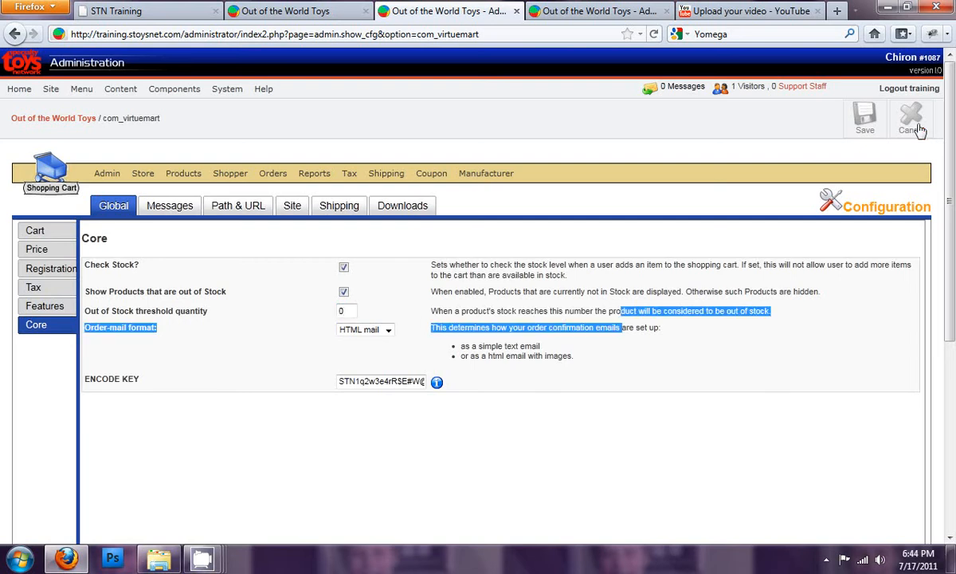
{"action": "left_click", "coordinate": [867, 123]}
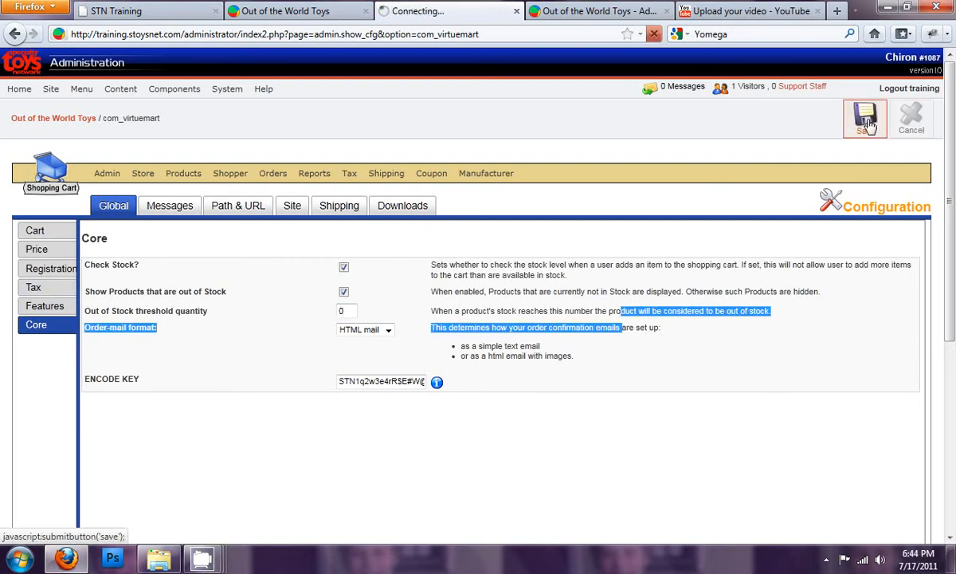
- Check the Fireball Black Cap's stock in the product list and its availability on the reloaded storefront product page
{"action": "left_click", "coordinate": [550, 13]}
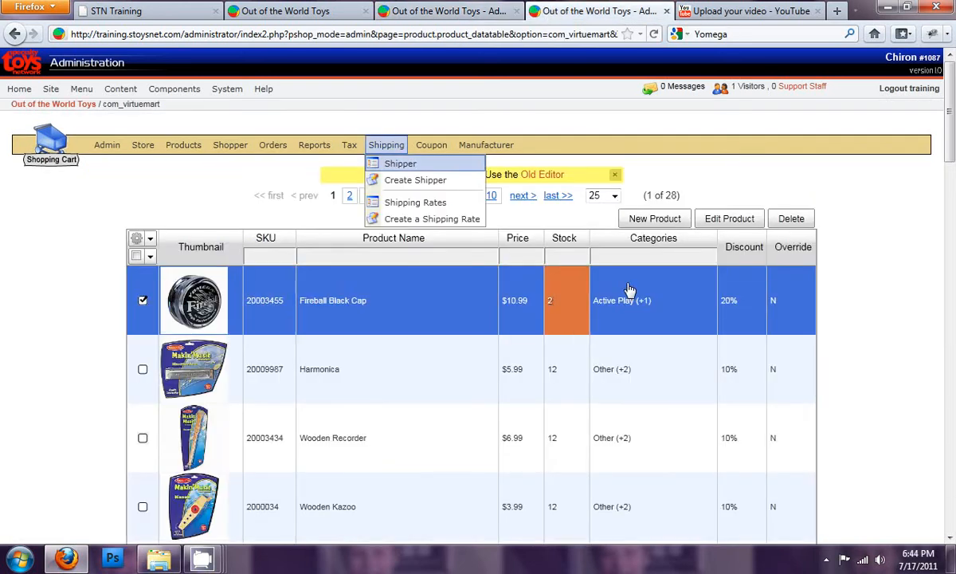
{"action": "left_click", "coordinate": [307, 13]}
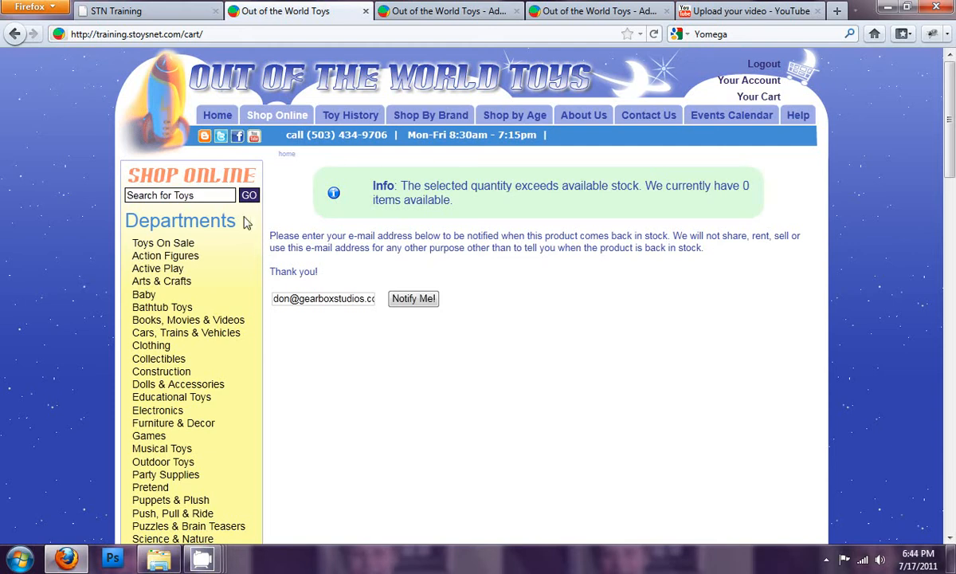
{"action": "left_click", "coordinate": [14, 33]}
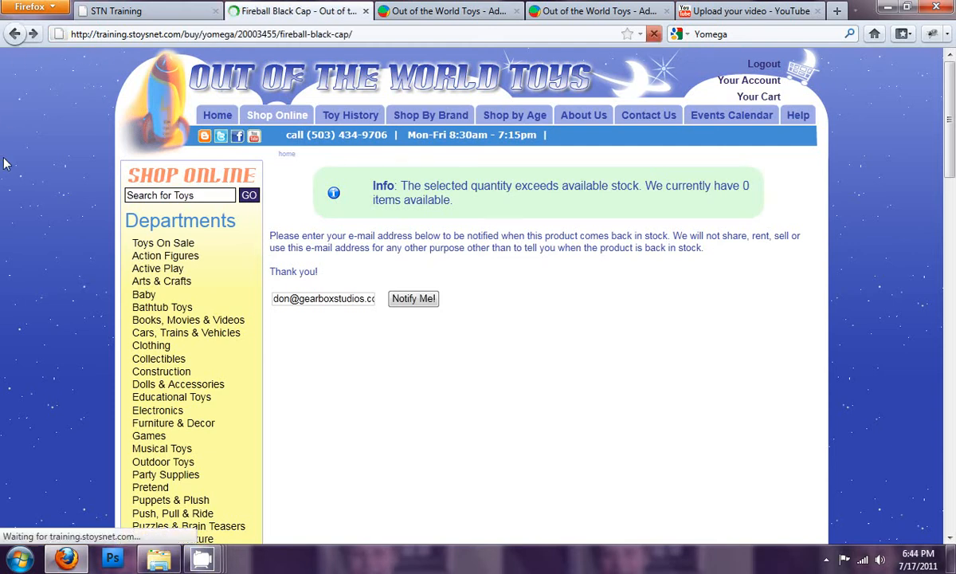
{"action": "scroll", "coordinate": [587, 359], "scroll_direction": "down", "scroll_amount": 2}
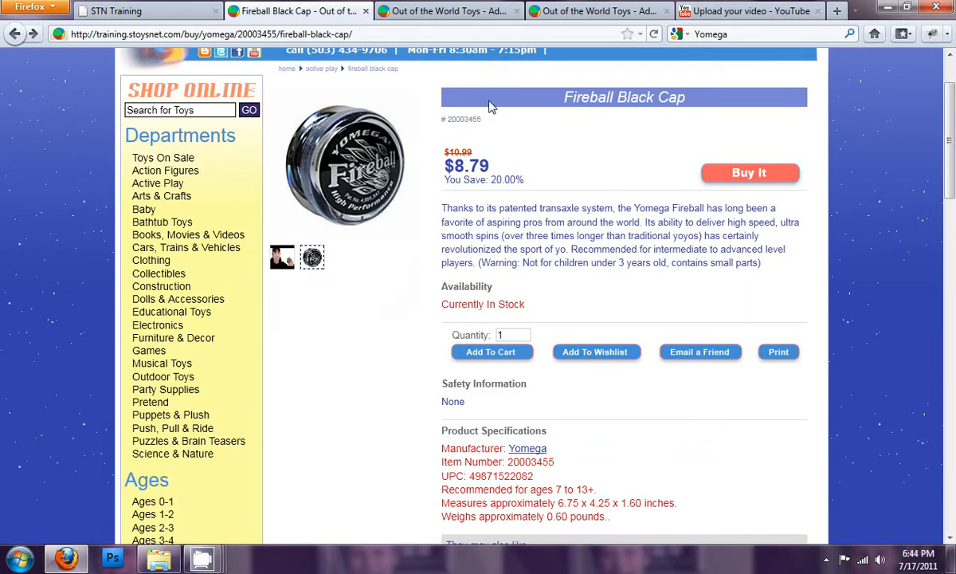
- Return to the cart configuration, review the Core settings and open the cart message settings
{"action": "left_click", "coordinate": [486, 13]}
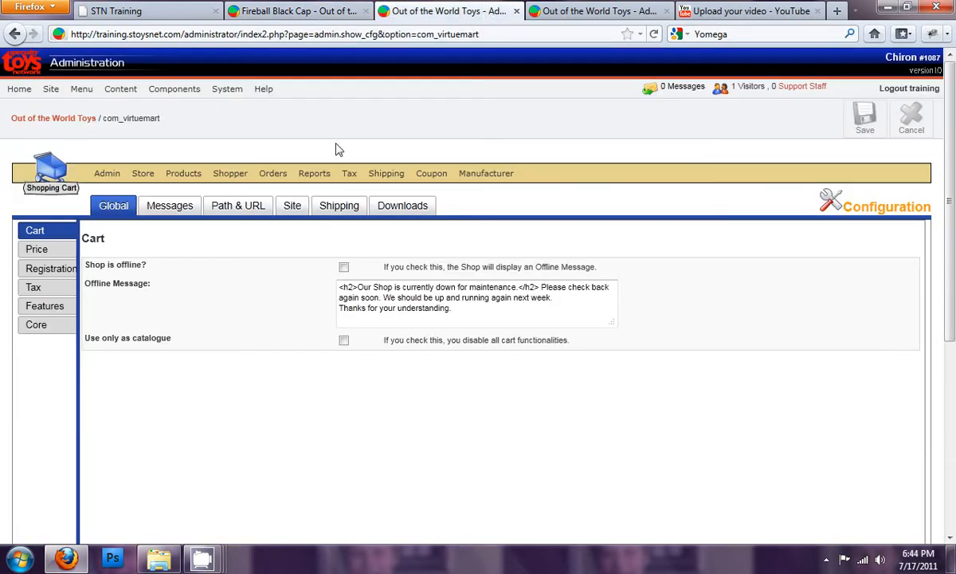
{"action": "left_click", "coordinate": [31, 323]}
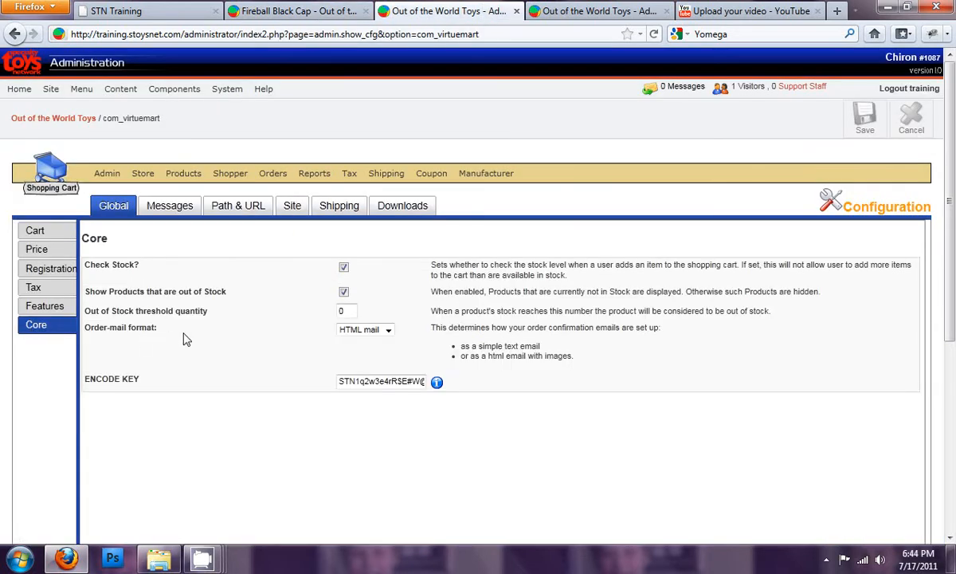
{"action": "left_click", "coordinate": [177, 213]}
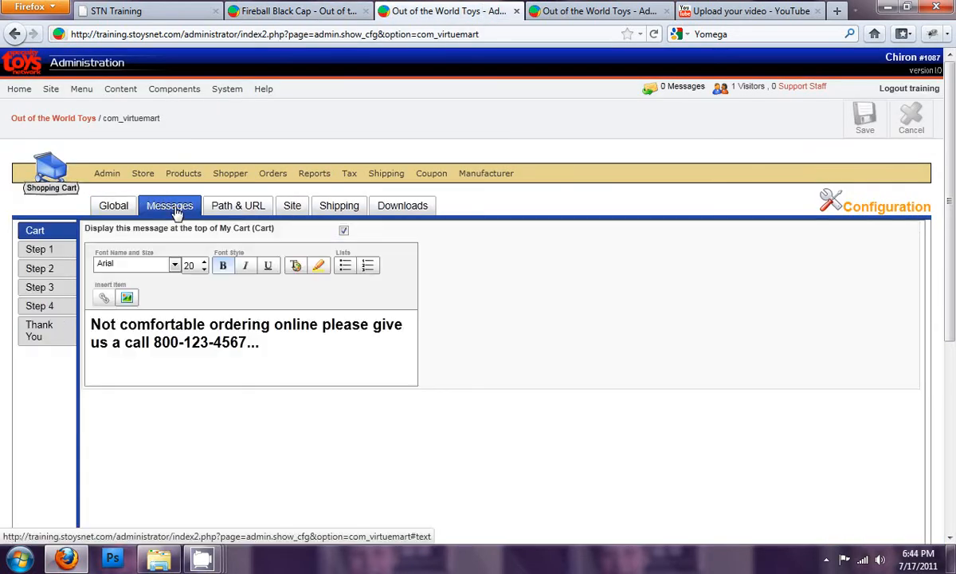
- View the storefront shopping cart and check the message displayed above the ordered items
{"action": "left_click", "coordinate": [345, 16]}
{"action": "scroll", "coordinate": [615, 182], "scroll_direction": "up", "scroll_amount": 2}
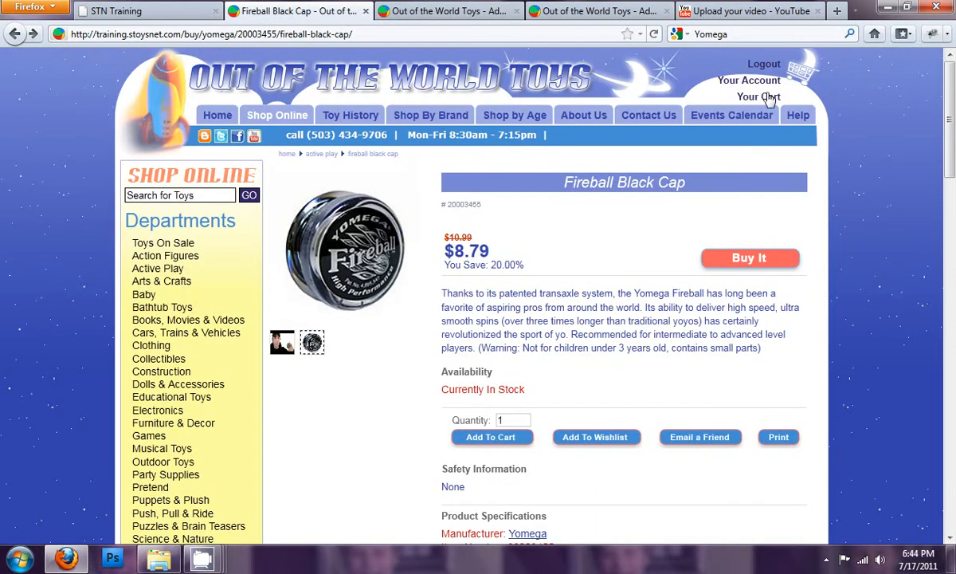
{"action": "left_click", "coordinate": [769, 96]}
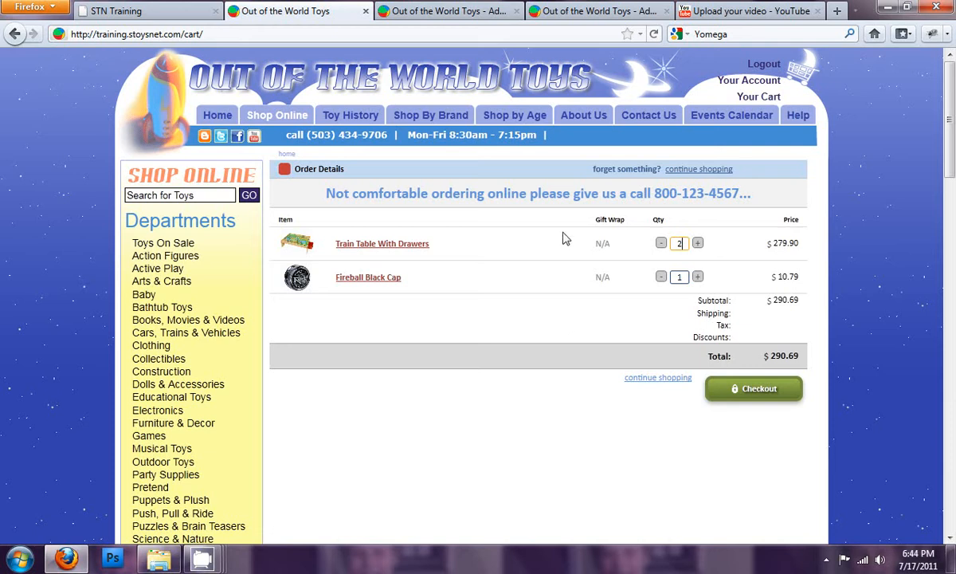
{"action": "left_click_drag", "start_coordinate": [505, 194], "coordinate": [541, 194]}
{"action": "left_click", "coordinate": [534, 195]}
- Examine the cart message text in the configuration and open the Step 1 (Shipping Address) message settings
{"action": "left_click", "coordinate": [442, 11]}
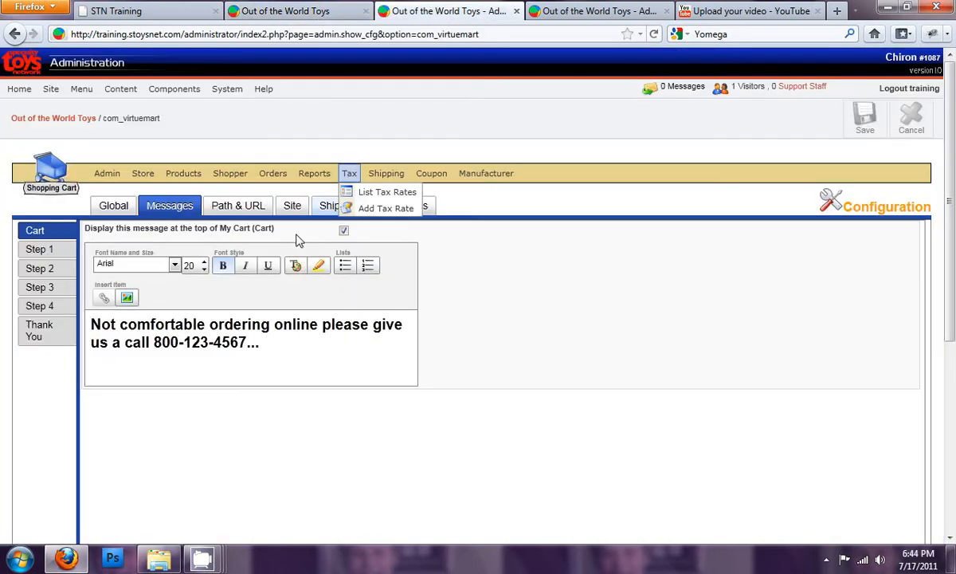
{"action": "left_click_drag", "start_coordinate": [259, 341], "coordinate": [70, 300]}
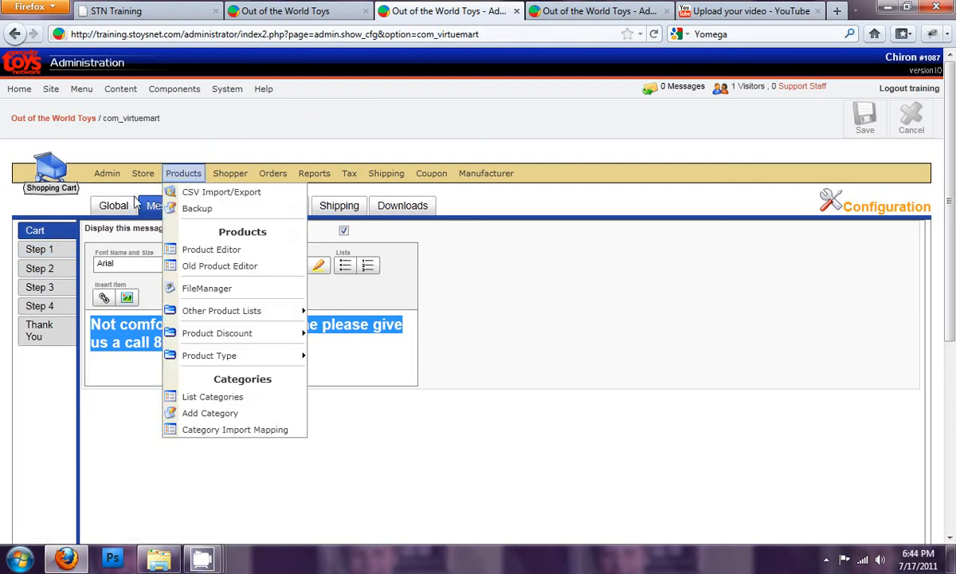
{"action": "left_click", "coordinate": [48, 251]}
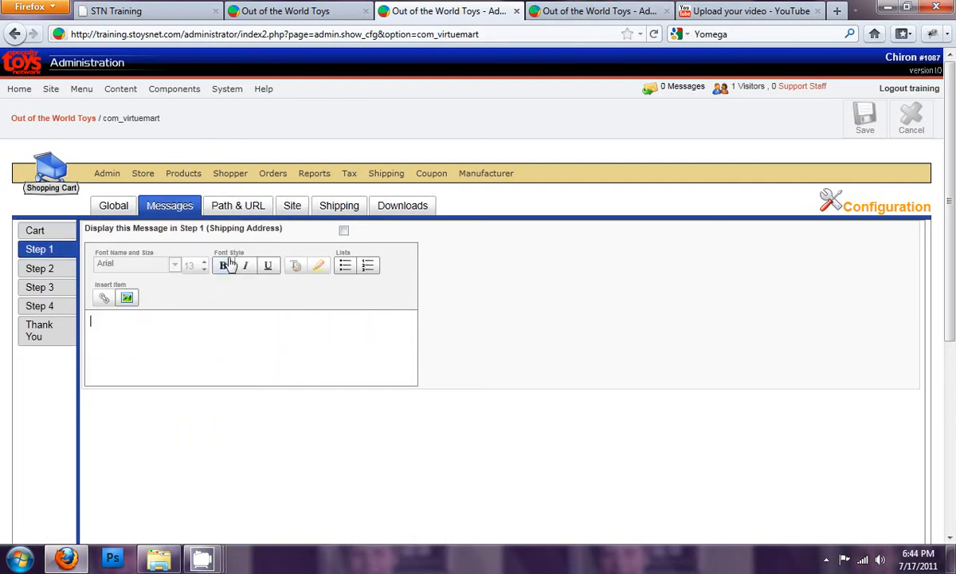
- Proceed from the storefront cart through secure checkout and examine the Your Information step
{"action": "left_click", "coordinate": [570, 16]}
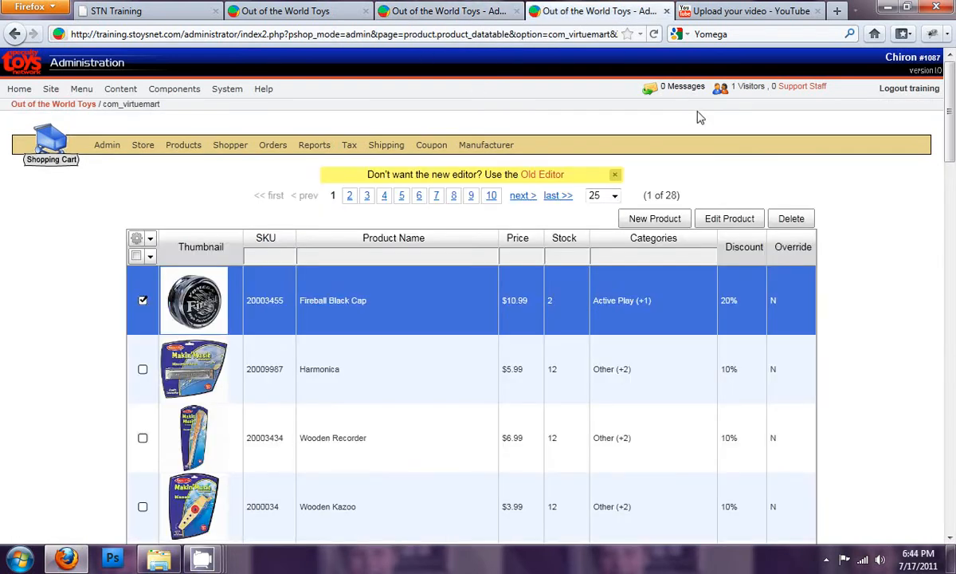
{"action": "left_click", "coordinate": [293, 16]}
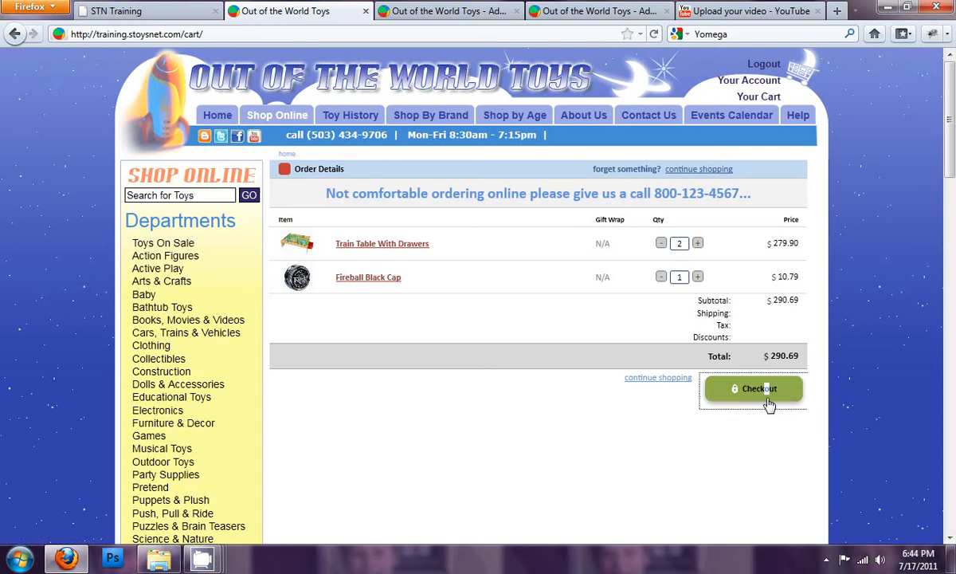
{"action": "left_click", "coordinate": [763, 395]}
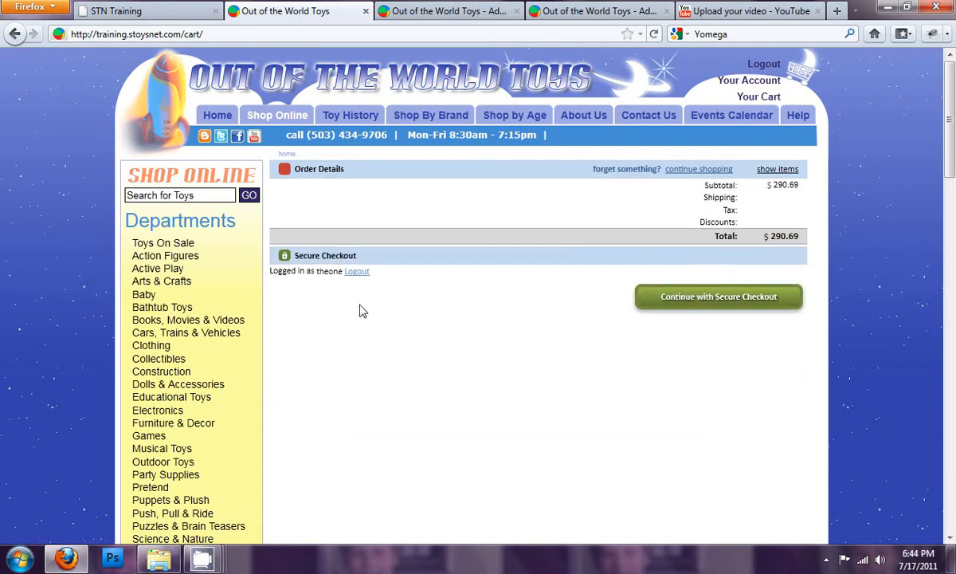
{"action": "left_click", "coordinate": [712, 301]}
{"action": "scroll", "coordinate": [713, 305], "scroll_direction": "down", "scroll_amount": 4}
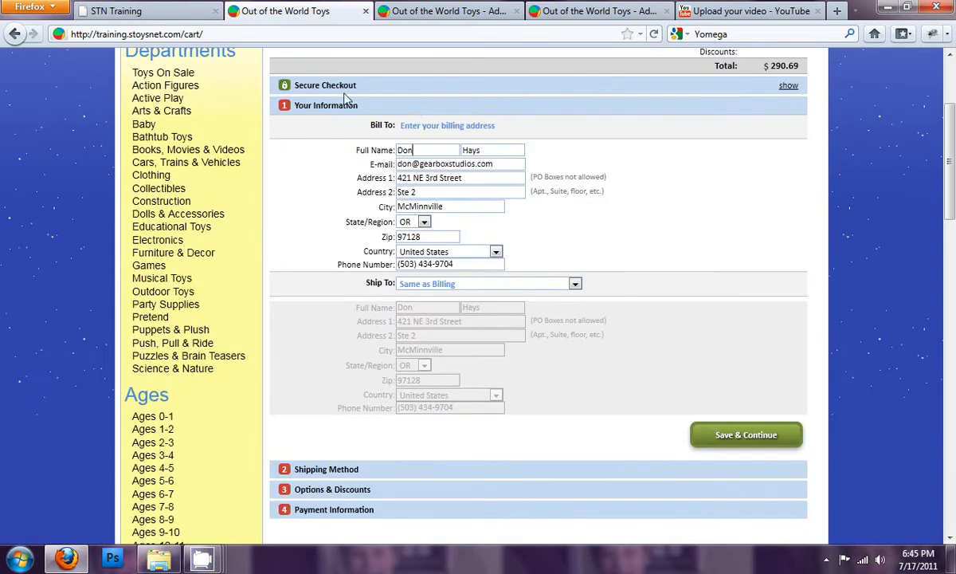
{"action": "scroll", "coordinate": [492, 127], "scroll_direction": "up", "scroll_amount": 2}
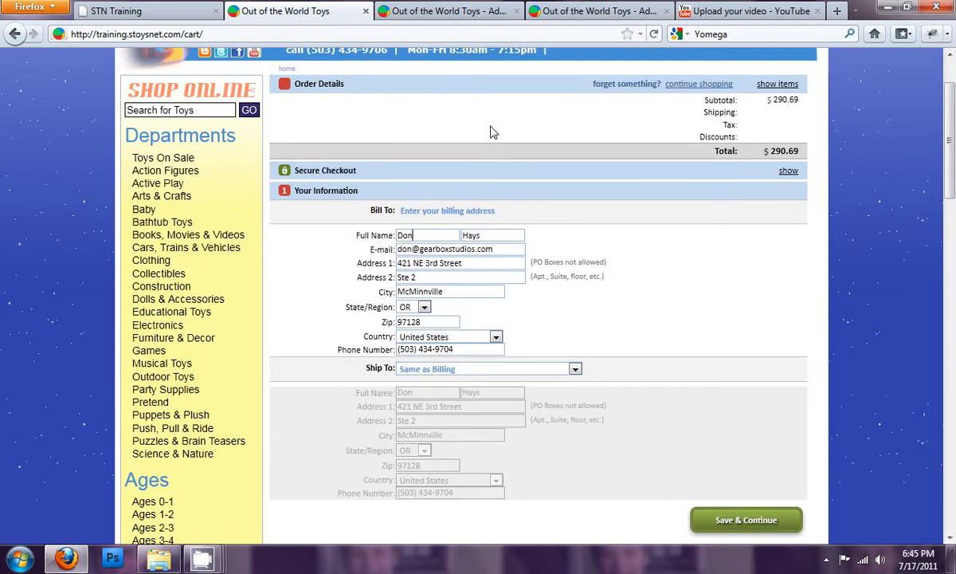
- Enter "Hello Shopper" as the Step 1 (Shipping Address) message, enable its display and save the configuration
{"action": "left_click", "coordinate": [404, 12]}
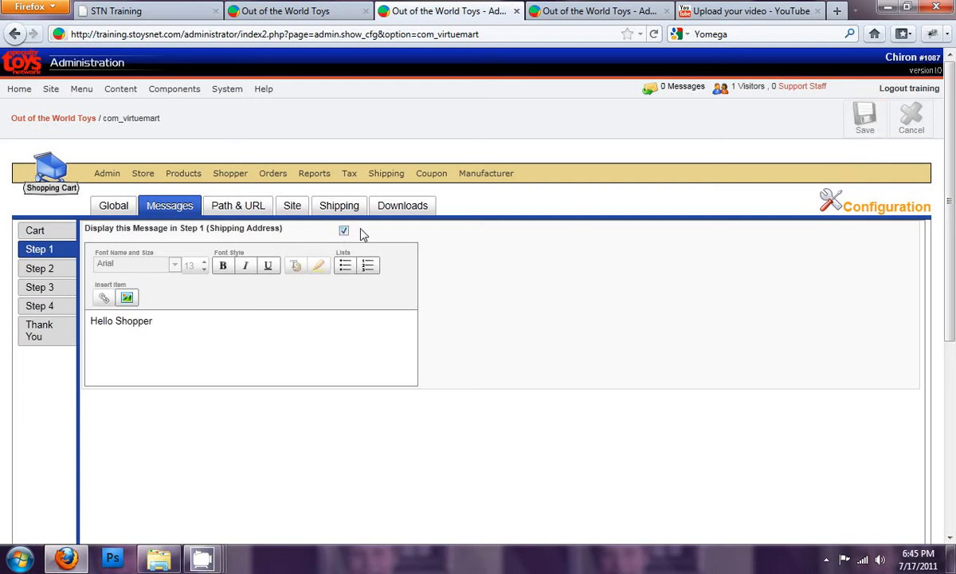
{"action": "left_click", "coordinate": [866, 124]}
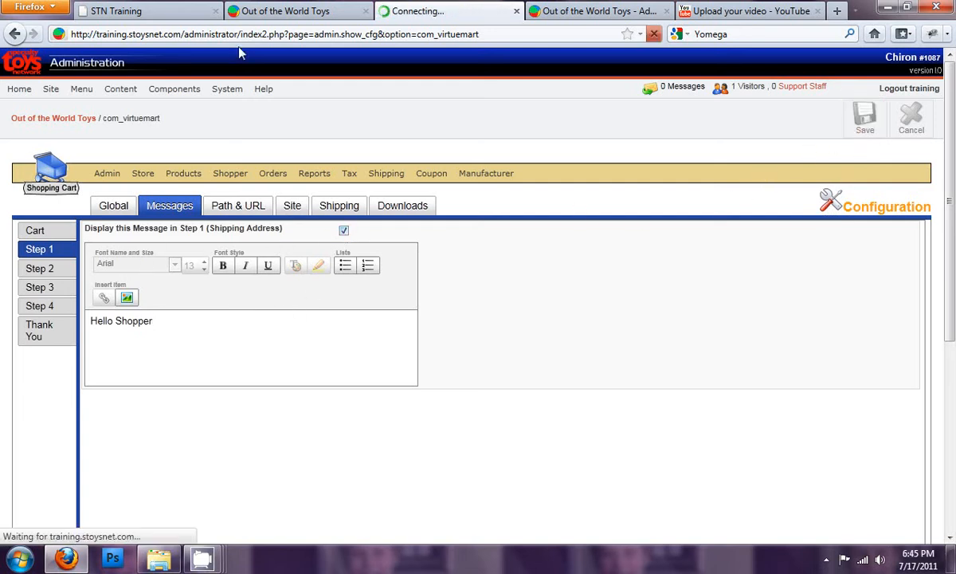
- Restart the storefront checkout from the cart and check the Step 1 message in the Your Information section
{"action": "left_click", "coordinate": [308, 13]}
{"action": "scroll", "coordinate": [848, 185], "scroll_direction": "up", "scroll_amount": 3}
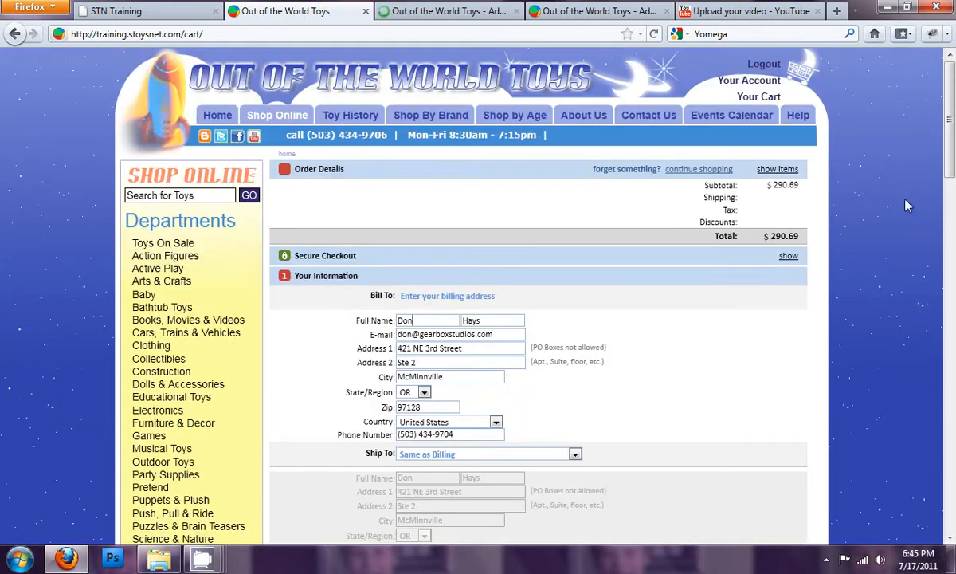
{"action": "left_click", "coordinate": [749, 97]}
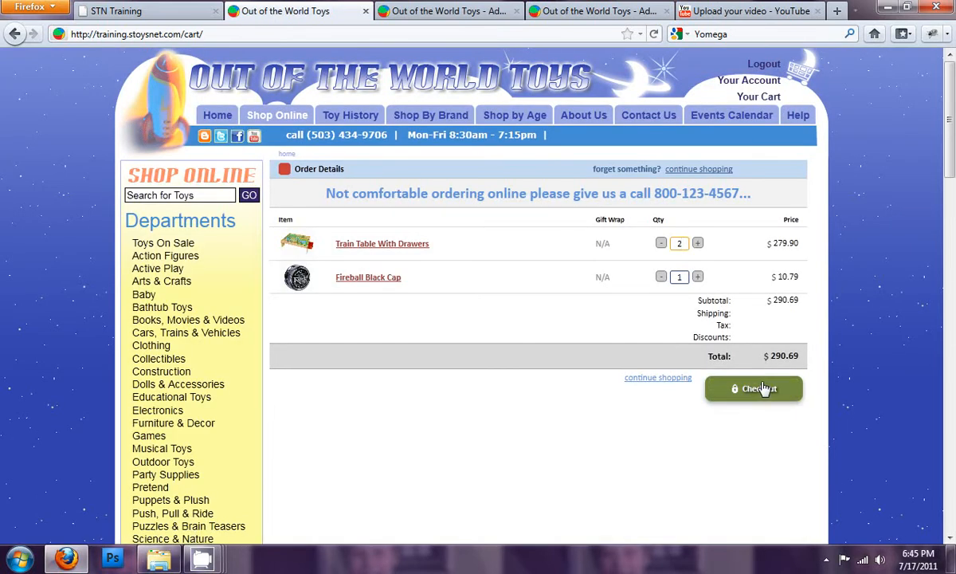
{"action": "left_click", "coordinate": [751, 389]}
{"action": "left_click", "coordinate": [751, 298]}
{"action": "scroll", "coordinate": [748, 373], "scroll_direction": "down", "scroll_amount": 5}
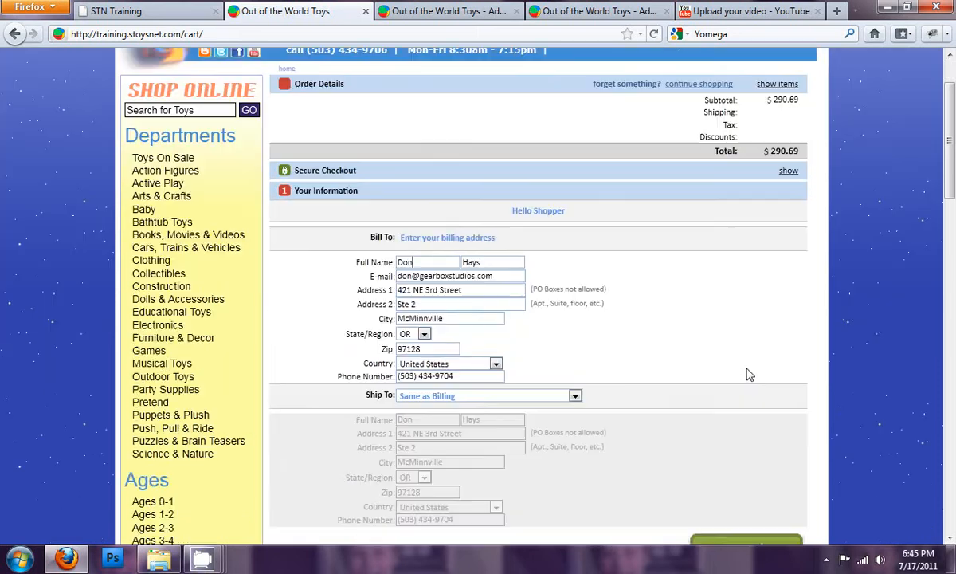
{"action": "scroll", "coordinate": [698, 260], "scroll_direction": "up", "scroll_amount": 3}
{"action": "left_click_drag", "start_coordinate": [569, 214], "coordinate": [442, 204]}
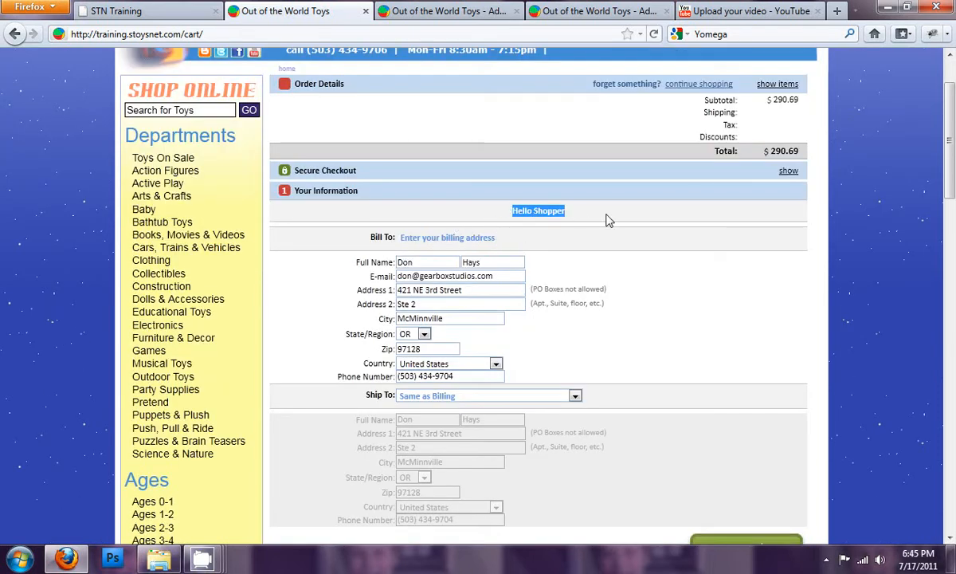
{"action": "left_click", "coordinate": [521, 213]}
- Review the message settings for checkout Steps 1 to 4 and Thank You, and the Path & URL settings
{"action": "left_click", "coordinate": [447, 15]}
{"action": "left_click", "coordinate": [188, 209]}
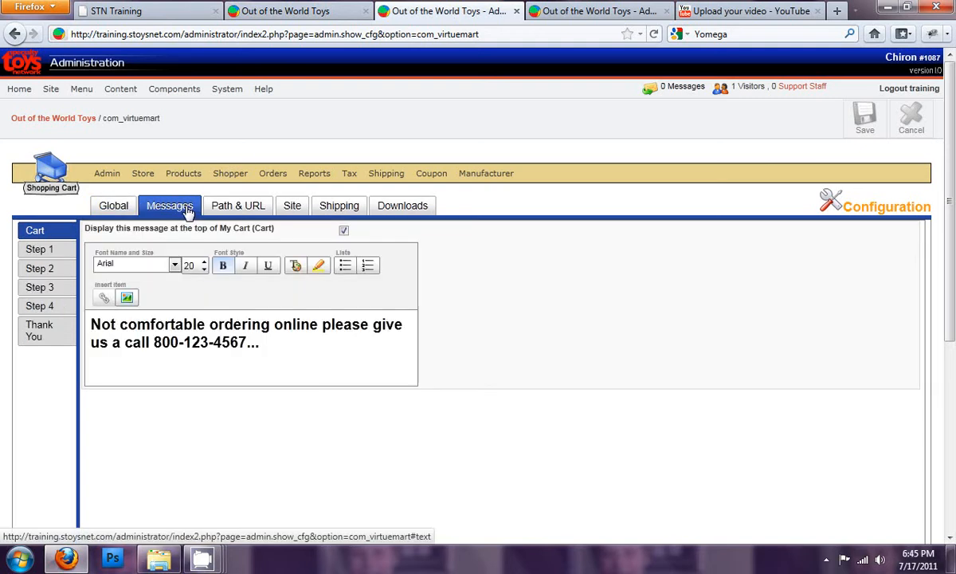
{"action": "left_click", "coordinate": [40, 250]}
{"action": "left_click", "coordinate": [40, 268]}
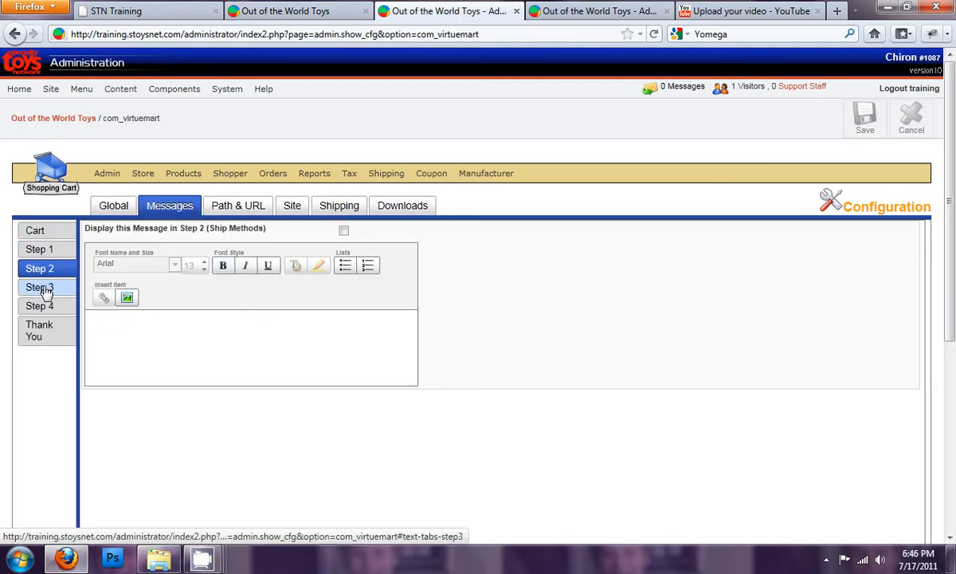
{"action": "left_click", "coordinate": [40, 288]}
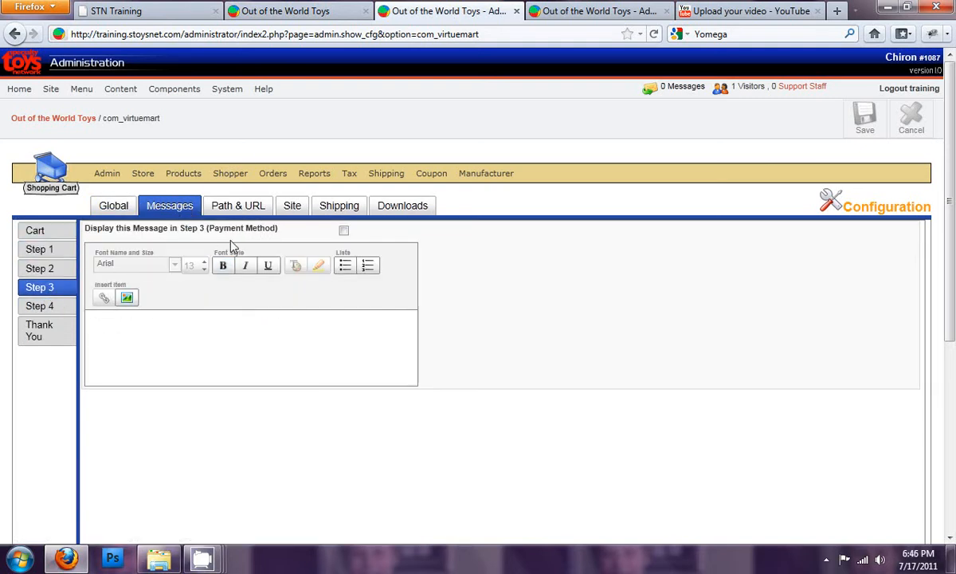
{"action": "left_click", "coordinate": [51, 306]}
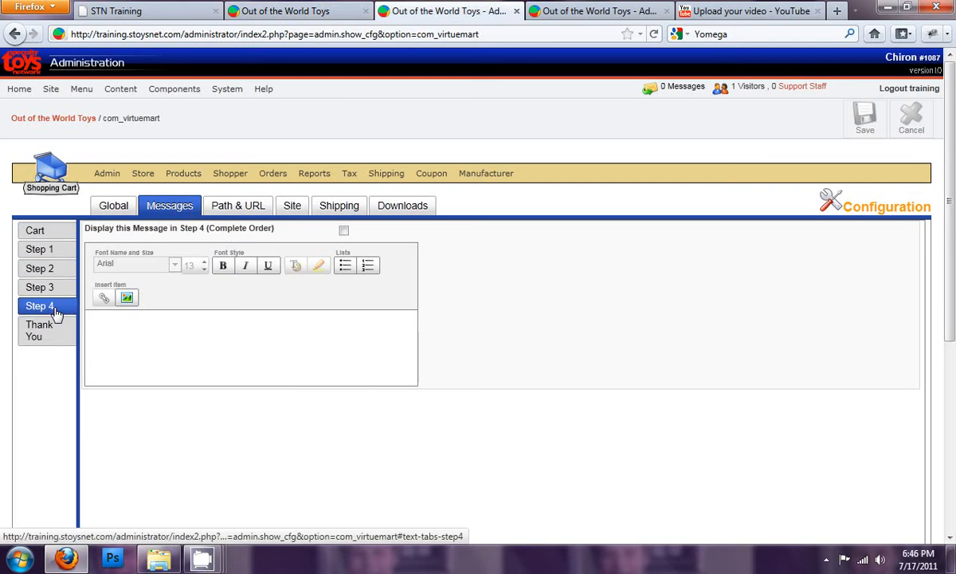
{"action": "left_click", "coordinate": [46, 332]}
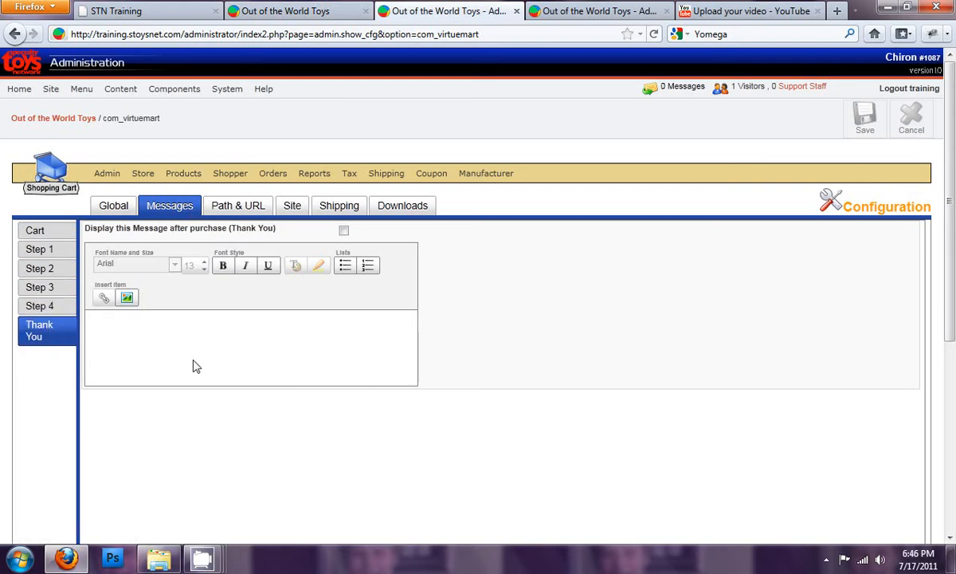
{"action": "left_click", "coordinate": [236, 212]}
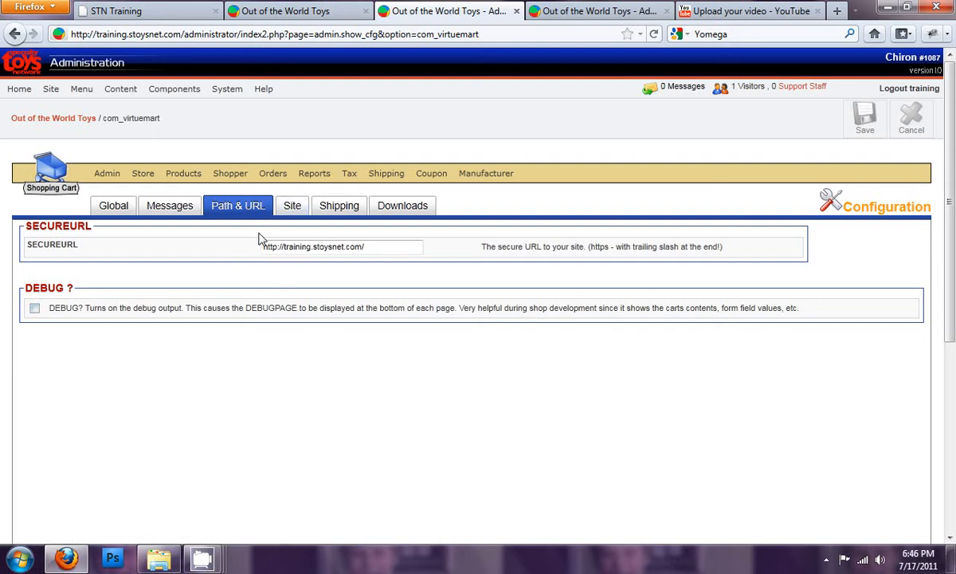
- Enable page navigation at the top of each browse page in the Site display settings and save the configuration
{"action": "left_click", "coordinate": [287, 209]}
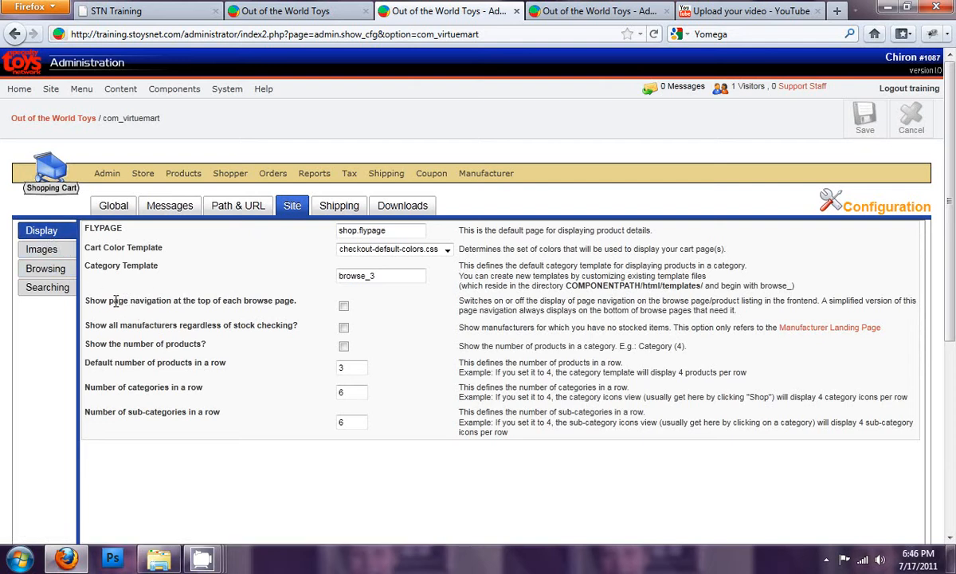
{"action": "left_click_drag", "start_coordinate": [111, 300], "coordinate": [216, 300]}
{"action": "left_click", "coordinate": [226, 301]}
{"action": "left_click", "coordinate": [865, 118]}
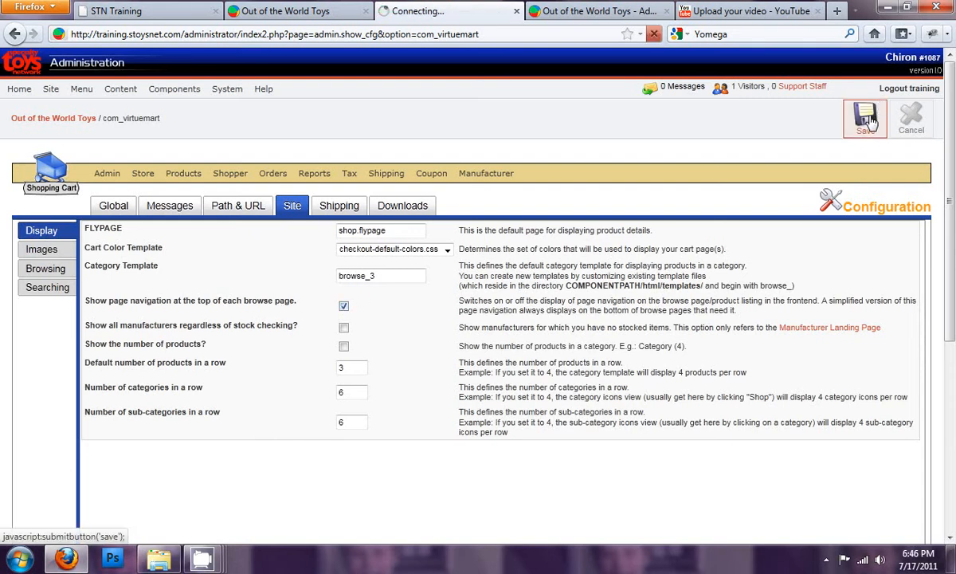
- Browse the storefront's Active Play department and show 10 products per page to check the page navigation
{"action": "left_click", "coordinate": [291, 12]}
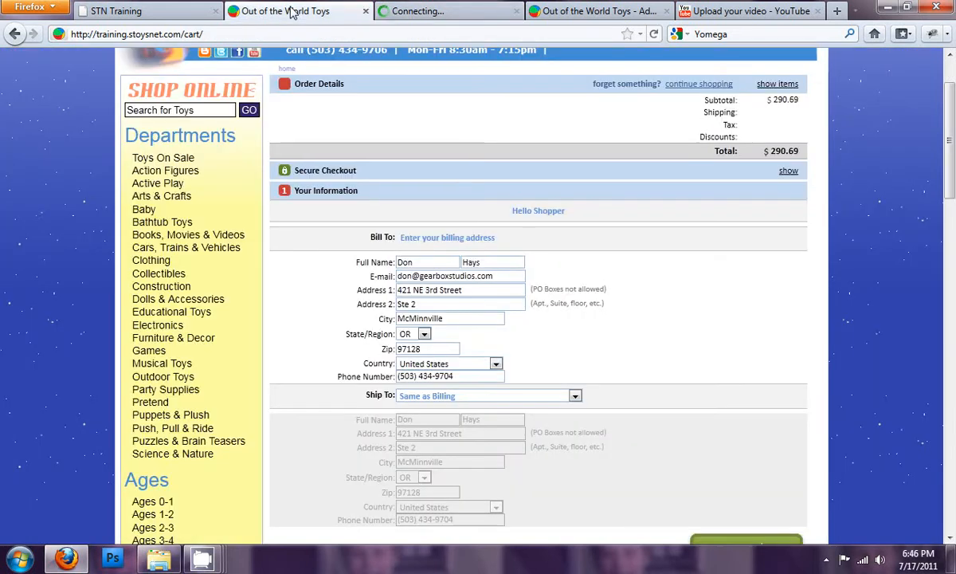
{"action": "left_click", "coordinate": [159, 188]}
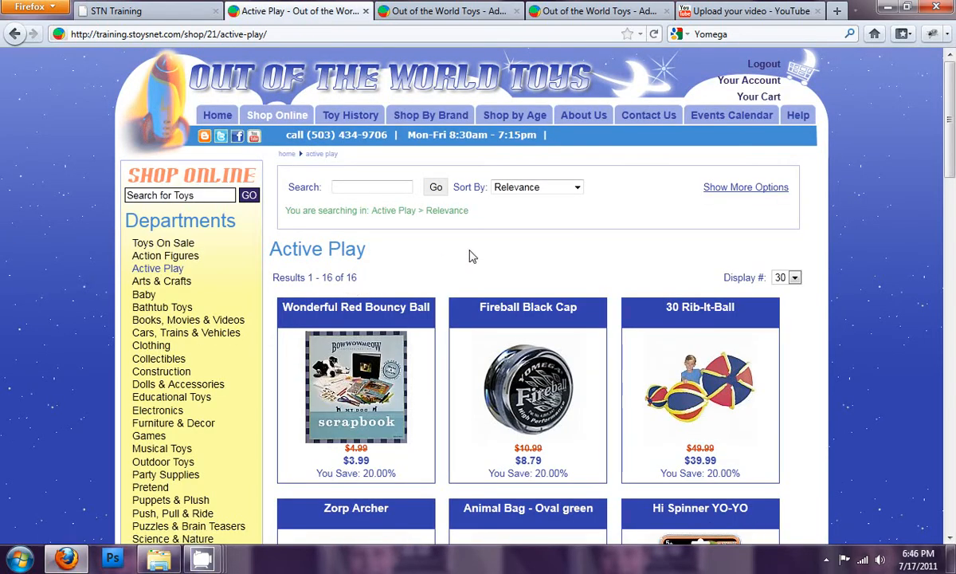
{"action": "scroll", "coordinate": [482, 267], "scroll_direction": "down", "scroll_amount": 2}
{"action": "scroll", "coordinate": [478, 253], "scroll_direction": "down", "scroll_amount": 10}
{"action": "scroll", "coordinate": [478, 253], "scroll_direction": "up", "scroll_amount": 10}
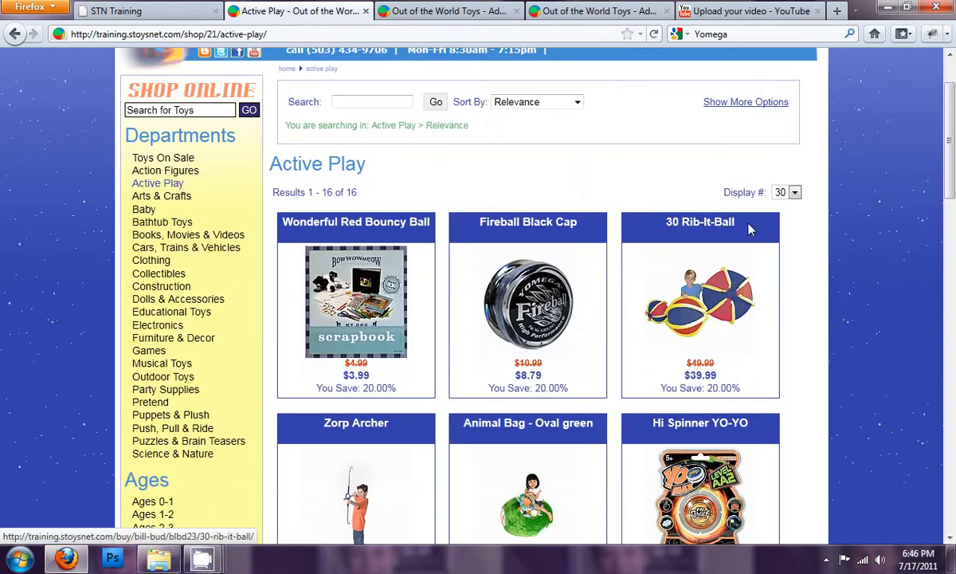
{"action": "left_click", "coordinate": [795, 192]}
{"action": "left_click", "coordinate": [785, 220]}
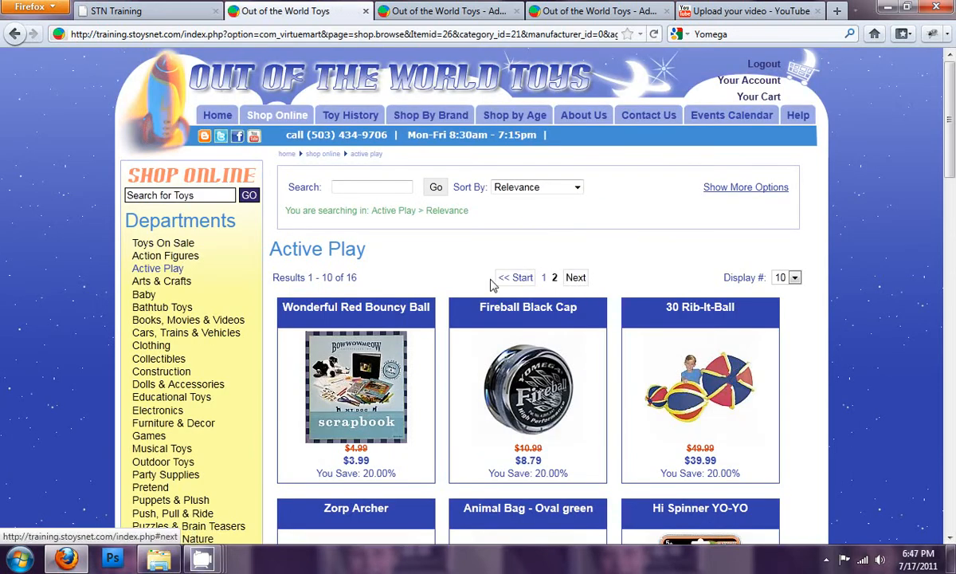
- Disable page navigation at the top of each browse page in the Site display settings and save the configuration
{"action": "left_click", "coordinate": [477, 13]}
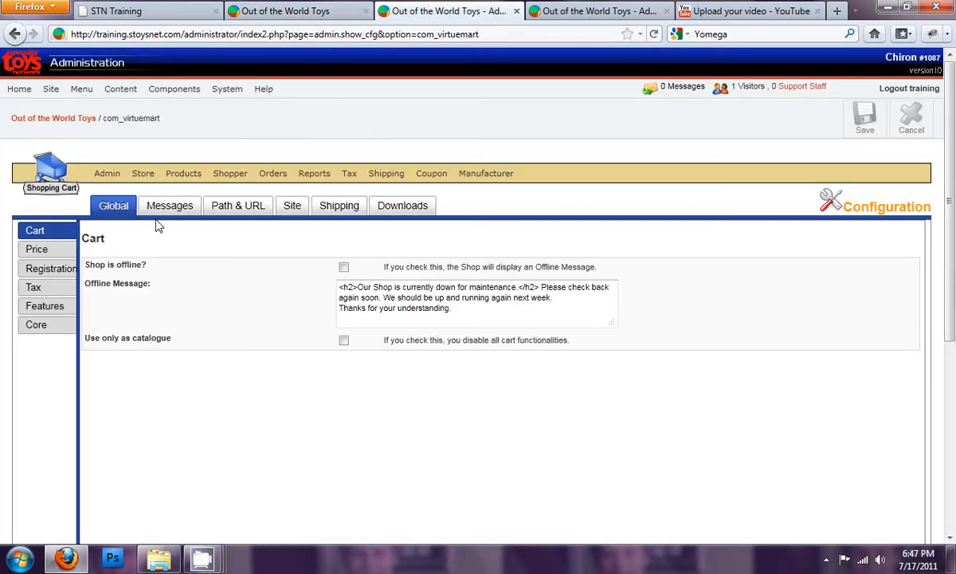
{"action": "left_click", "coordinate": [293, 206]}
{"action": "left_click", "coordinate": [344, 306]}
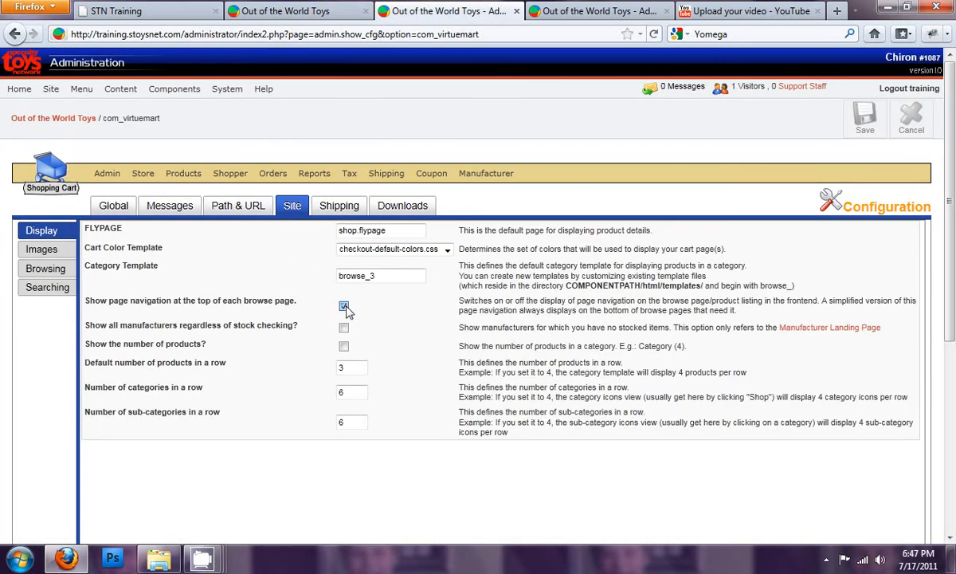
{"action": "left_click", "coordinate": [865, 118]}
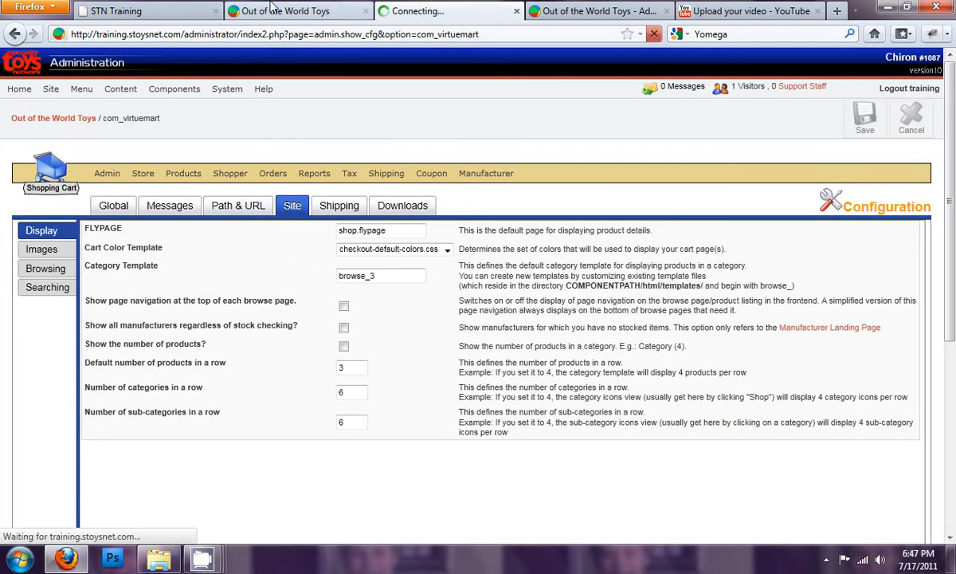
- Go to the next page of Active Play products in the storefront to check the page navigation
{"action": "left_click", "coordinate": [296, 12]}
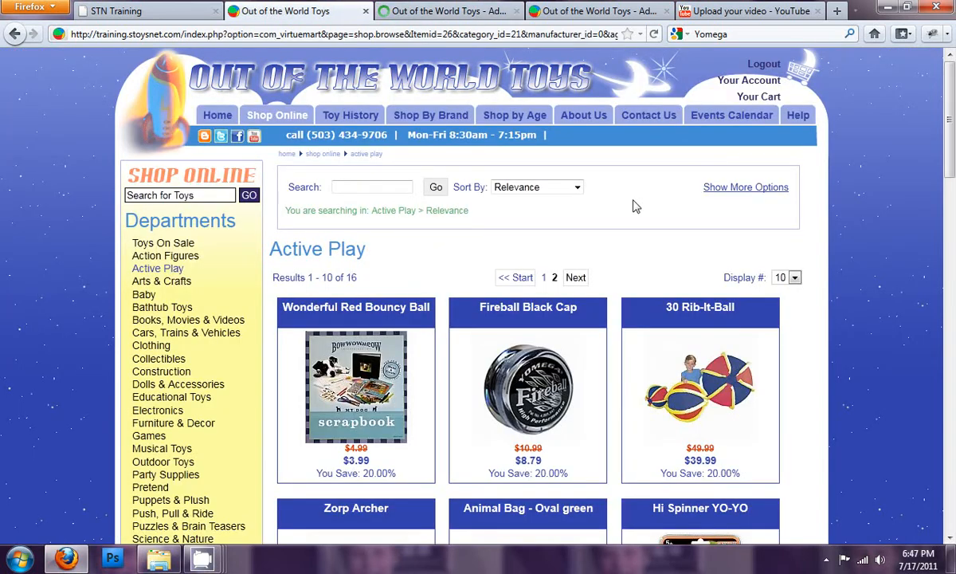
{"action": "left_click", "coordinate": [577, 280]}
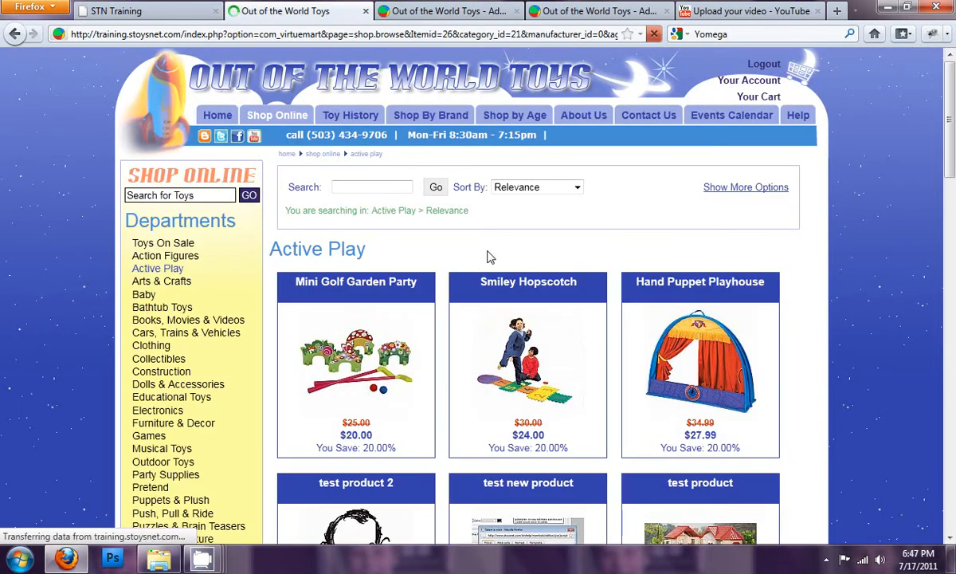
- Examine the option to show all manufacturers regardless of stock checking in the Site display settings
{"action": "left_click", "coordinate": [442, 12]}
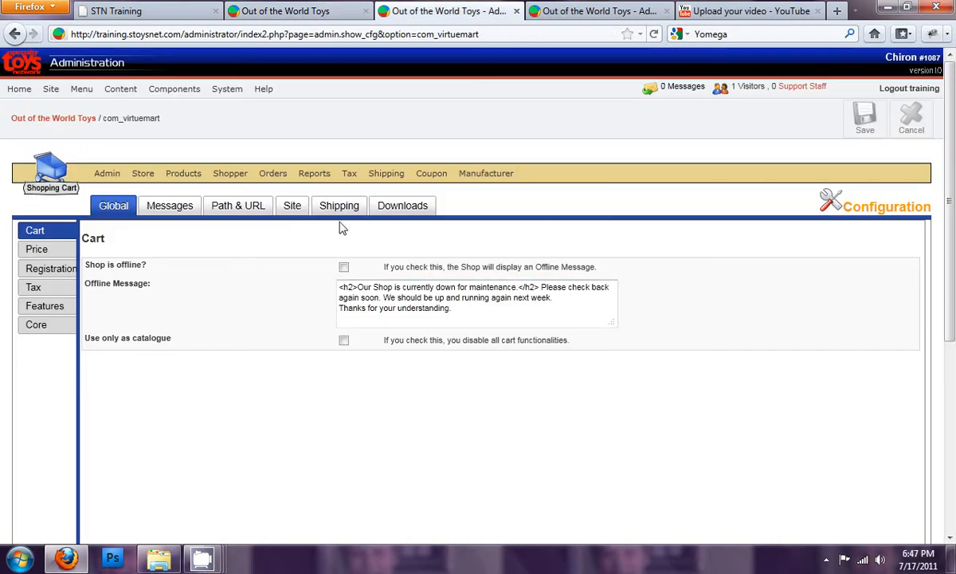
{"action": "left_click", "coordinate": [295, 206]}
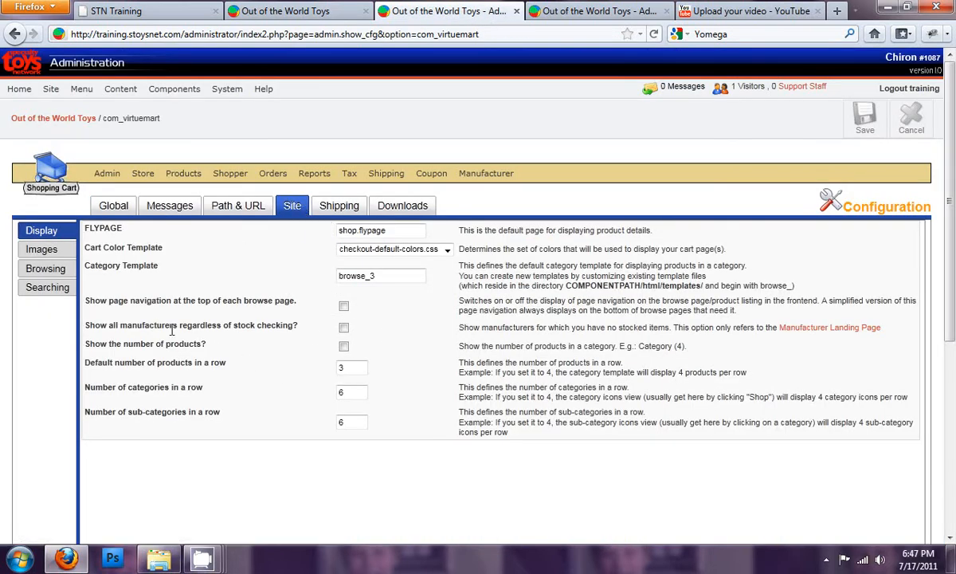
{"action": "left_click_drag", "start_coordinate": [145, 325], "coordinate": [215, 325]}
{"action": "left_click", "coordinate": [217, 325]}
- Review the featured brands and the brands listing on the storefront's Shop By Brand page
{"action": "left_click", "coordinate": [330, 10]}
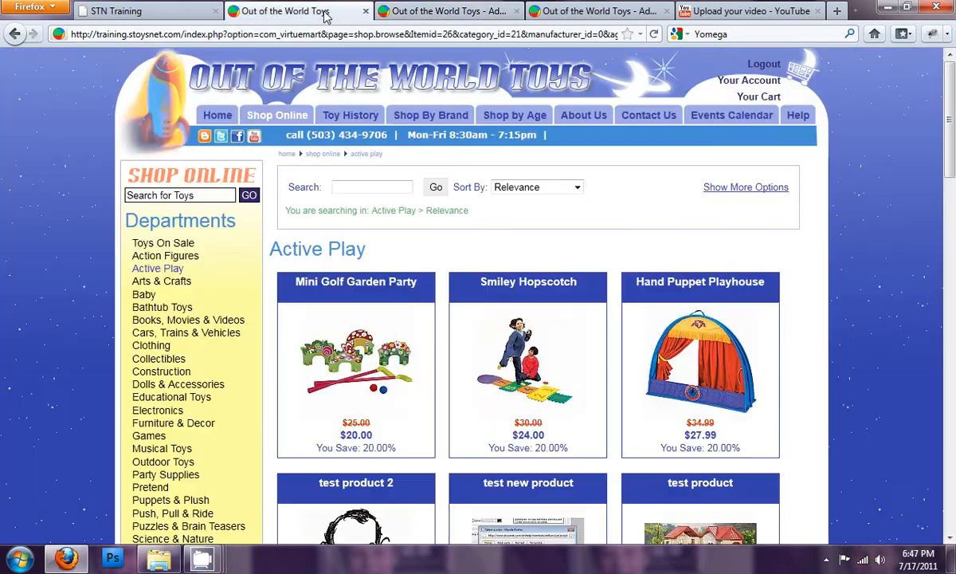
{"action": "left_click", "coordinate": [444, 117]}
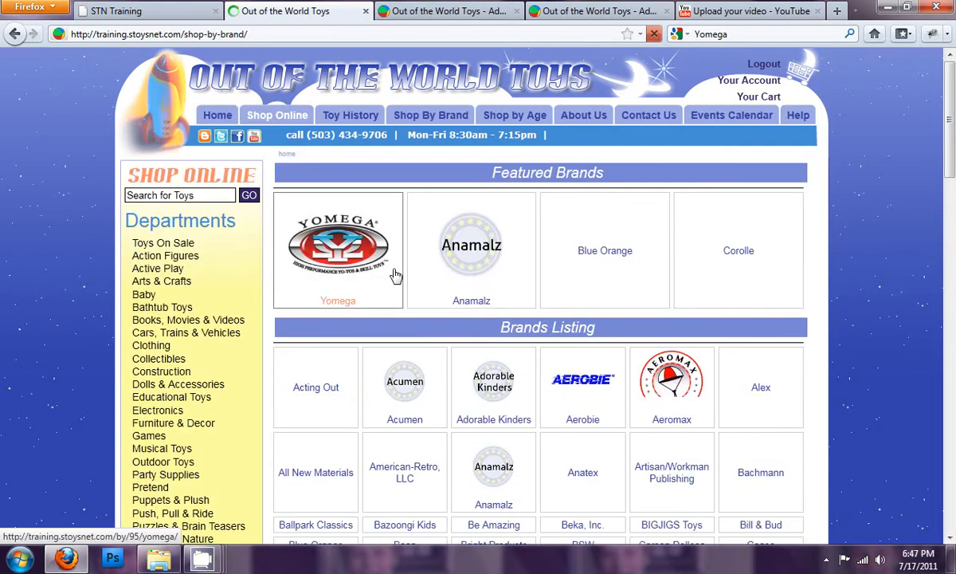
{"action": "scroll", "coordinate": [413, 388], "scroll_direction": "down", "scroll_amount": 5}
{"action": "scroll", "coordinate": [415, 375], "scroll_direction": "down", "scroll_amount": 5}
{"action": "scroll", "coordinate": [421, 360], "scroll_direction": "up", "scroll_amount": 5}
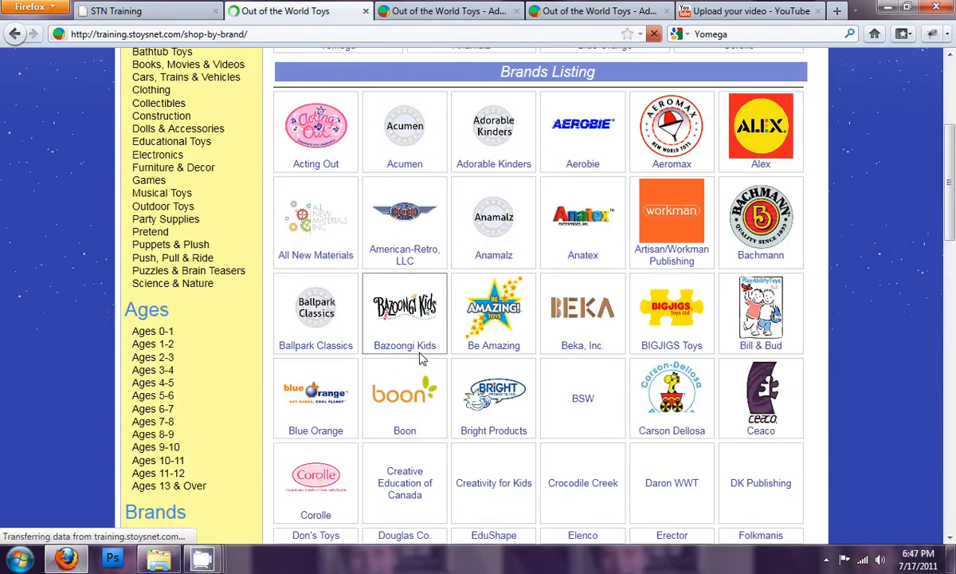
{"action": "scroll", "coordinate": [421, 360], "scroll_direction": "down", "scroll_amount": 5}
{"action": "scroll", "coordinate": [422, 366], "scroll_direction": "up", "scroll_amount": 6}
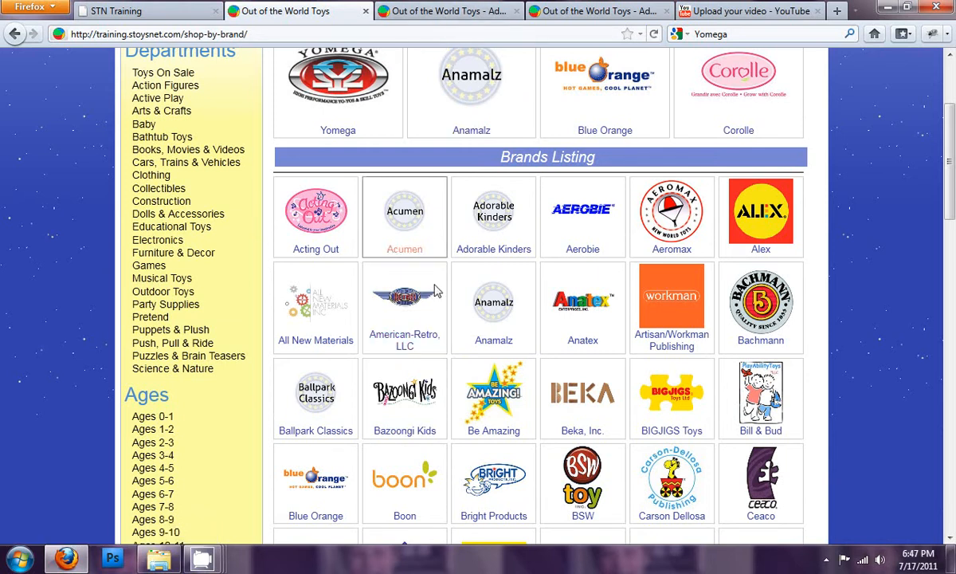
- Set the stock of the Fireball Black Cap to 0 in the product editor and save it
{"action": "left_click", "coordinate": [446, 11]}
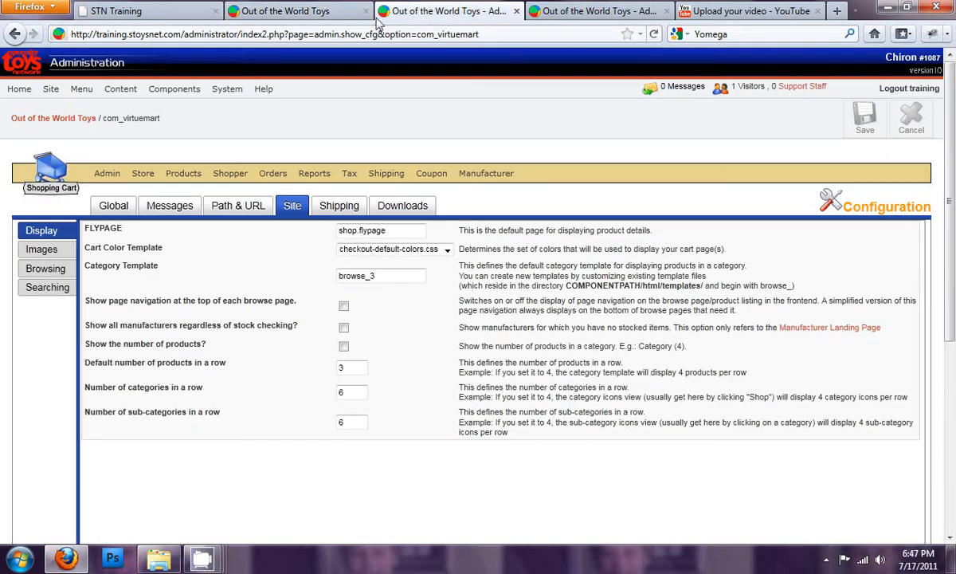
{"action": "left_click", "coordinate": [573, 12]}
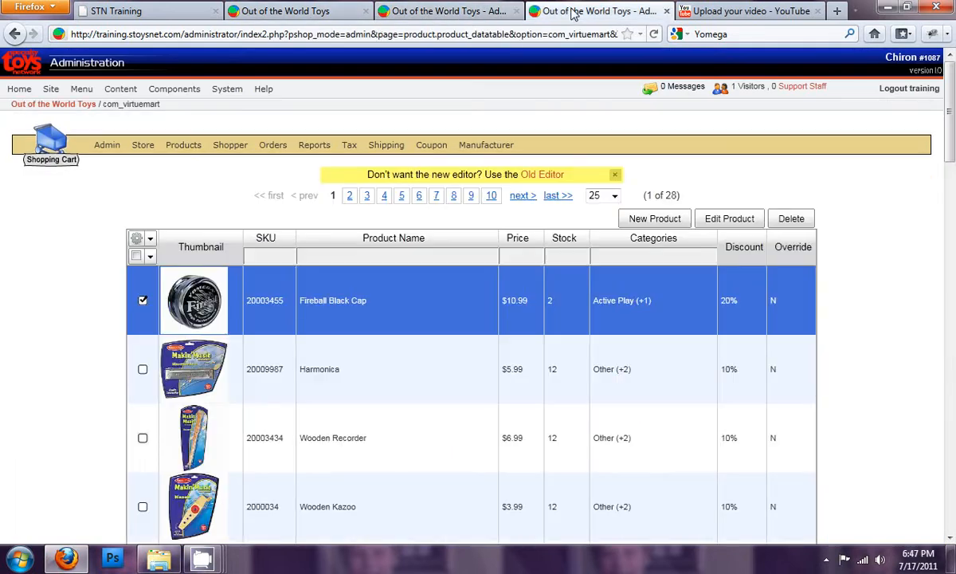
{"action": "left_click", "coordinate": [556, 312]}
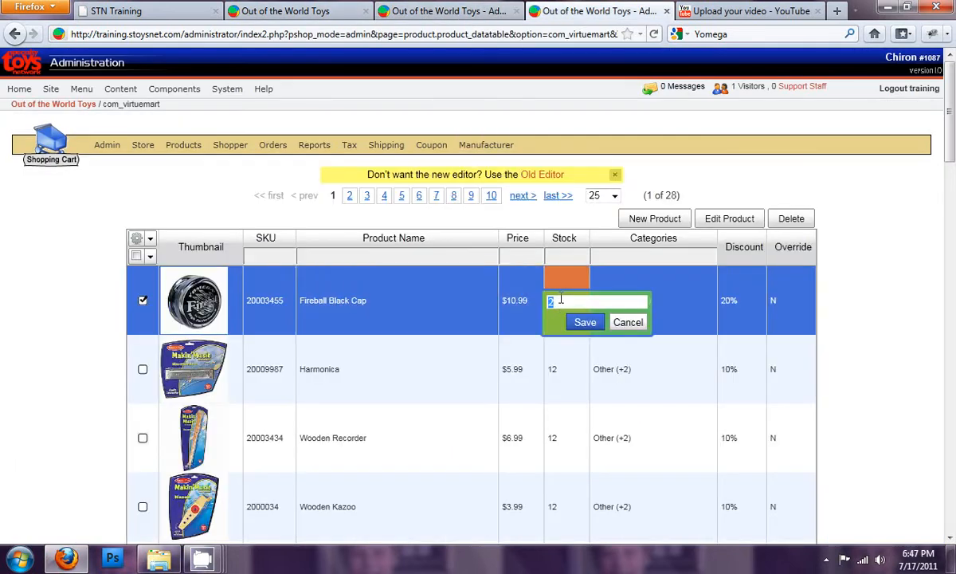
{"action": "left_click", "coordinate": [585, 322]}
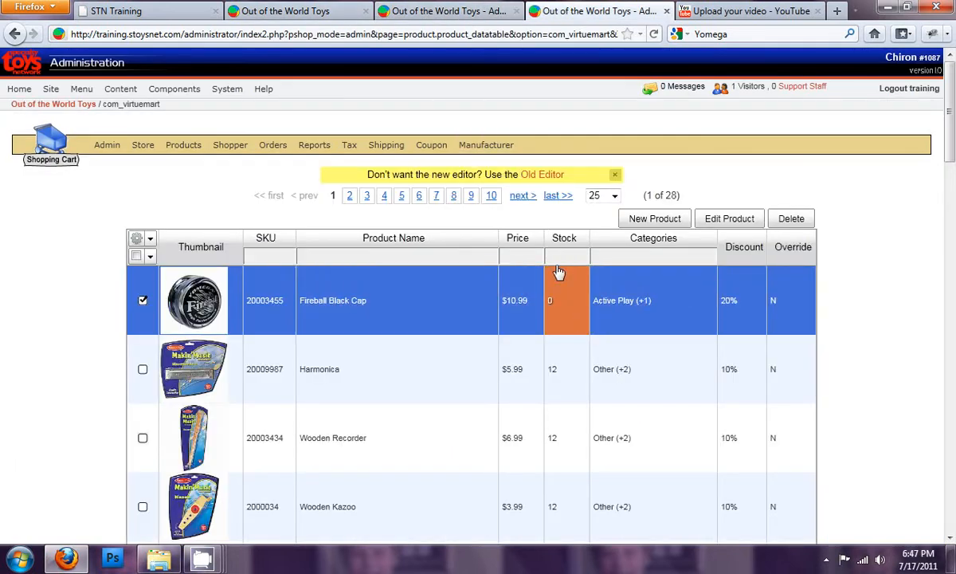
- Open the Yomega featured brand in the storefront, then return to the Site display settings
{"action": "left_click", "coordinate": [472, 12]}
{"action": "left_click", "coordinate": [334, 12]}
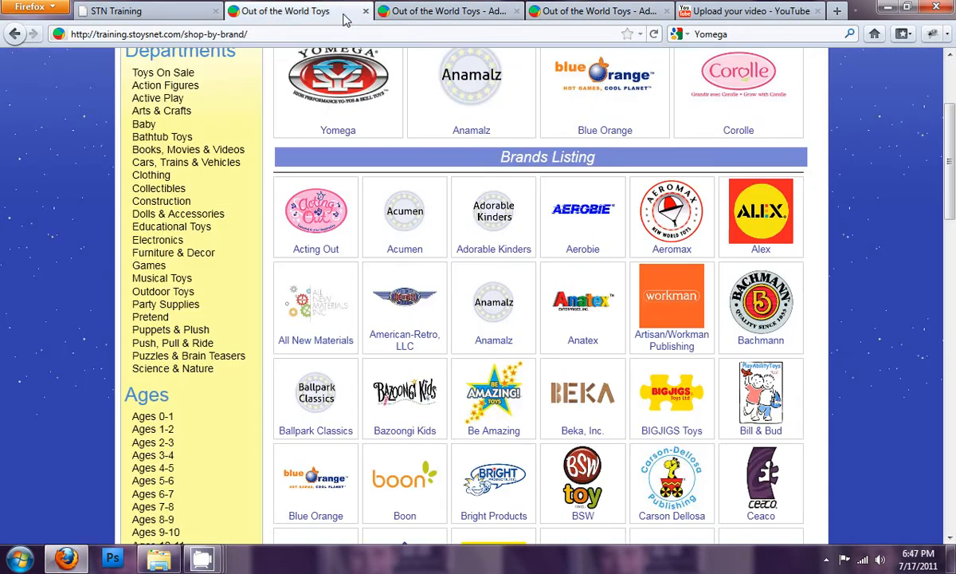
{"action": "scroll", "coordinate": [359, 247], "scroll_direction": "up", "scroll_amount": 3}
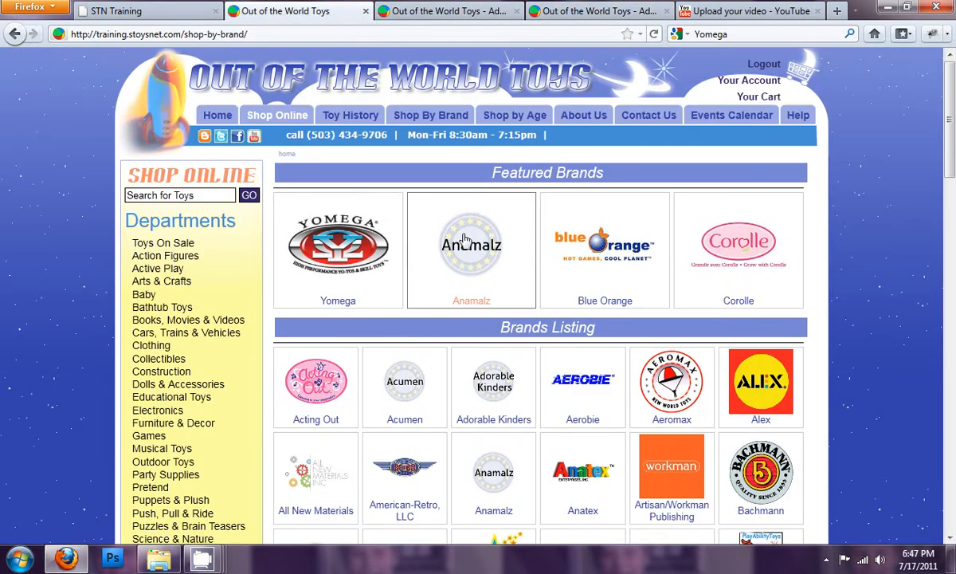
{"action": "left_click", "coordinate": [356, 260]}
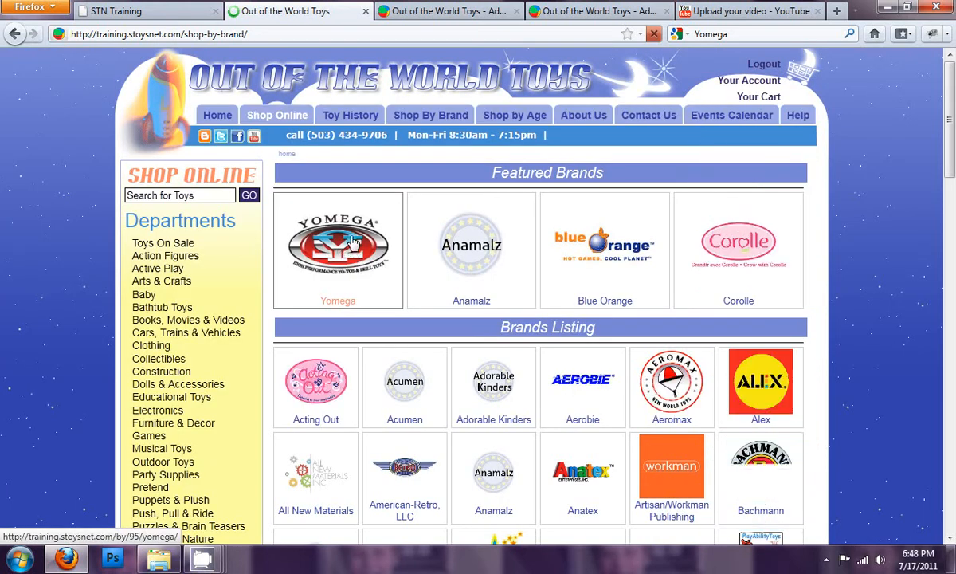
{"action": "left_click", "coordinate": [428, 13]}
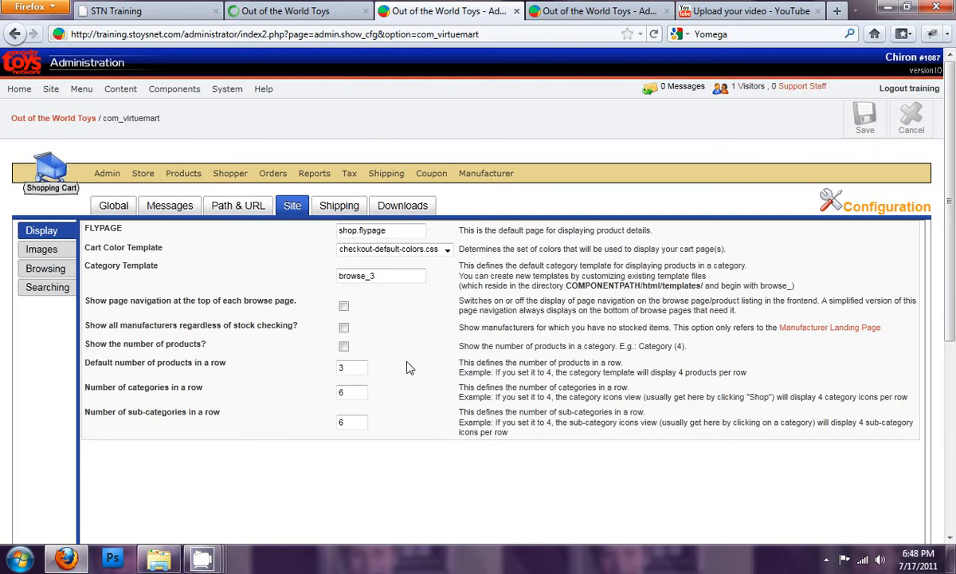
- Recheck the stock value of the Fireball Black Cap and inspect its full product details
{"action": "left_click", "coordinate": [531, 13]}
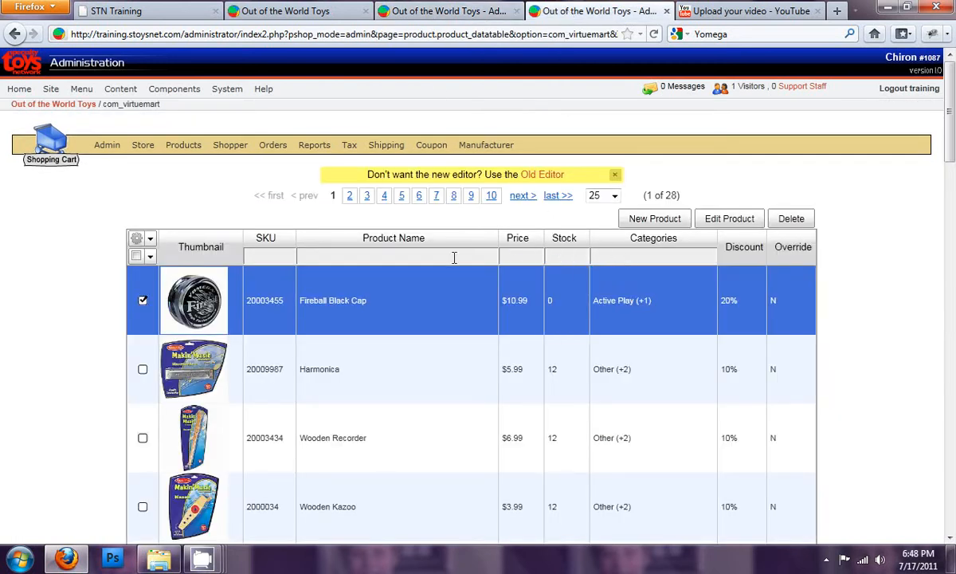
{"action": "left_click", "coordinate": [559, 303]}
{"action": "left_click", "coordinate": [584, 322]}
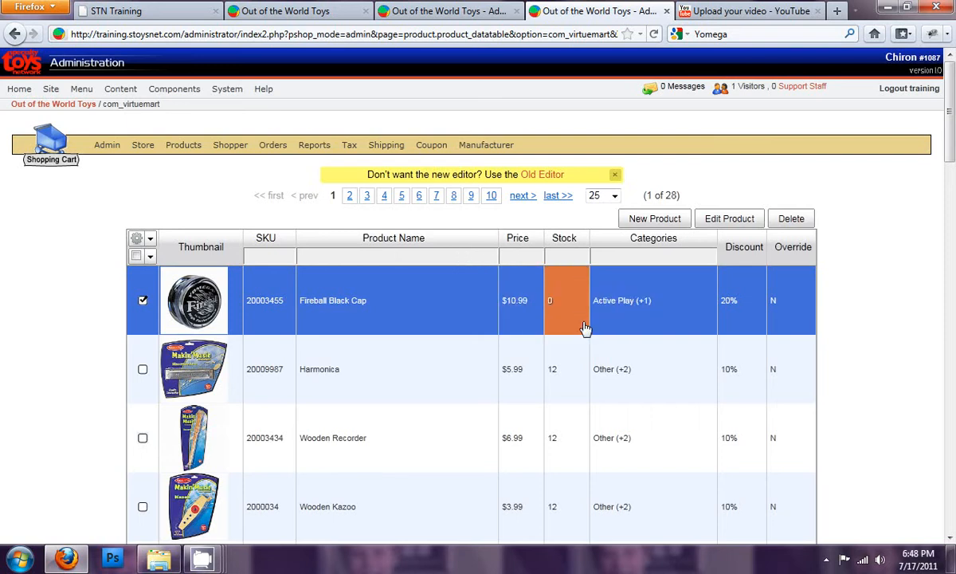
{"action": "double_click", "coordinate": [200, 289]}
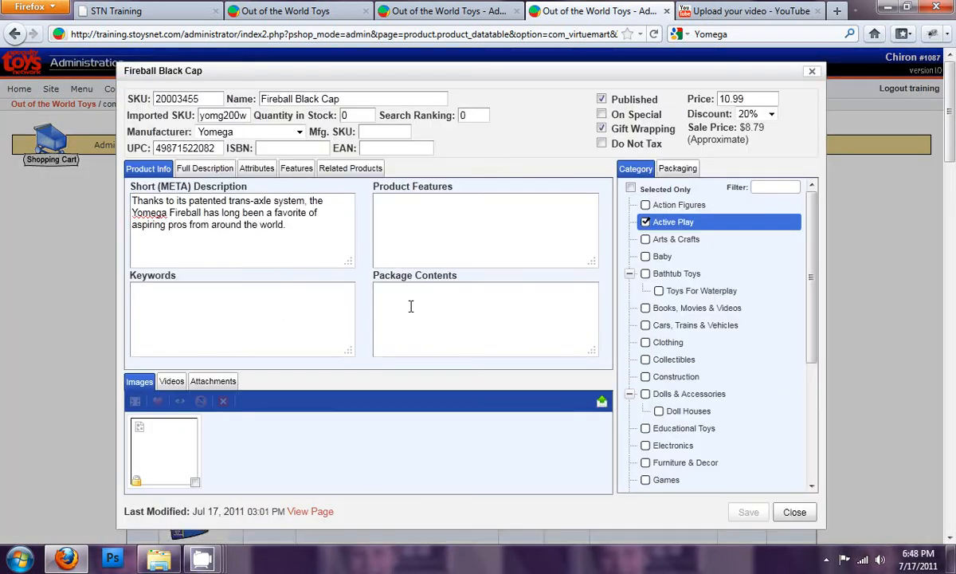
{"action": "left_click", "coordinate": [812, 71]}
- Open the Yomega brand page in the storefront to check whether the out-of-stock product is listed
{"action": "left_click", "coordinate": [476, 13]}
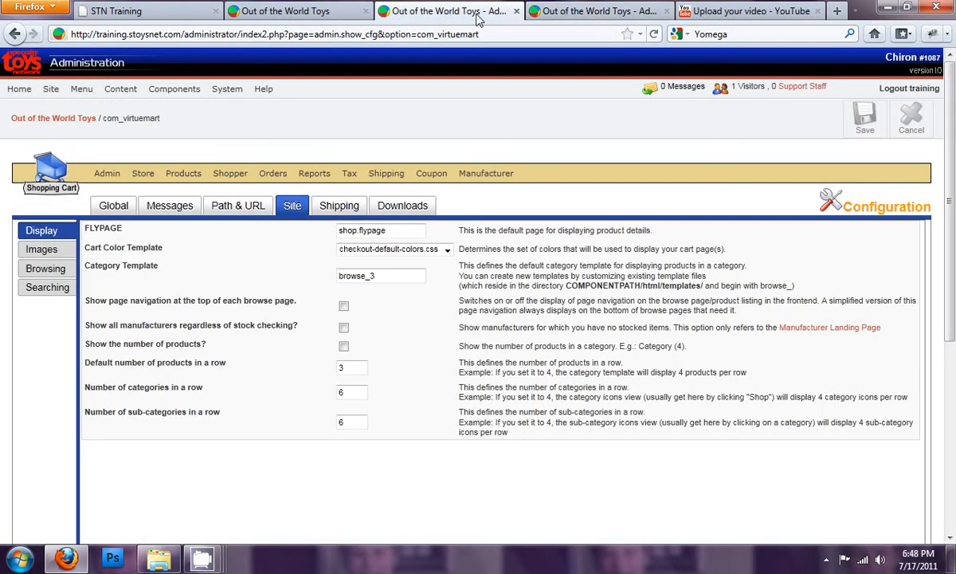
{"action": "left_click", "coordinate": [338, 13]}
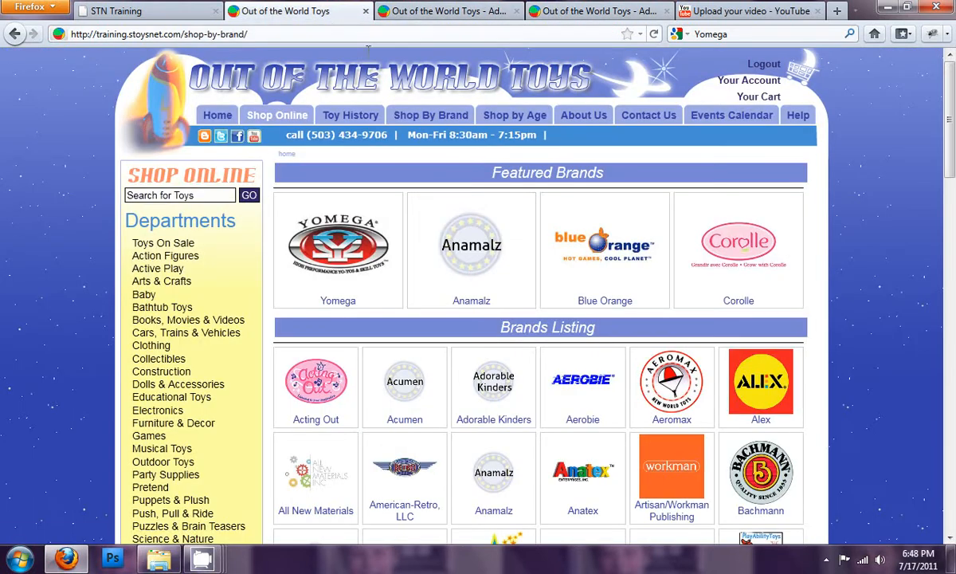
{"action": "left_click", "coordinate": [351, 283]}
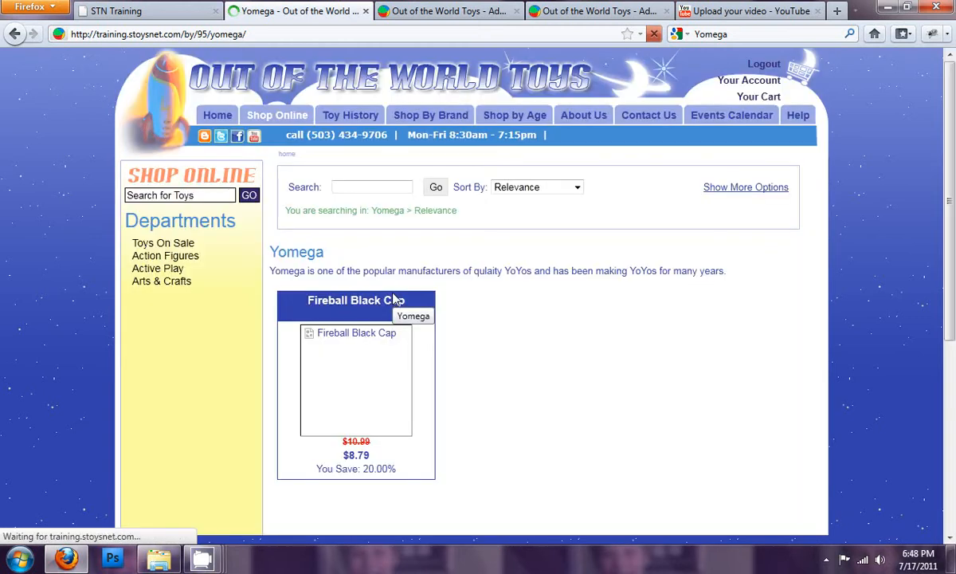
- Enable stock checking in the Global Core settings, save the configuration, and check the storefront's Shop By Brand page
{"action": "left_click", "coordinate": [451, 11]}
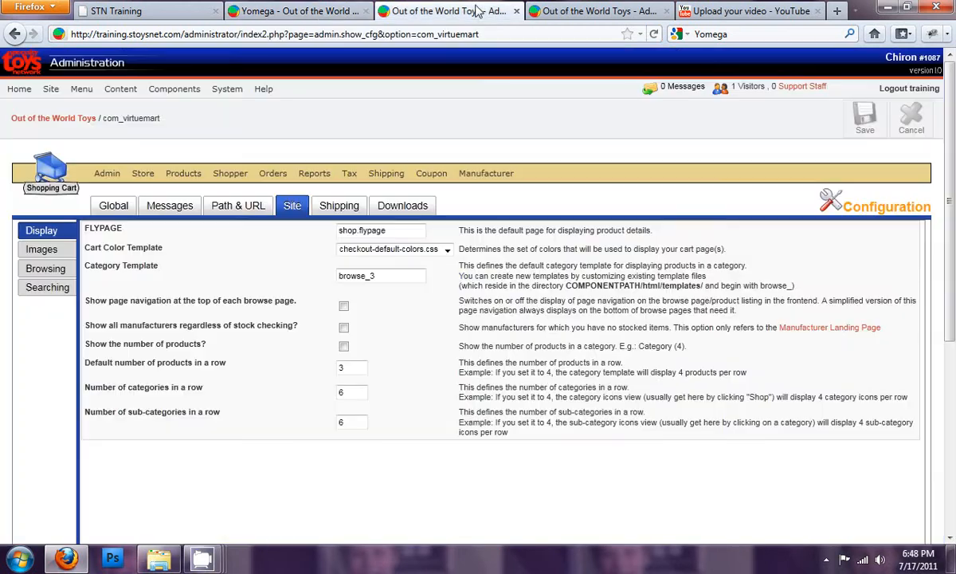
{"action": "left_click", "coordinate": [41, 290]}
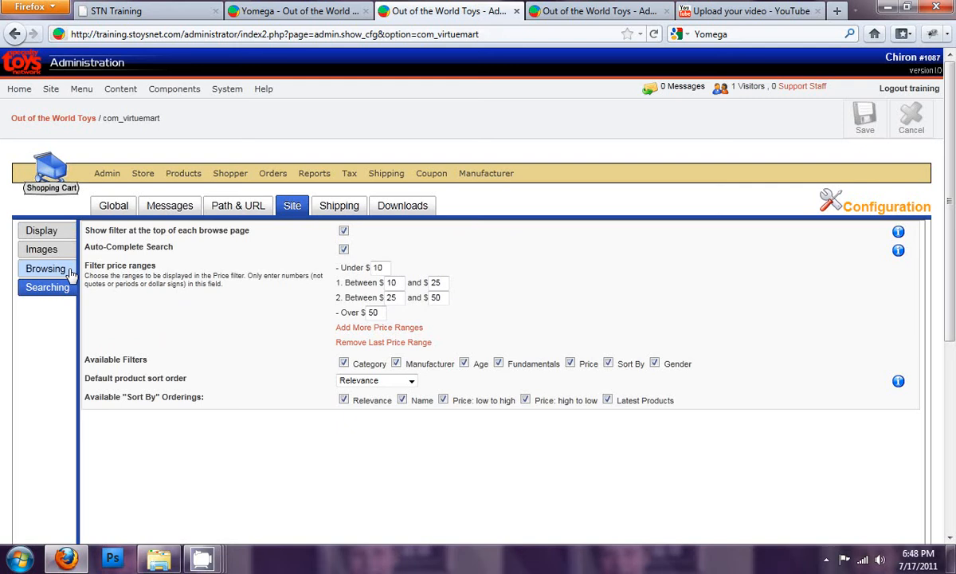
{"action": "left_click", "coordinate": [109, 206]}
{"action": "left_click", "coordinate": [44, 322]}
{"action": "left_click", "coordinate": [343, 291]}
{"action": "left_click", "coordinate": [865, 118]}
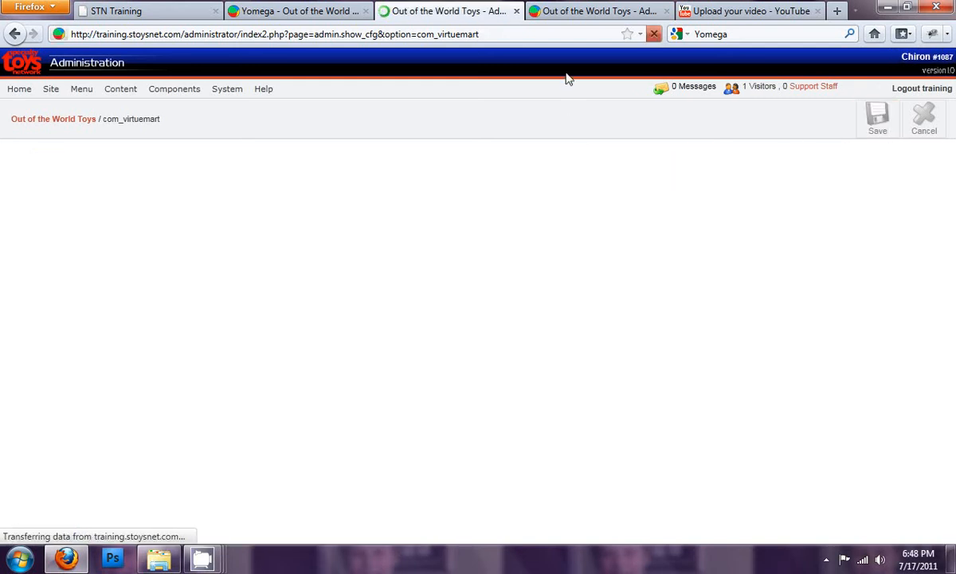
{"action": "left_click", "coordinate": [569, 16]}
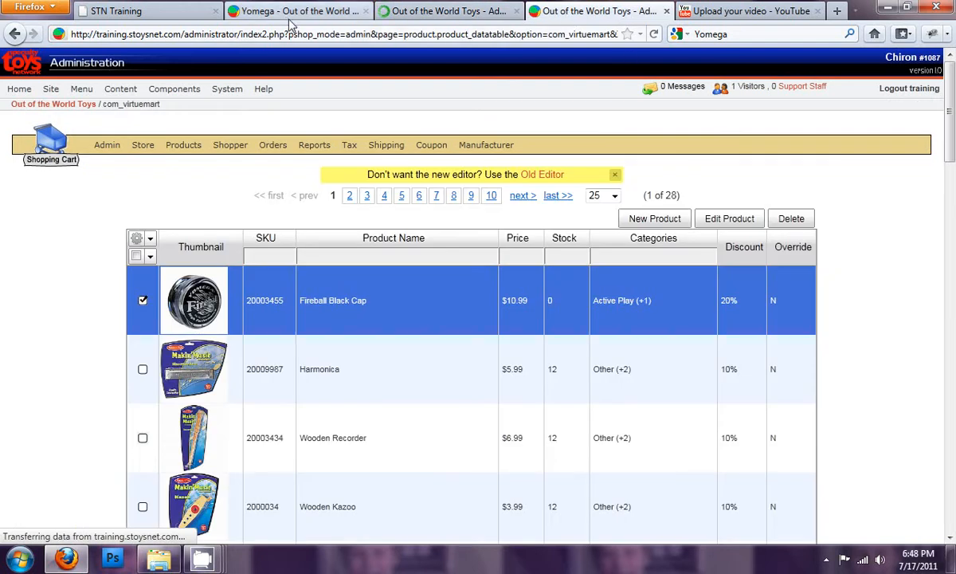
{"action": "left_click", "coordinate": [267, 12]}
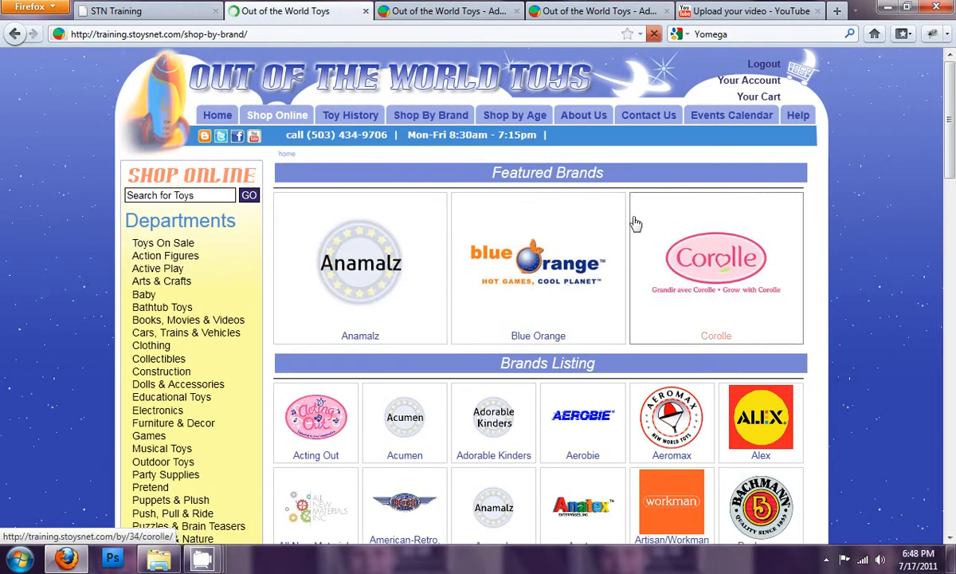
- Enable showing the number of products per category in the Site display settings and save the configuration
{"action": "left_click", "coordinate": [479, 12]}
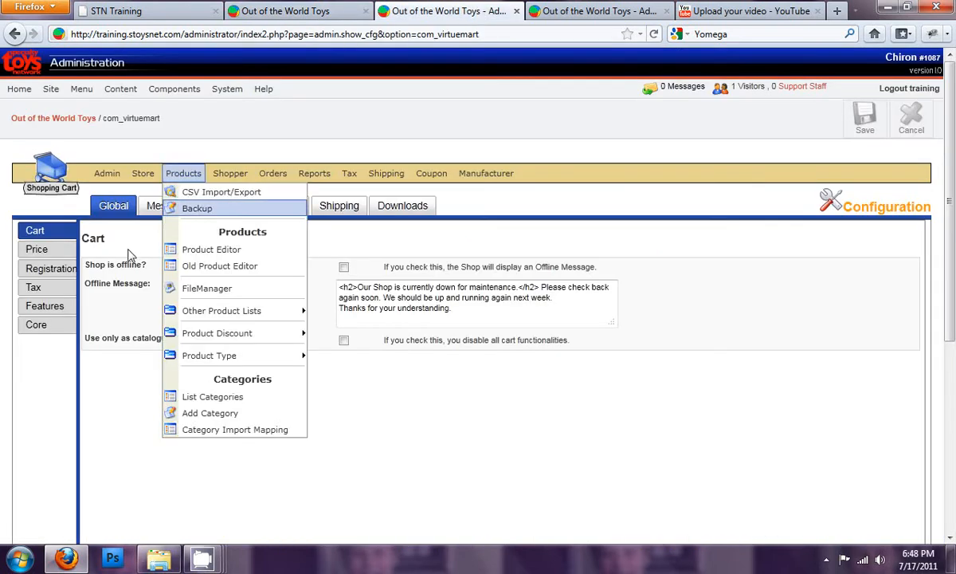
{"action": "left_click", "coordinate": [257, 207]}
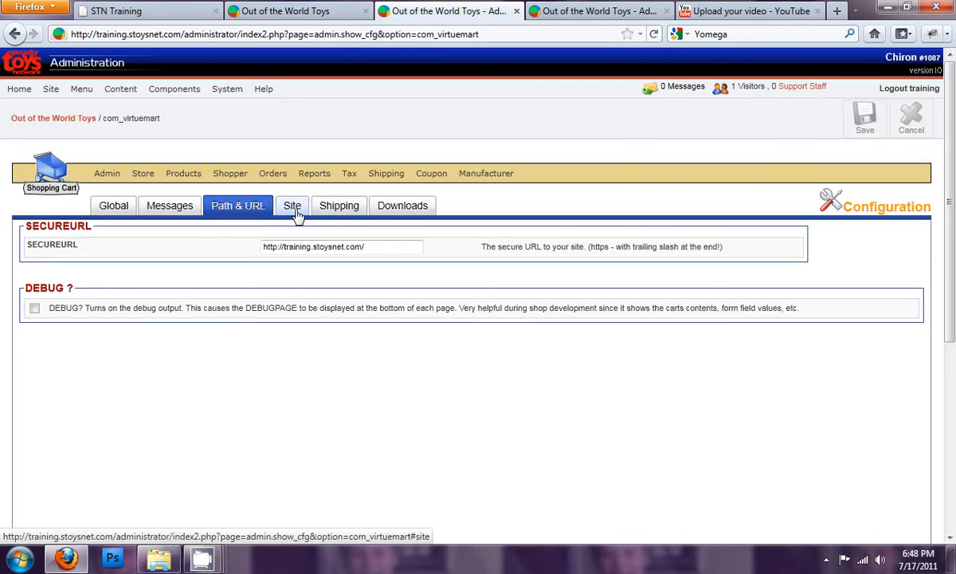
{"action": "left_click", "coordinate": [292, 209]}
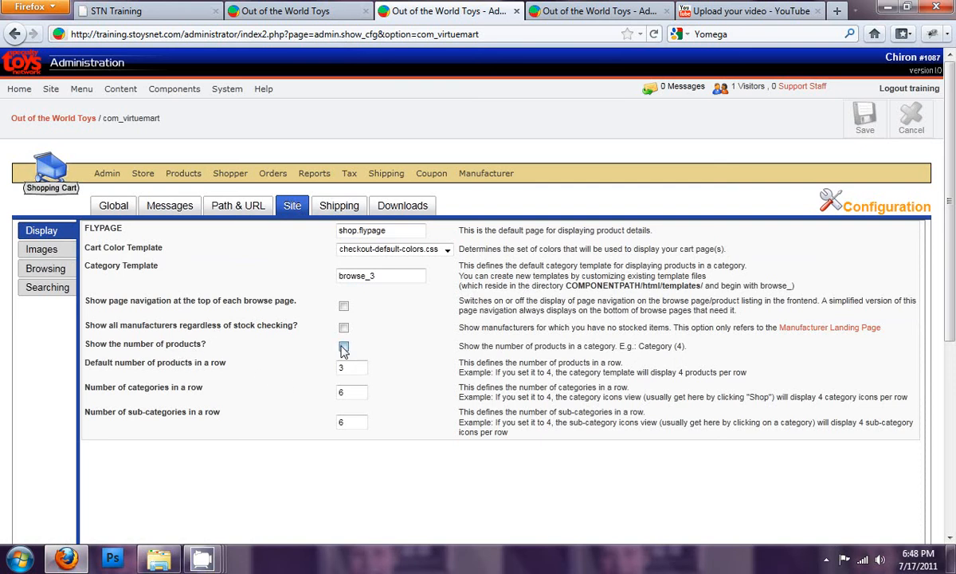
{"action": "left_click", "coordinate": [866, 125]}
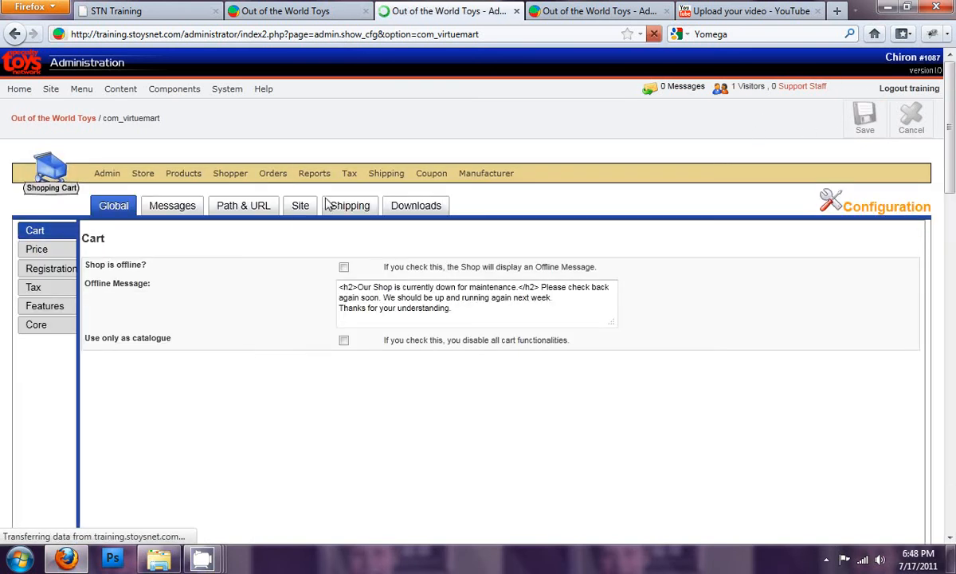
- Check the storefront's home page and Shop Online categories for the product counts
{"action": "left_click", "coordinate": [312, 15]}
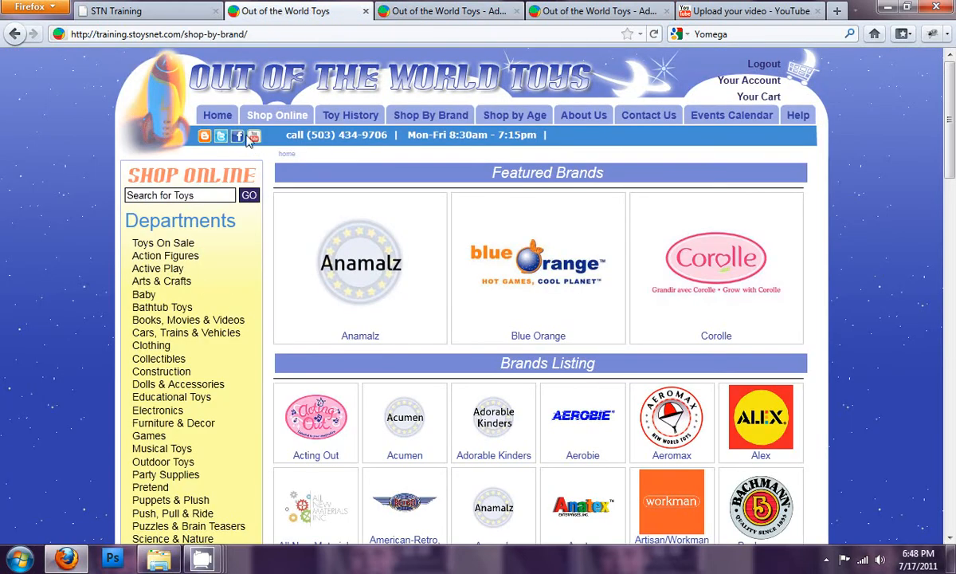
{"action": "left_click", "coordinate": [221, 118]}
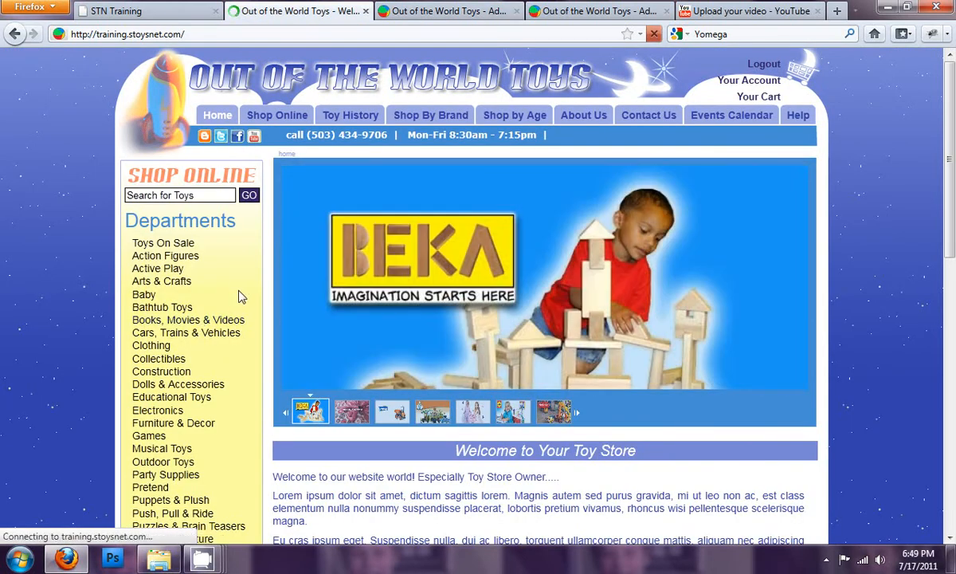
{"action": "scroll", "coordinate": [263, 342], "scroll_direction": "down", "scroll_amount": 5}
{"action": "scroll", "coordinate": [258, 353], "scroll_direction": "up", "scroll_amount": 5}
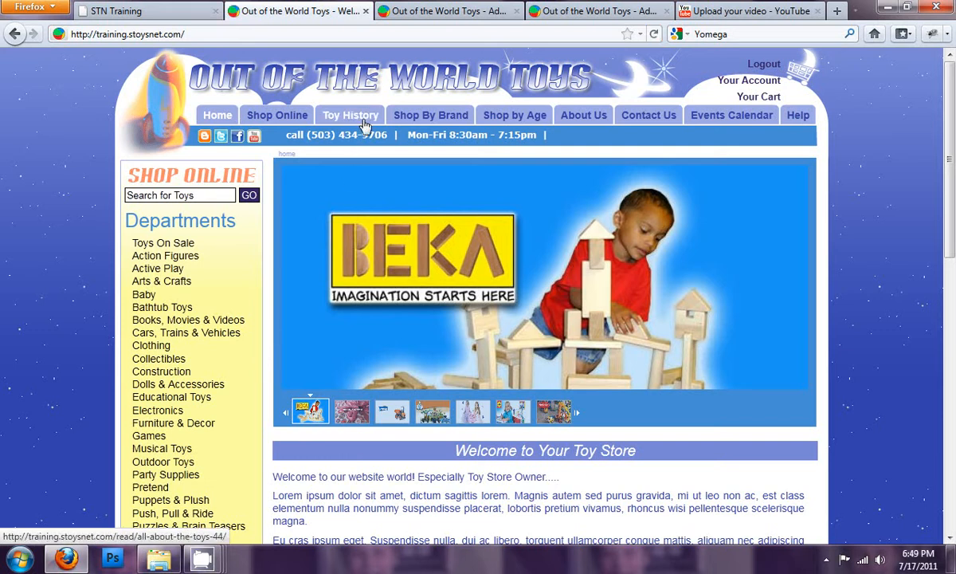
{"action": "left_click", "coordinate": [275, 118]}
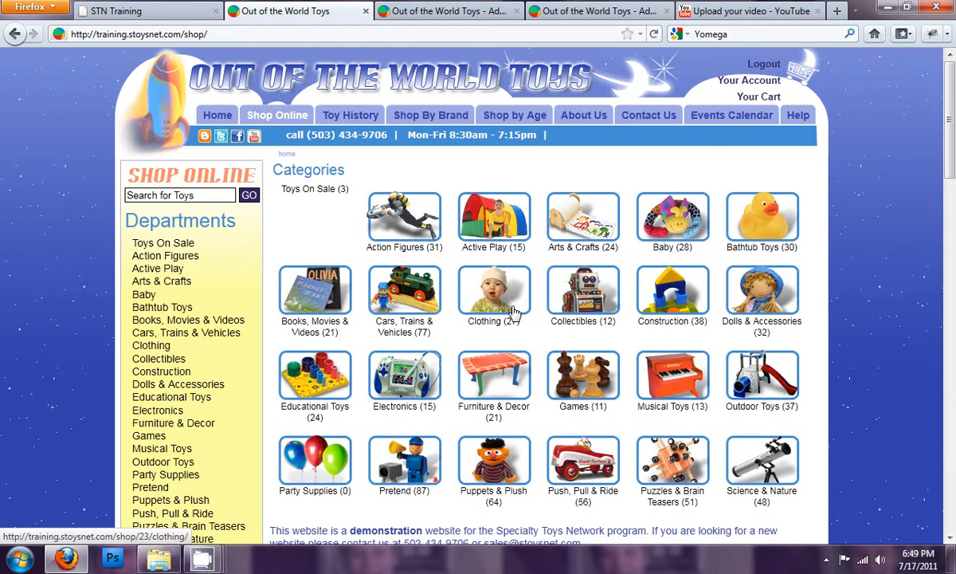
- Open the Games category in the storefront to compare its listed products with the category's count, and return to the category overview
{"action": "scroll", "coordinate": [430, 351], "scroll_direction": "down", "scroll_amount": 2}
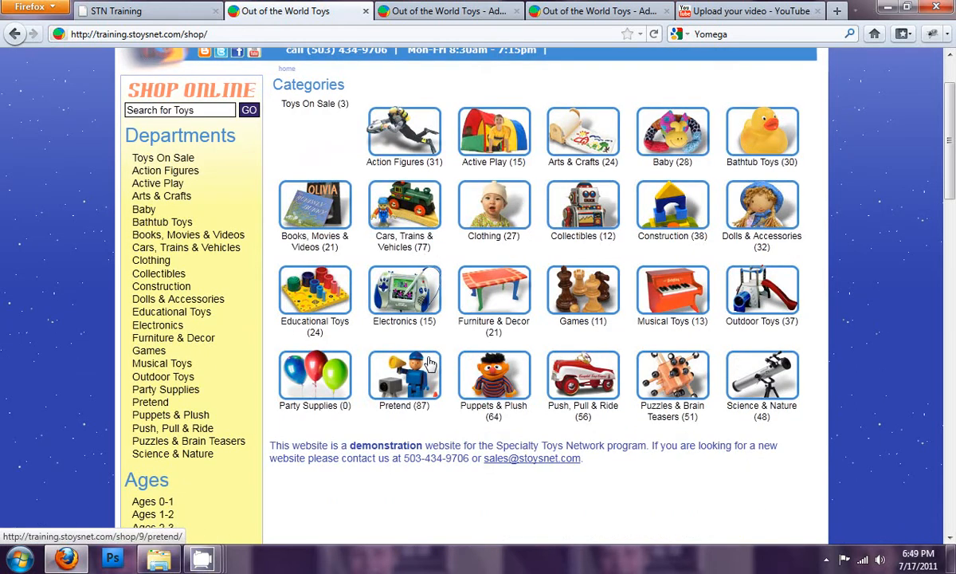
{"action": "left_click", "coordinate": [586, 295]}
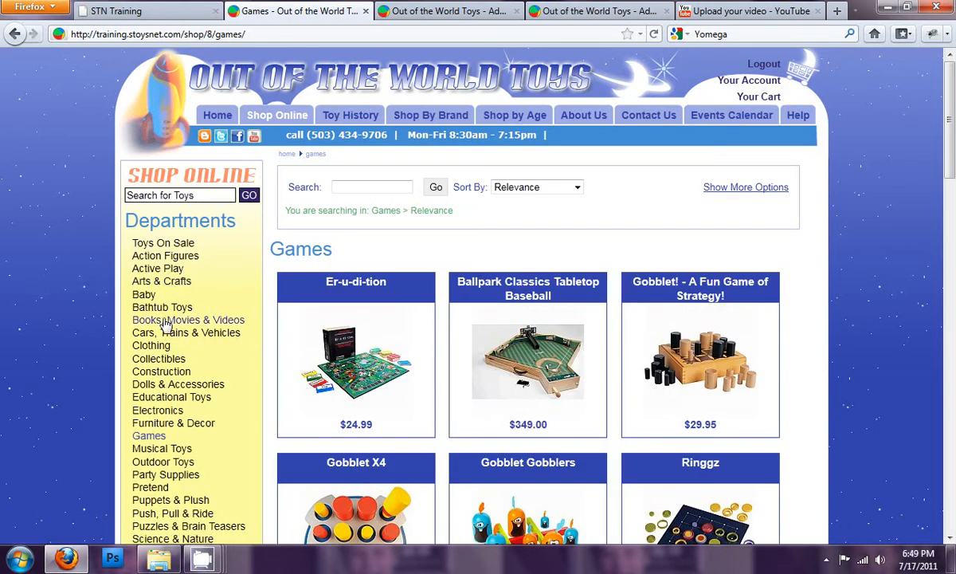
{"action": "left_click", "coordinate": [162, 437]}
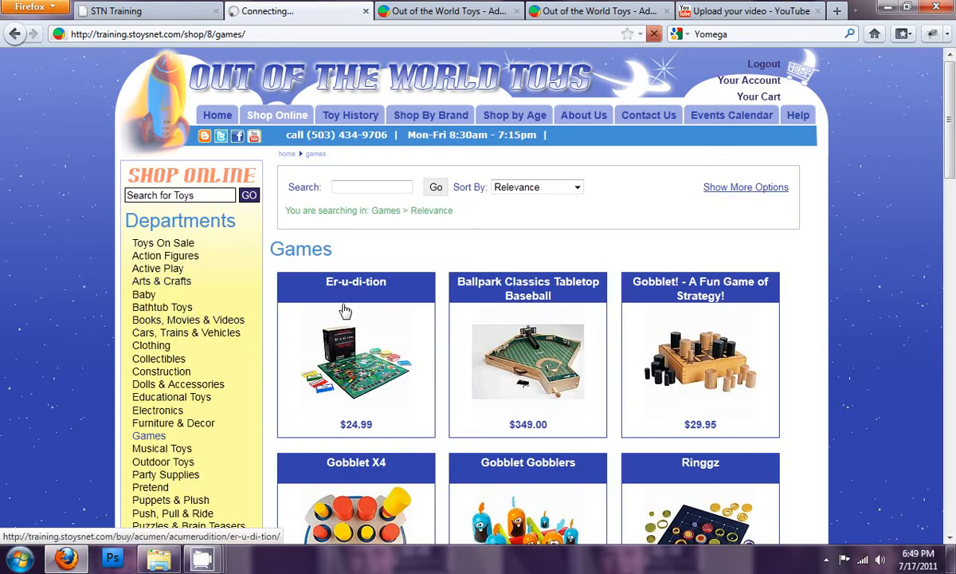
{"action": "scroll", "coordinate": [388, 293], "scroll_direction": "down", "scroll_amount": 10}
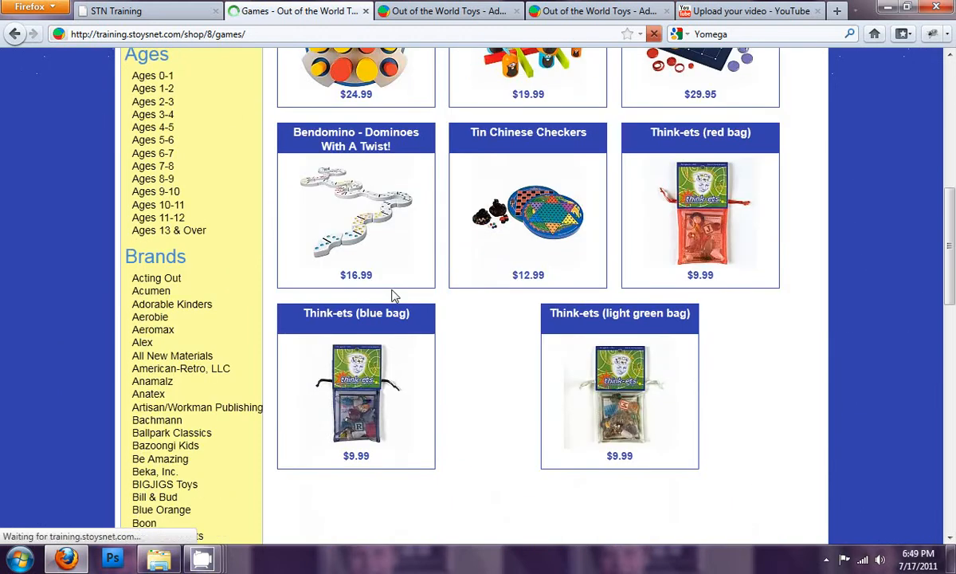
{"action": "scroll", "coordinate": [389, 293], "scroll_direction": "up", "scroll_amount": 10}
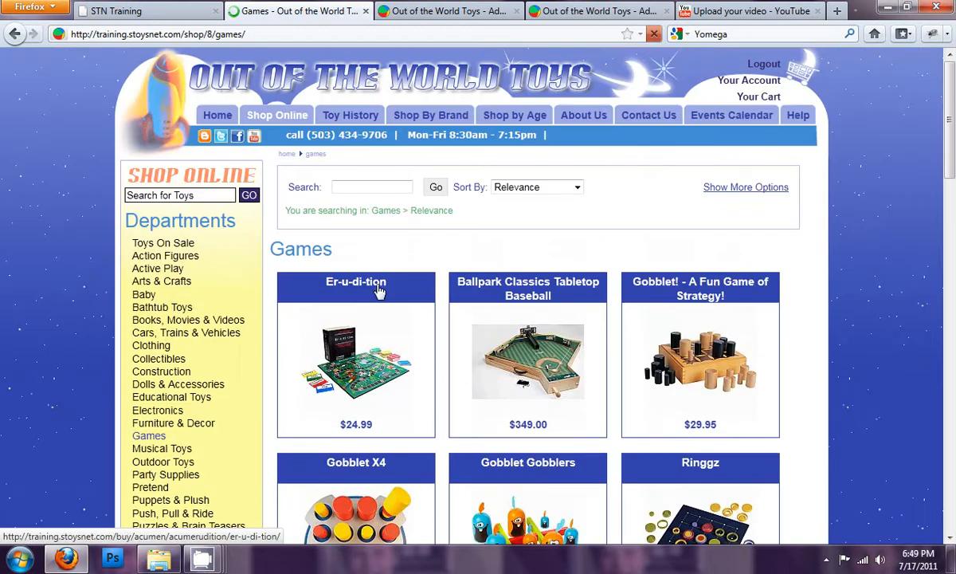
{"action": "left_click", "coordinate": [299, 122]}
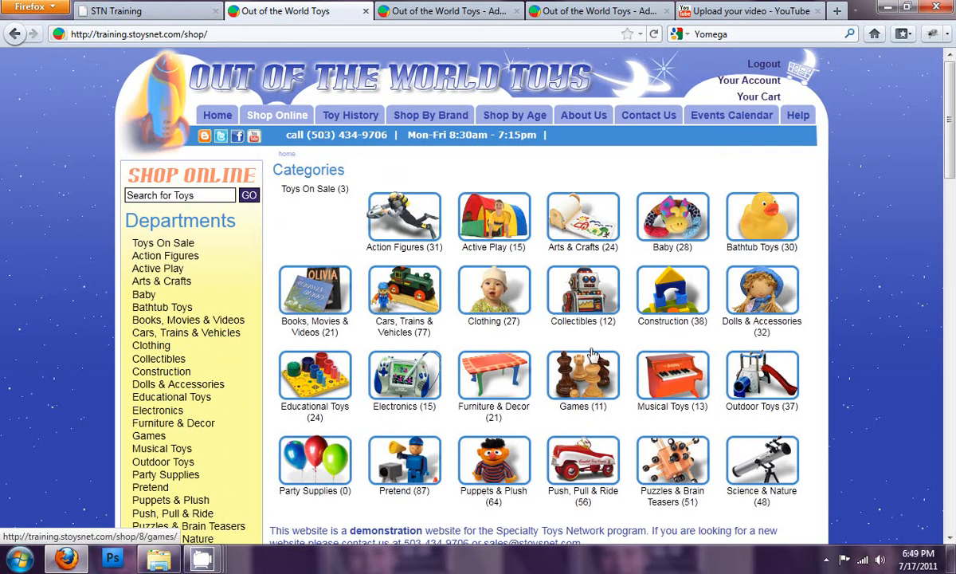
- Review the Site display settings in the shopping cart configuration, including the category template and the numbers of items per row
{"action": "left_click", "coordinate": [462, 11]}
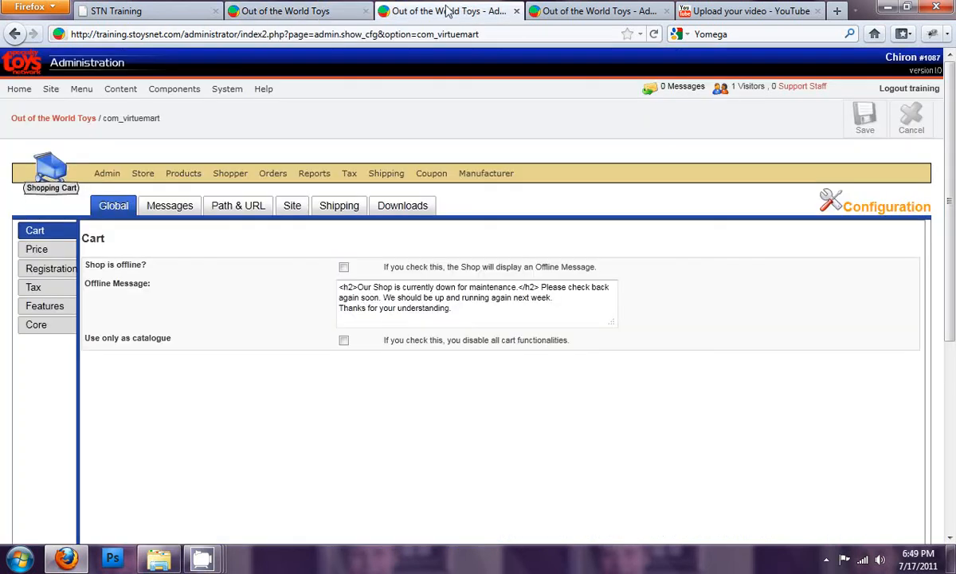
{"action": "left_click", "coordinate": [293, 207]}
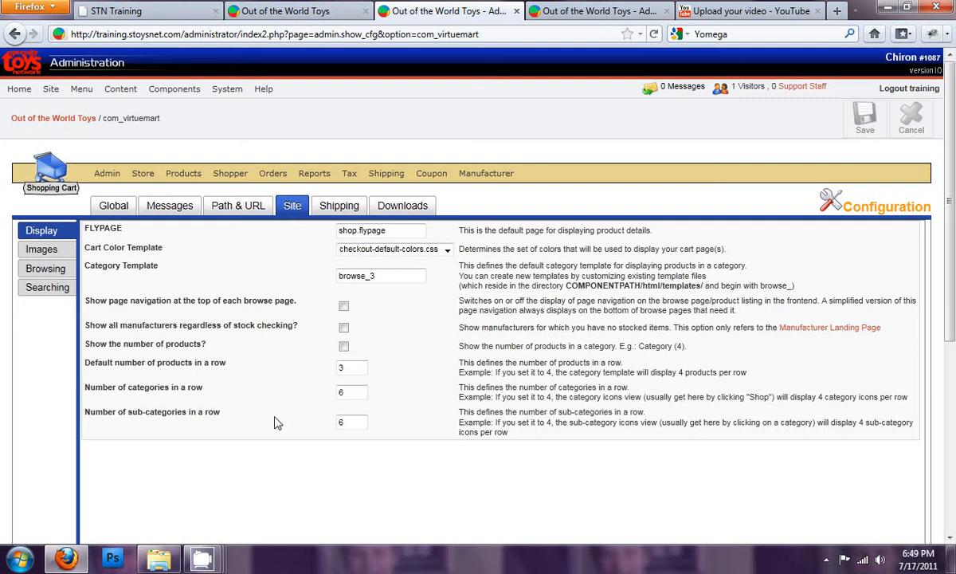
{"action": "left_click_drag", "start_coordinate": [379, 276], "coordinate": [313, 271]}
{"action": "left_click", "coordinate": [393, 276]}
- Review the thumbnail image width and height in the Site image settings
{"action": "left_click", "coordinate": [42, 249]}
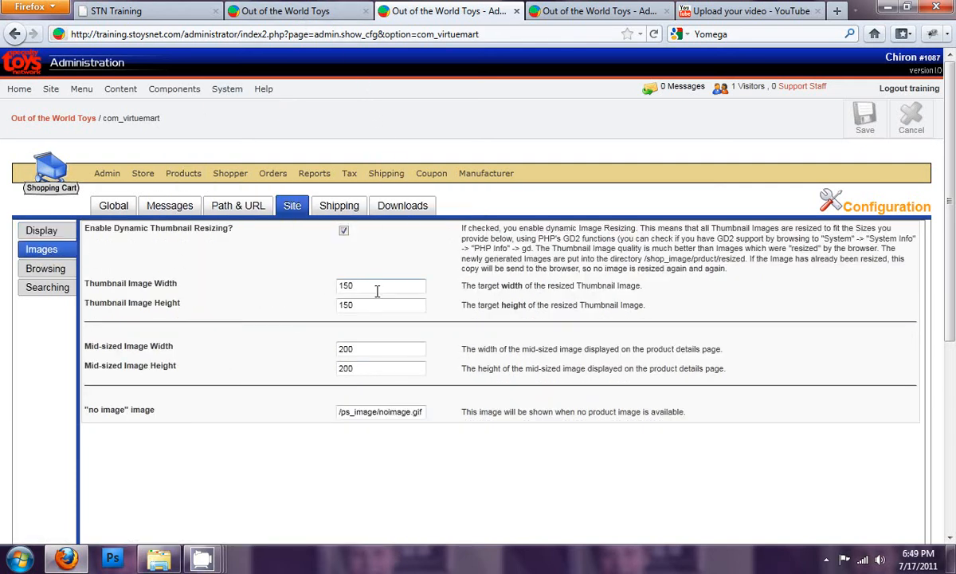
{"action": "left_click_drag", "start_coordinate": [367, 282], "coordinate": [269, 290]}
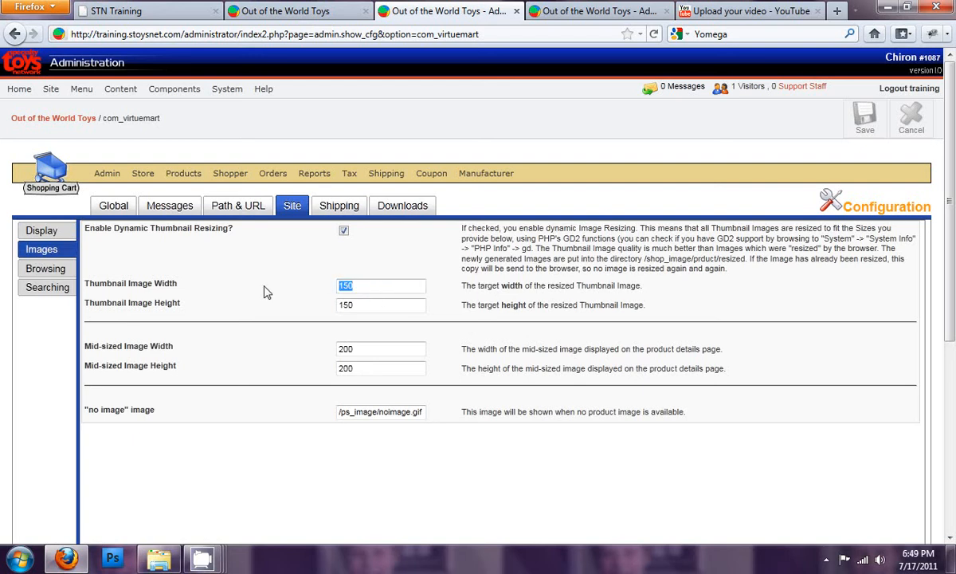
{"action": "left_click", "coordinate": [371, 305]}
- Check the Arts & Crafts thumbnails in the storefront and view the enlarged image of My Art Desk with Paper Roll
{"action": "left_click", "coordinate": [327, 12]}
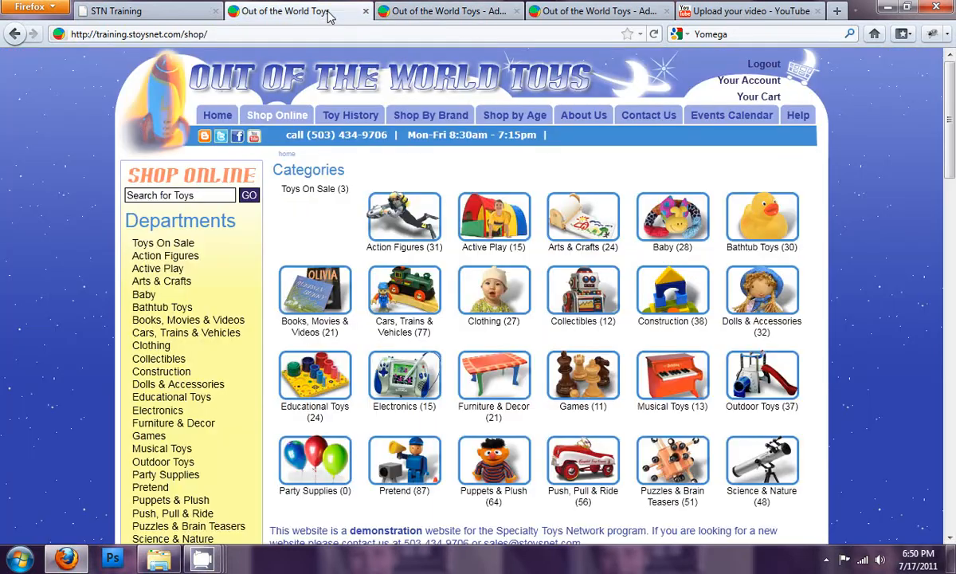
{"action": "left_click", "coordinate": [163, 283]}
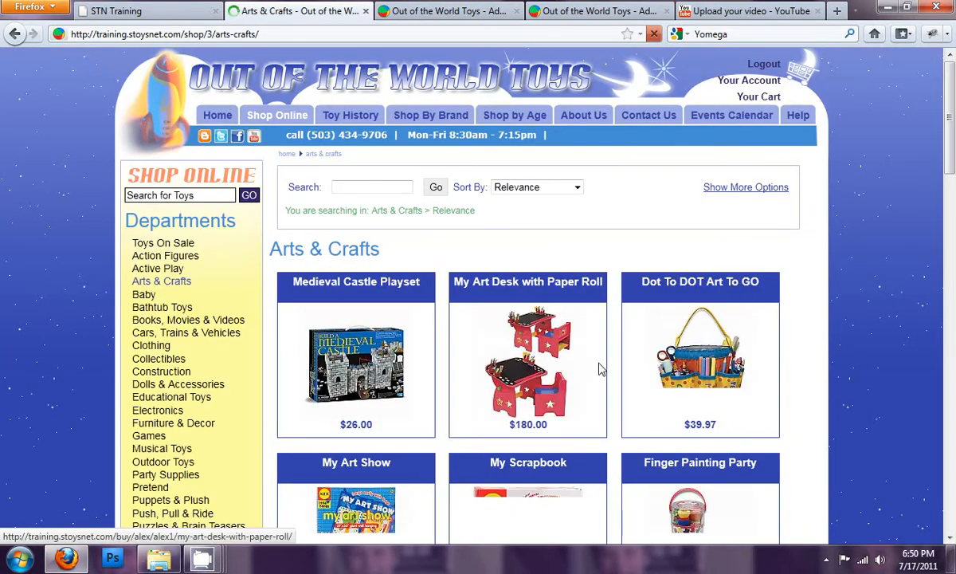
{"action": "left_click", "coordinate": [546, 375]}
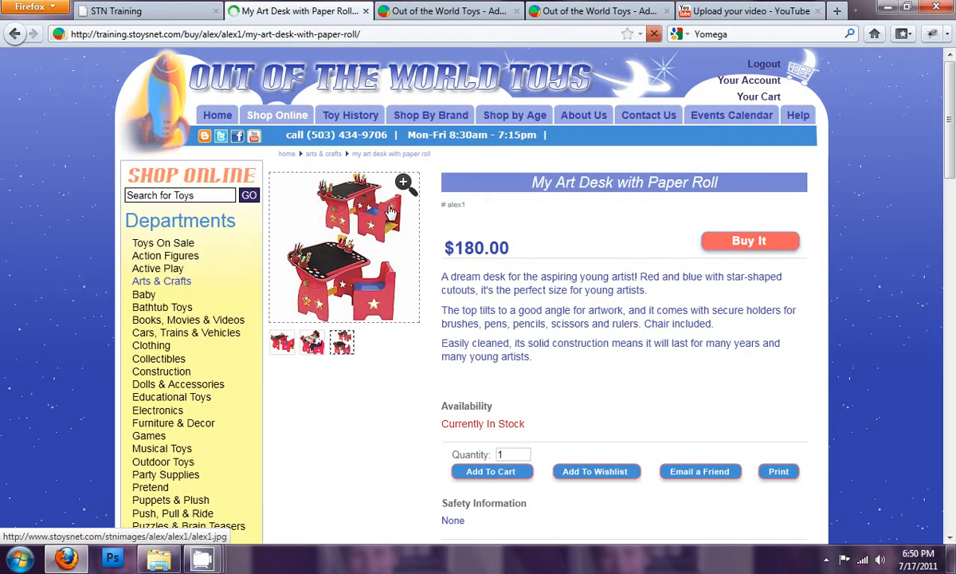
{"action": "left_click", "coordinate": [391, 211]}
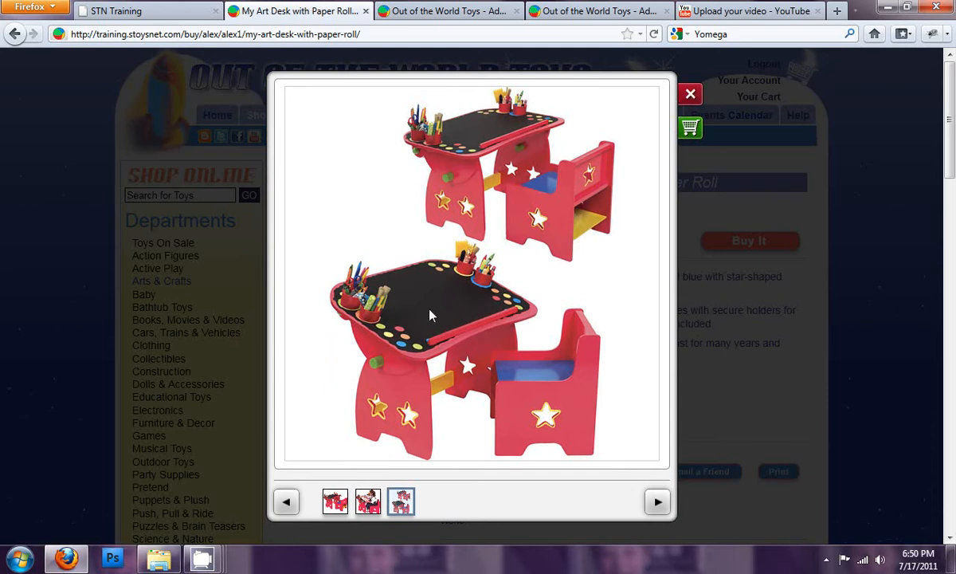
{"action": "left_click", "coordinate": [690, 94]}
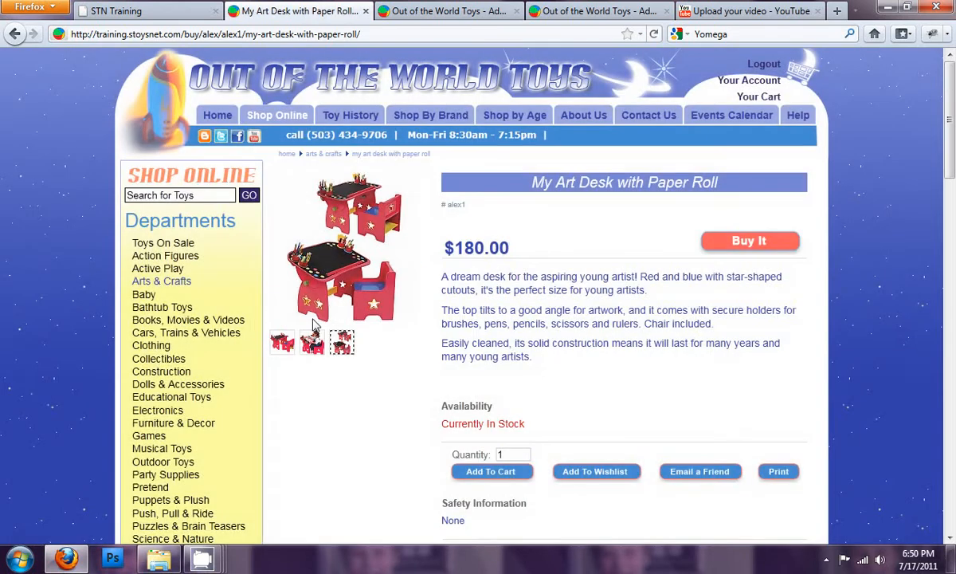
- Compare the mid-sized image settings with the storefront's product page and examine the "no image" image path
{"action": "left_click", "coordinate": [472, 14]}
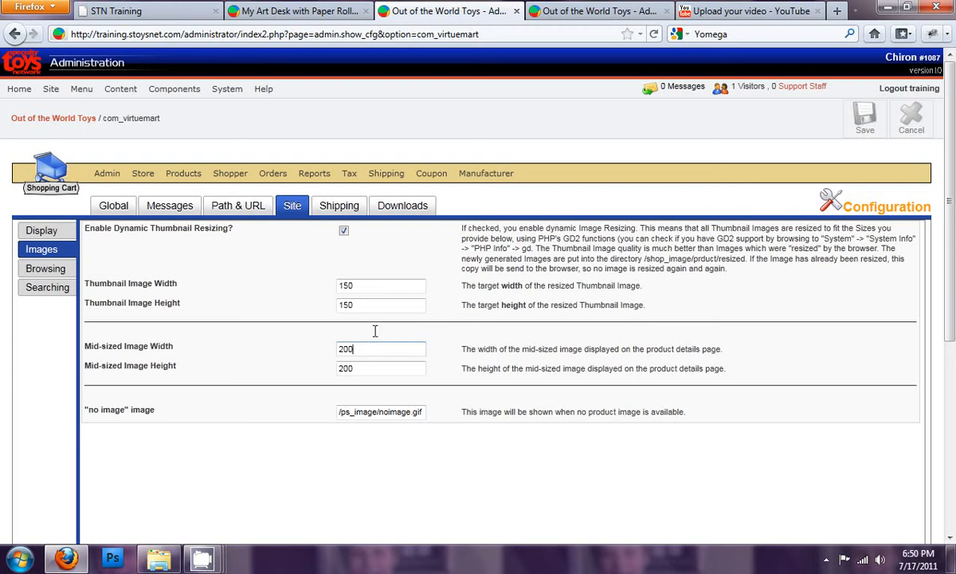
{"action": "left_click", "coordinate": [293, 13]}
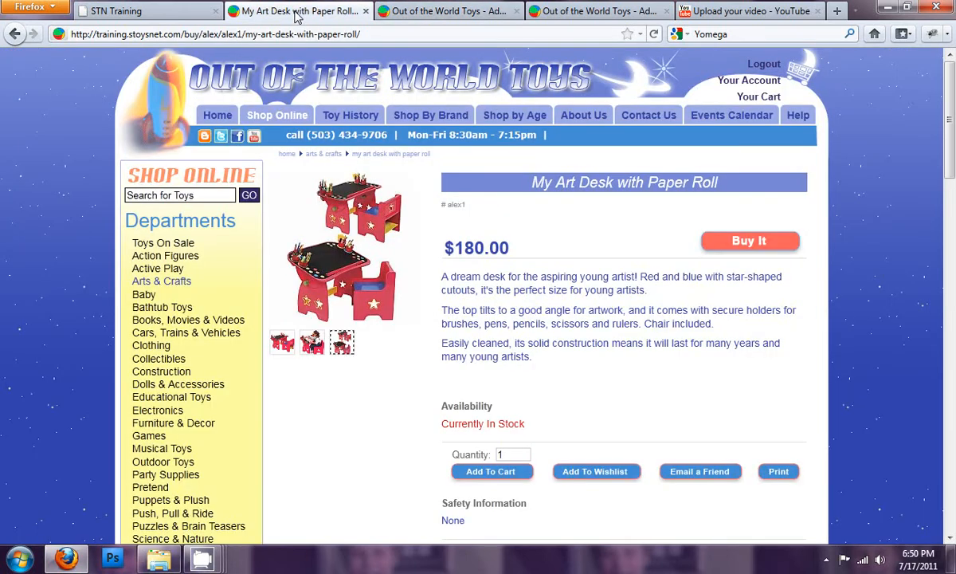
{"action": "left_click", "coordinate": [424, 13]}
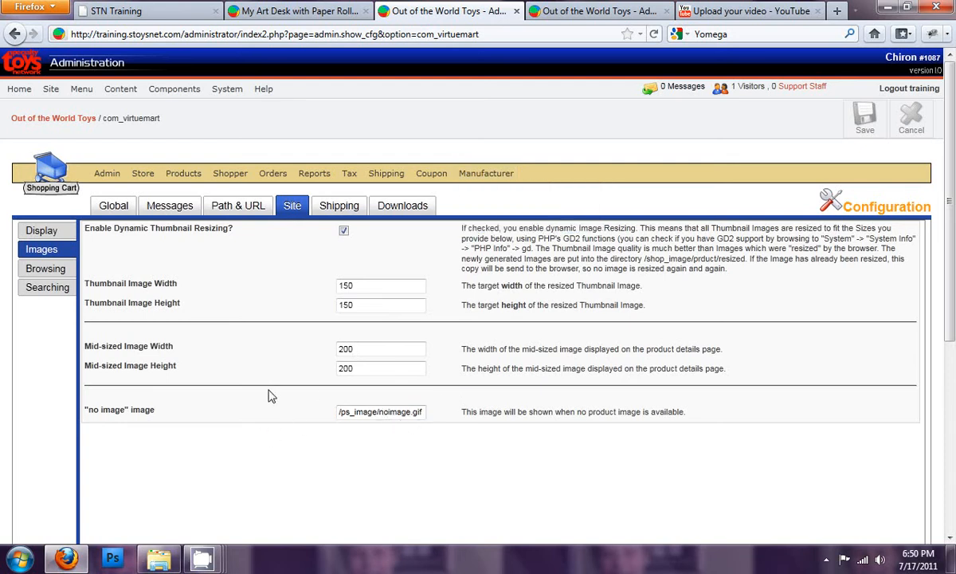
{"action": "double_click", "coordinate": [381, 412]}
{"action": "left_click", "coordinate": [439, 410]}
- Set the Product Browsing Sort Order to Name in the Site browsing settings and save the configuration
{"action": "left_click", "coordinate": [62, 273]}
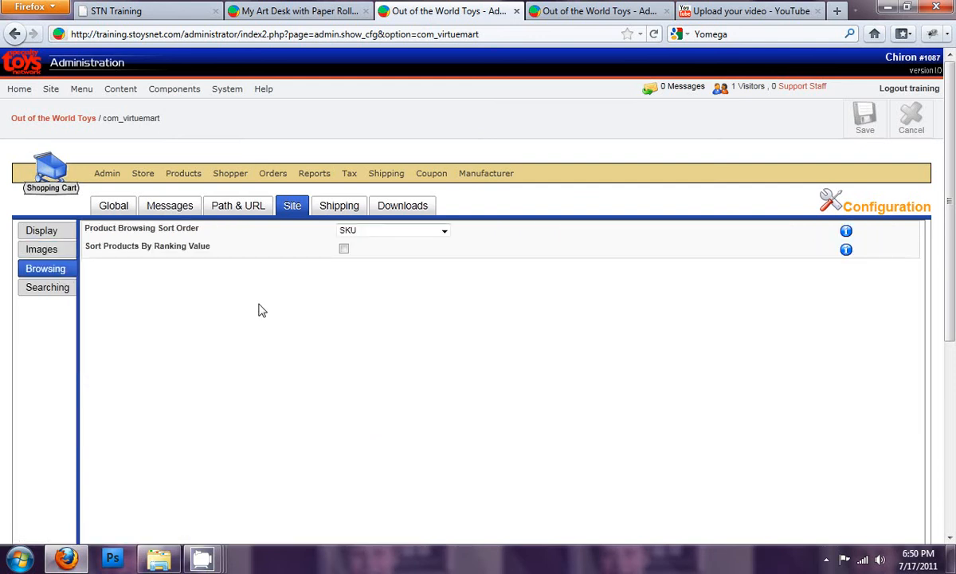
{"action": "left_click", "coordinate": [445, 232]}
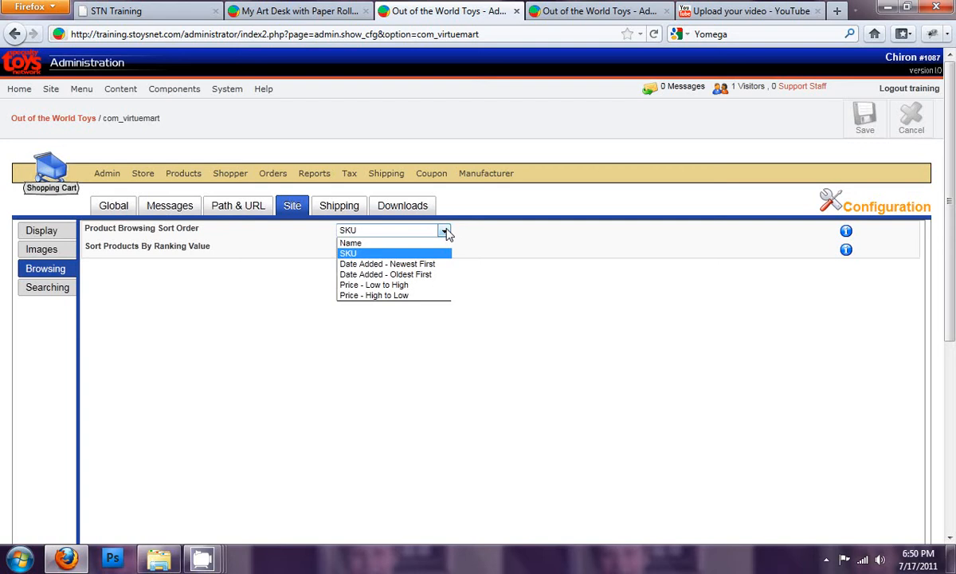
{"action": "left_click", "coordinate": [411, 244]}
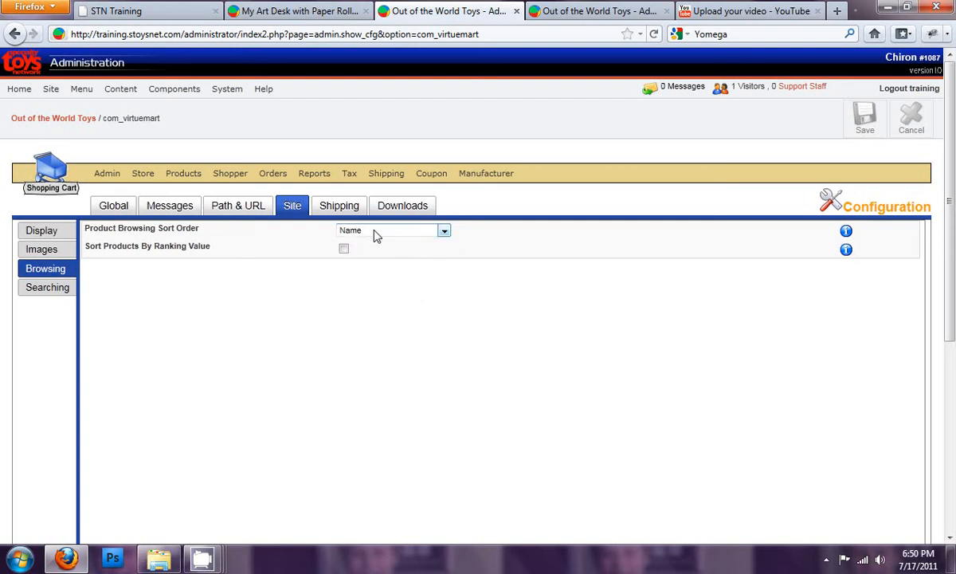
{"action": "left_click", "coordinate": [868, 116]}
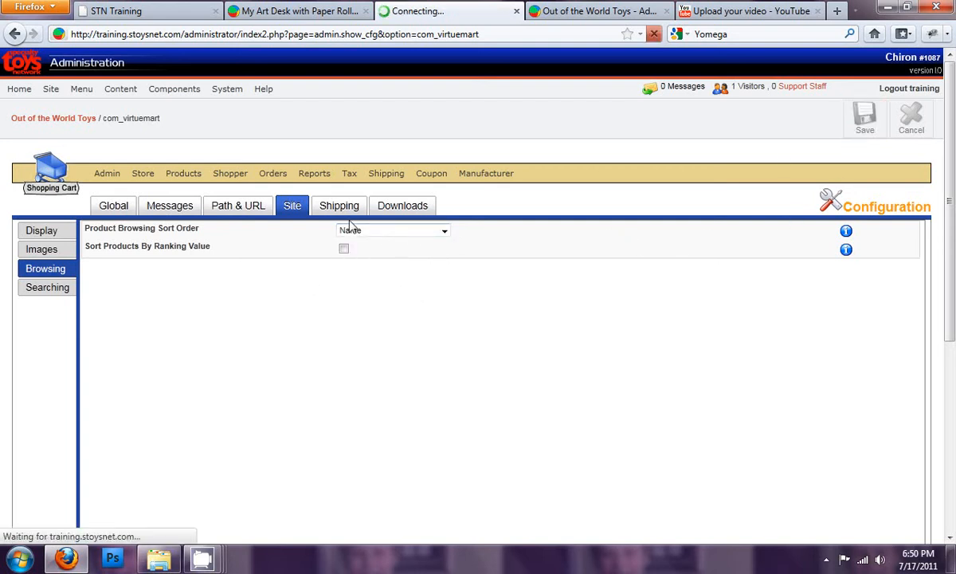
- Check the product order and the Sort By options on the storefront's Arts & Crafts page
{"action": "left_click", "coordinate": [322, 13]}
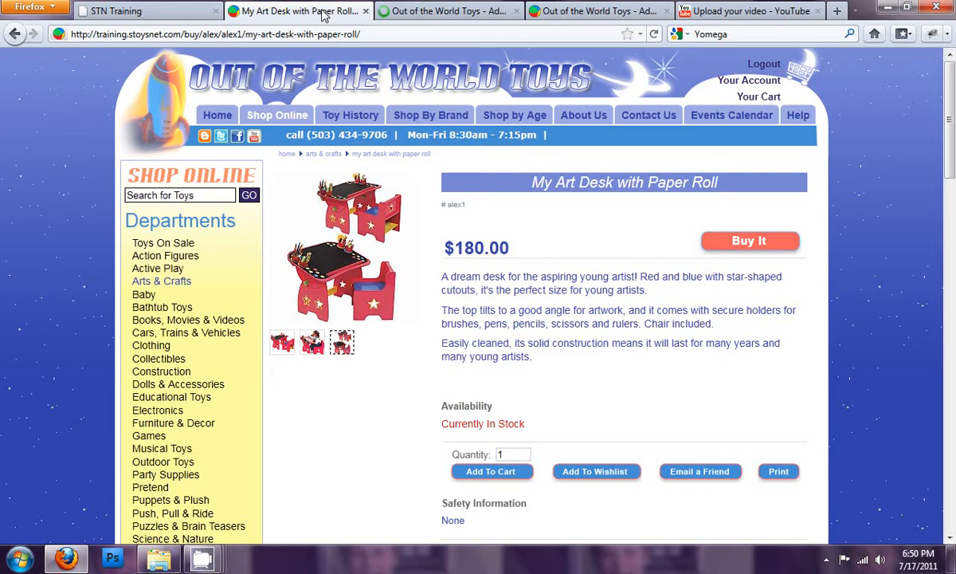
{"action": "left_click", "coordinate": [173, 285]}
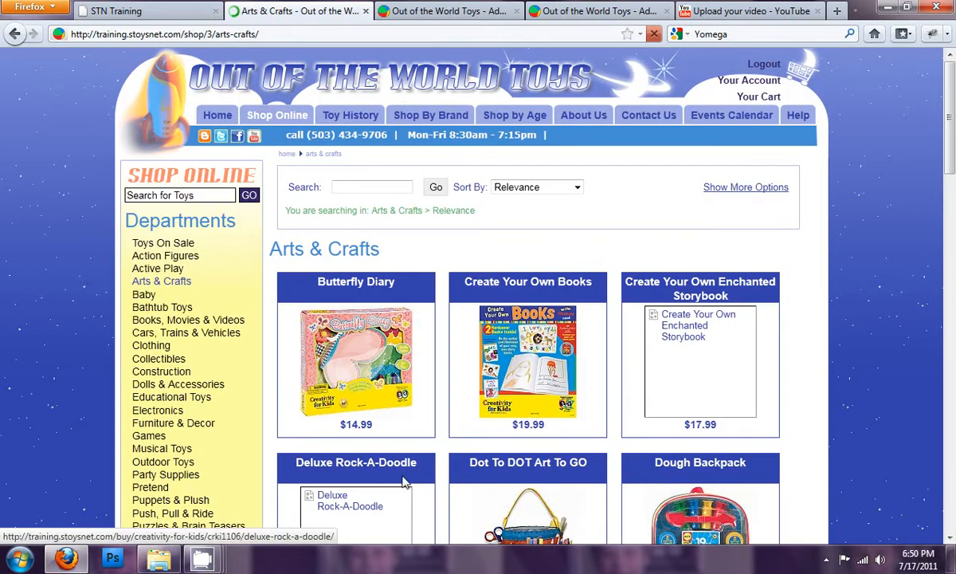
{"action": "scroll", "coordinate": [404, 482], "scroll_direction": "down", "scroll_amount": 5}
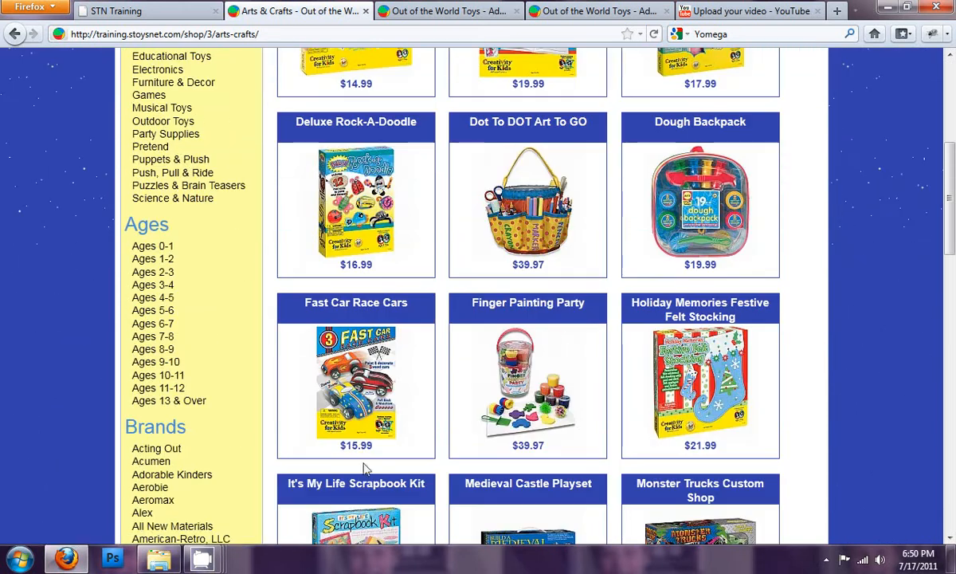
{"action": "scroll", "coordinate": [622, 440], "scroll_direction": "up", "scroll_amount": 5}
{"action": "left_click", "coordinate": [576, 187]}
{"action": "left_click", "coordinate": [576, 187]}
{"action": "mouse_move", "coordinate": [600, 116]}
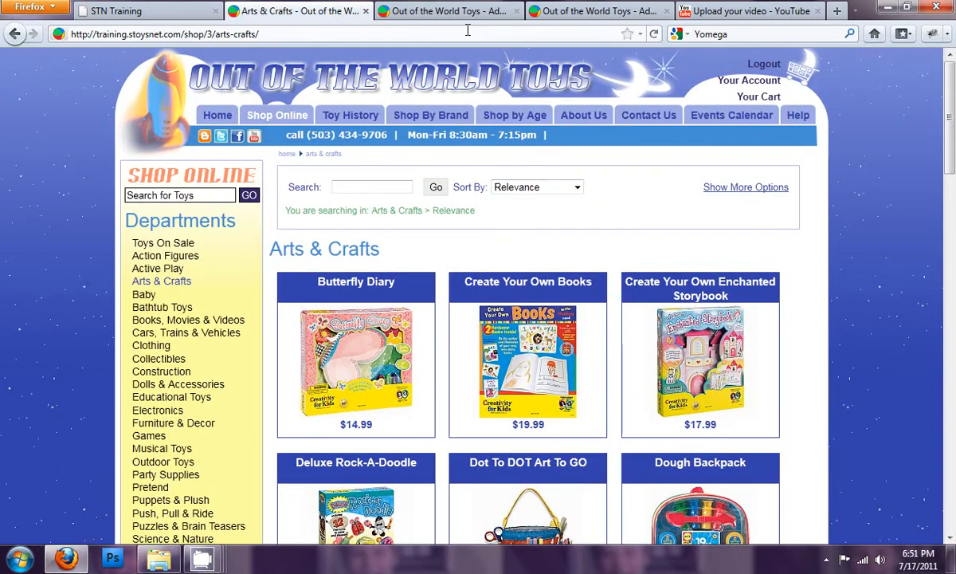
- Enable Sort Products By Ranking Value in the Site browsing settings, keeping Name as the sort order
{"action": "left_click", "coordinate": [435, 11]}
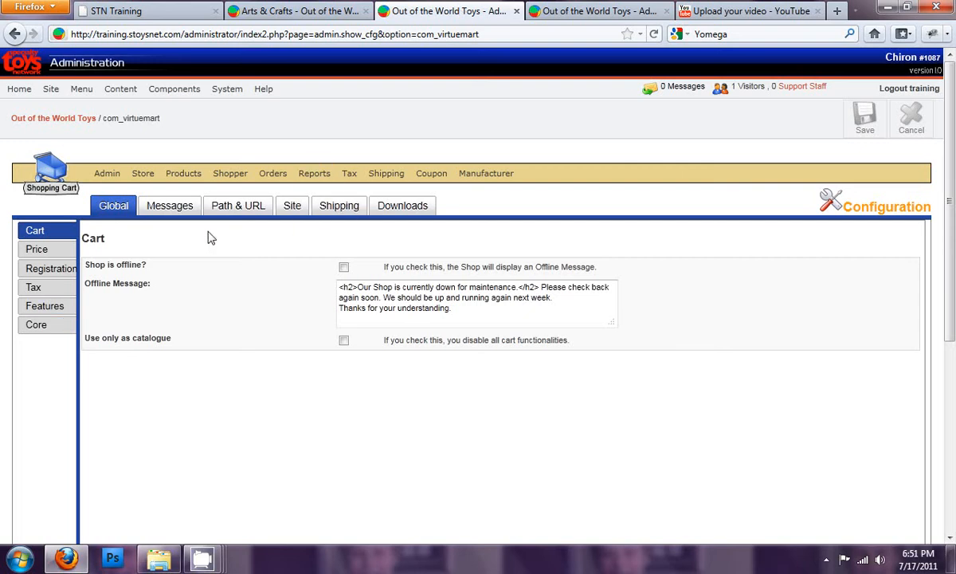
{"action": "left_click", "coordinate": [293, 208]}
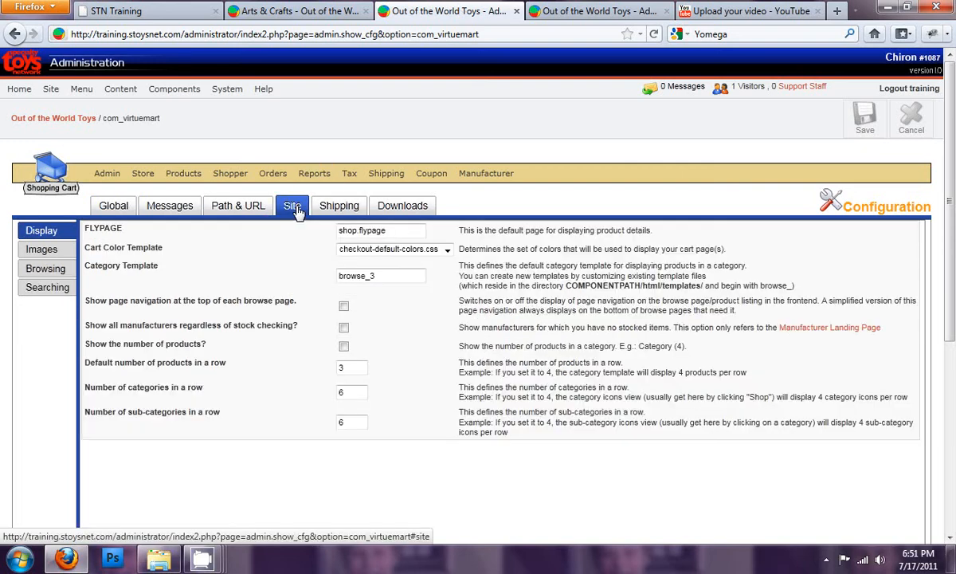
{"action": "left_click", "coordinate": [34, 268]}
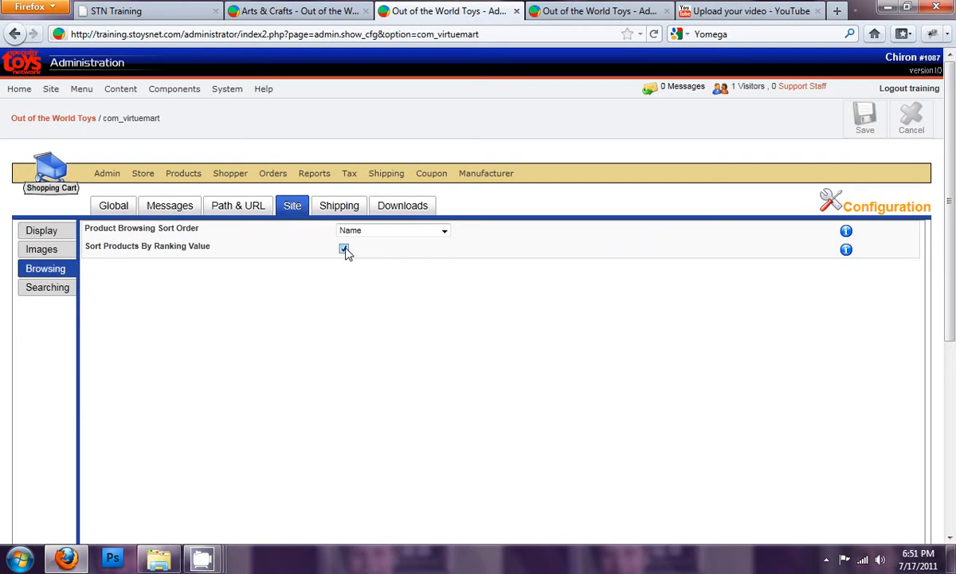
{"action": "left_click", "coordinate": [397, 233]}
{"action": "left_click", "coordinate": [398, 233]}
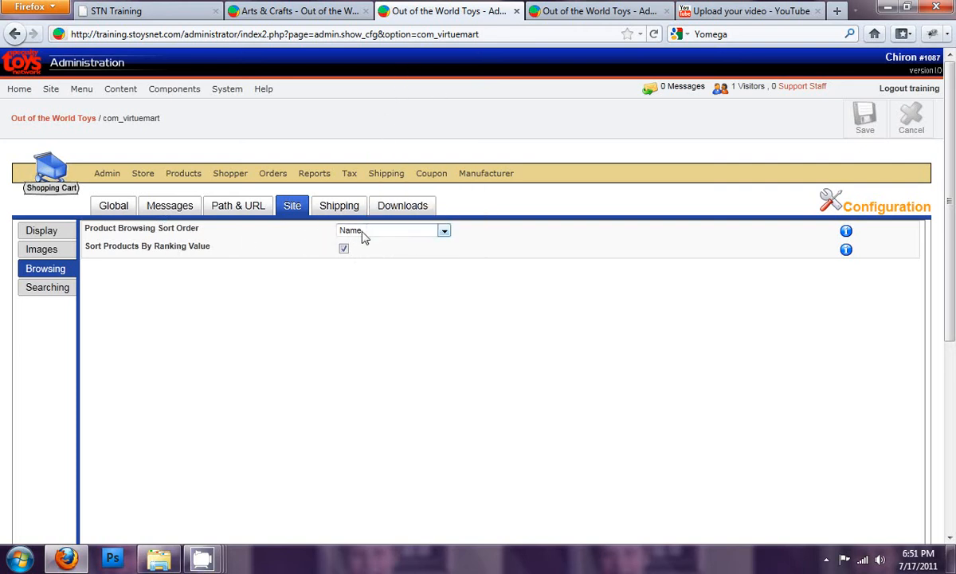
- Set the Fireball Black Cap's Search Ranking to 1000, save the product and check the storefront's Active Play page
{"action": "left_click", "coordinate": [309, 15]}
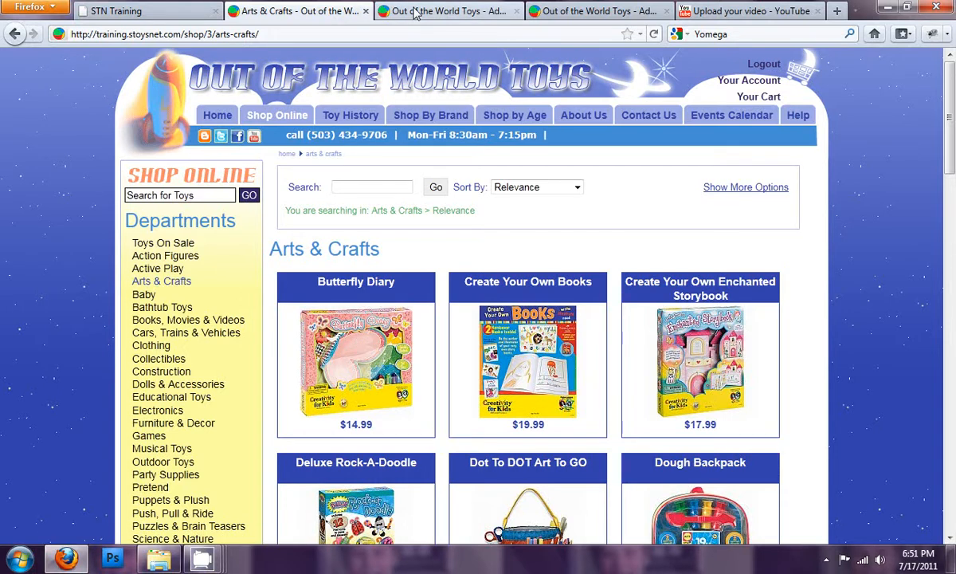
{"action": "left_click", "coordinate": [542, 11]}
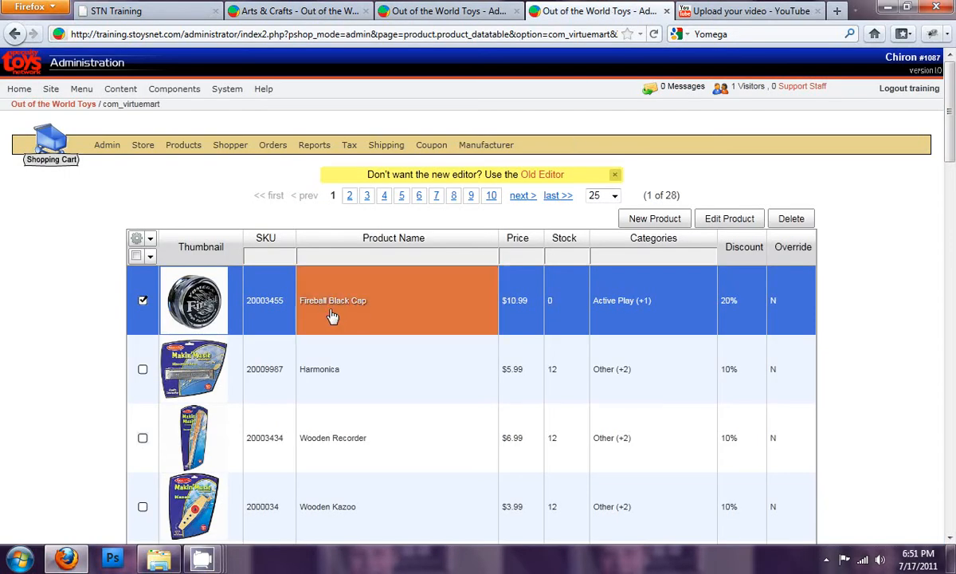
{"action": "right_click", "coordinate": [195, 301]}
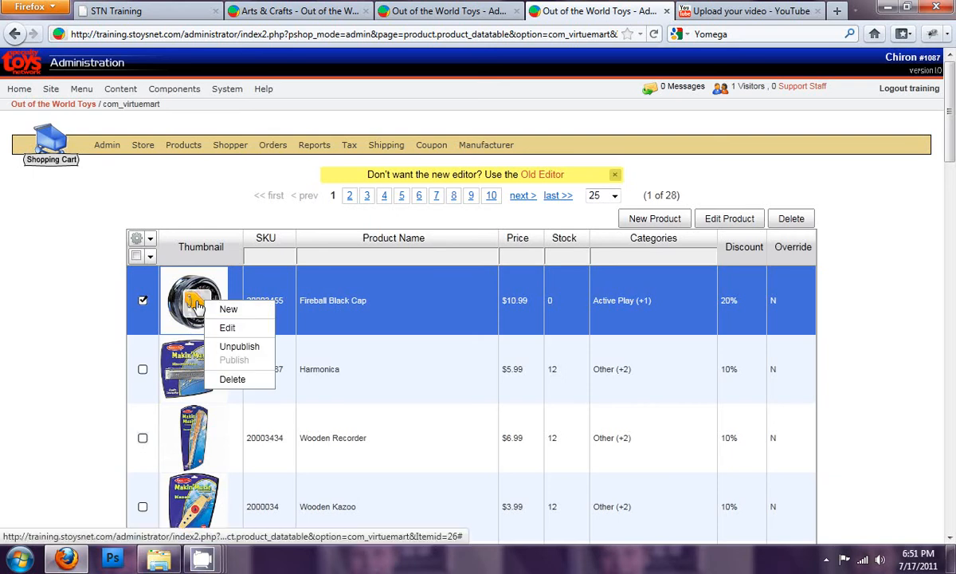
{"action": "left_click", "coordinate": [229, 328]}
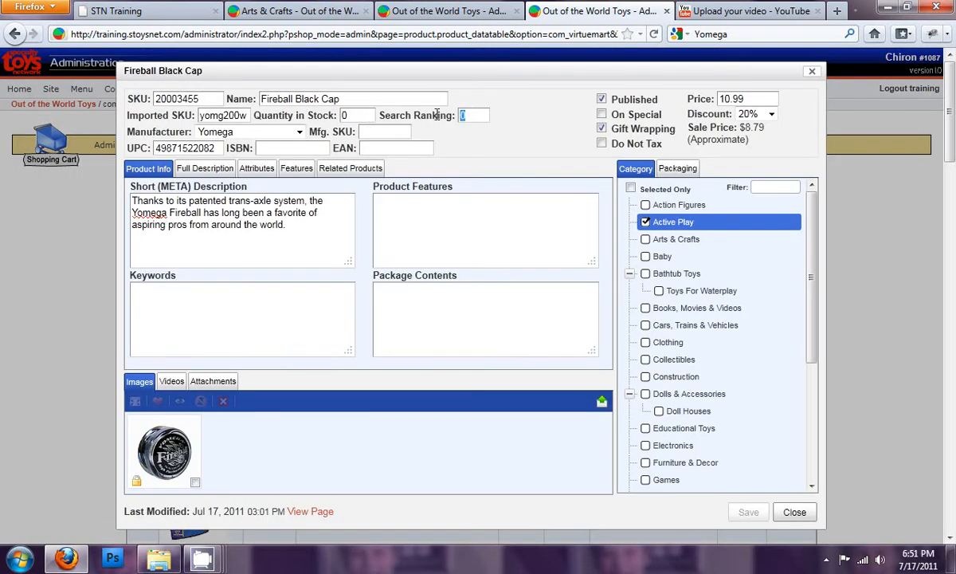
{"action": "type", "text": "1000"}
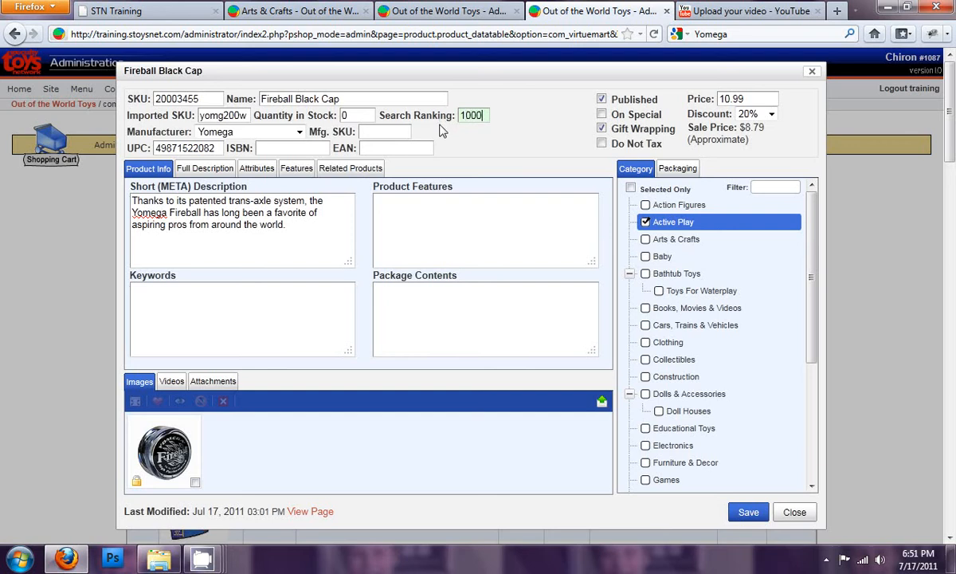
{"action": "left_click", "coordinate": [763, 511]}
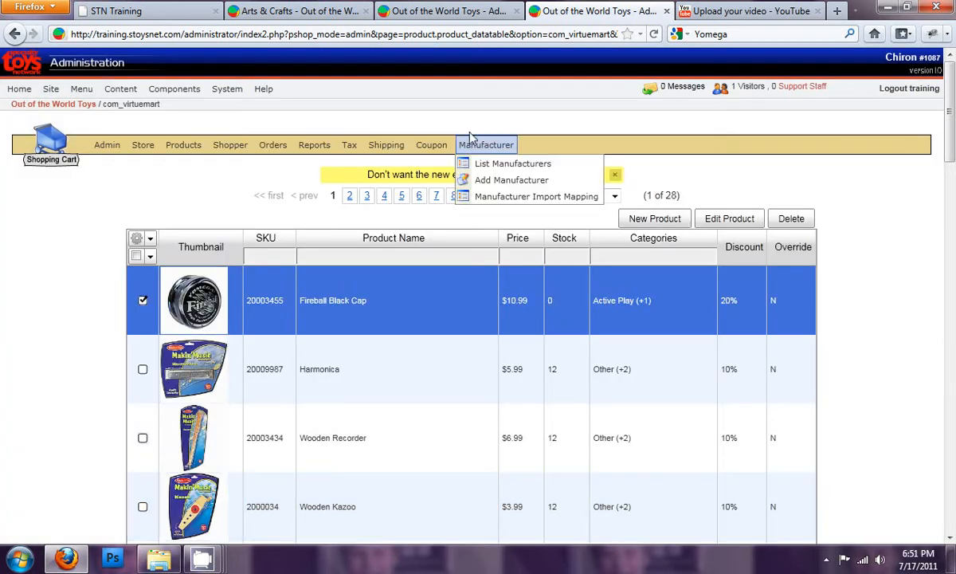
{"action": "left_click", "coordinate": [334, 16]}
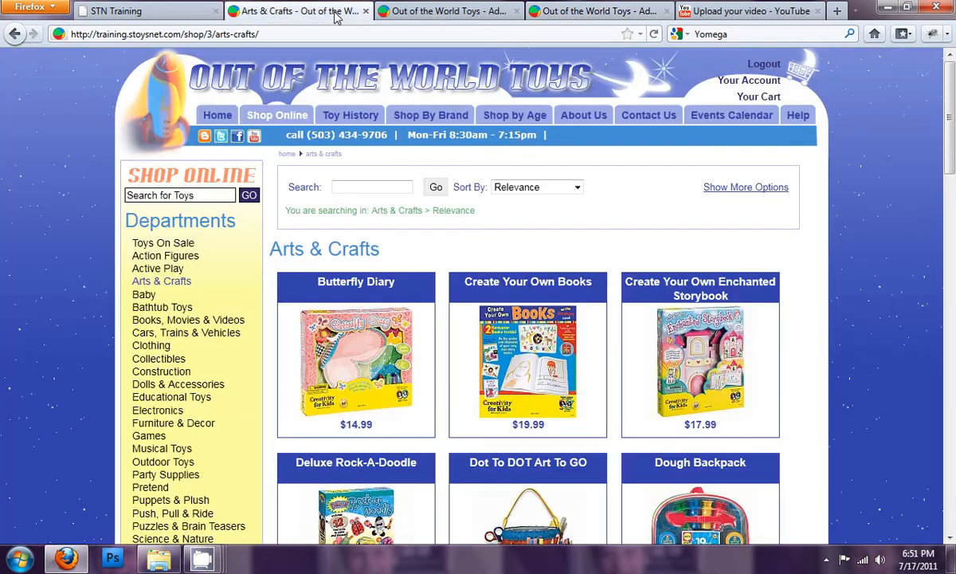
{"action": "left_click", "coordinate": [163, 268]}
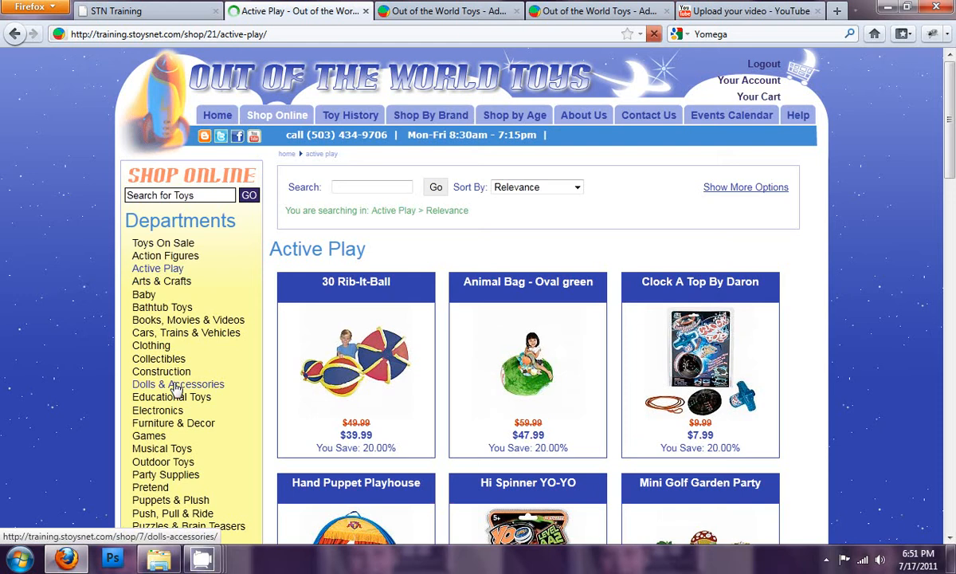
- Set the Product Browsing Sort Order to SKU in the Site browsing settings and save the configuration
{"action": "left_click", "coordinate": [448, 13]}
{"action": "left_click", "coordinate": [378, 233]}
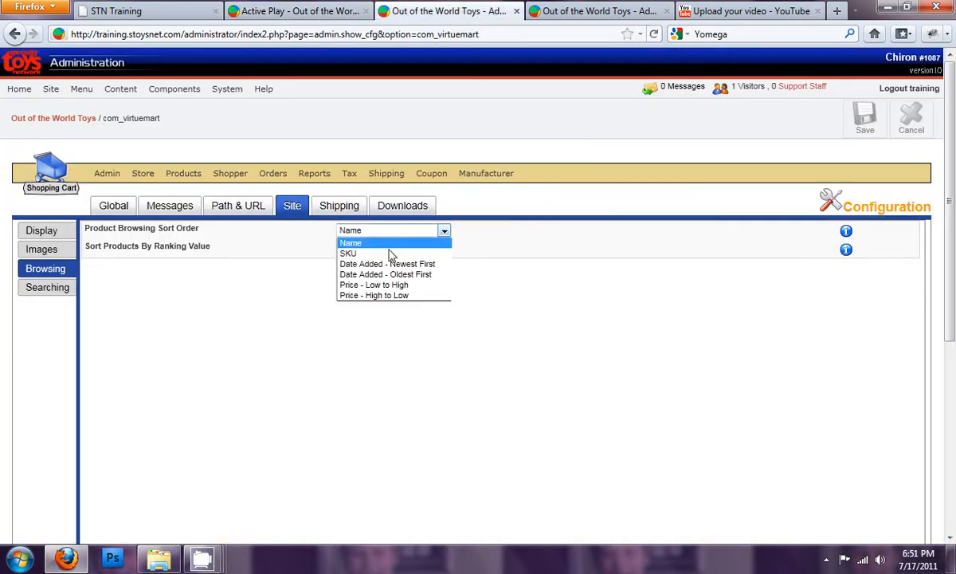
{"action": "left_click", "coordinate": [388, 252]}
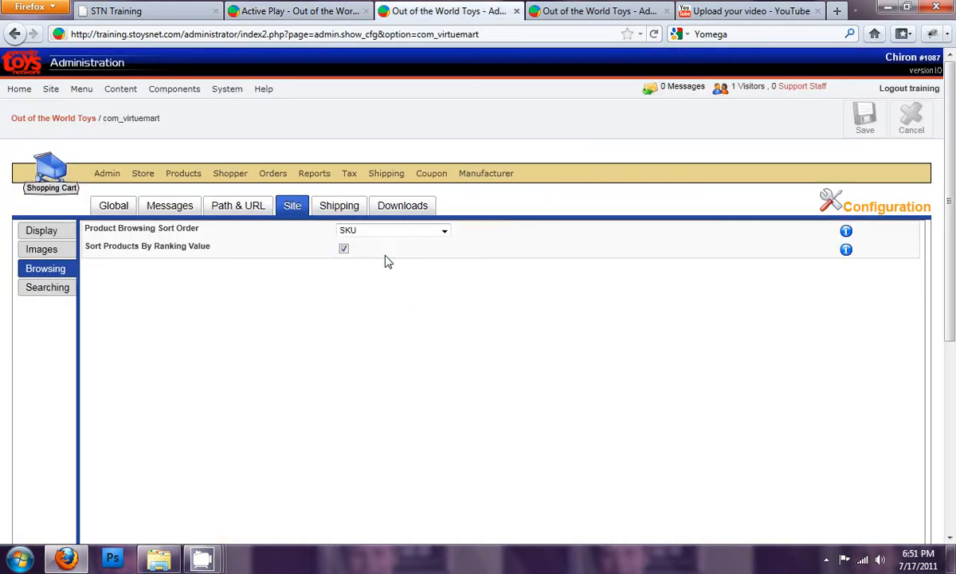
{"action": "left_click", "coordinate": [36, 288]}
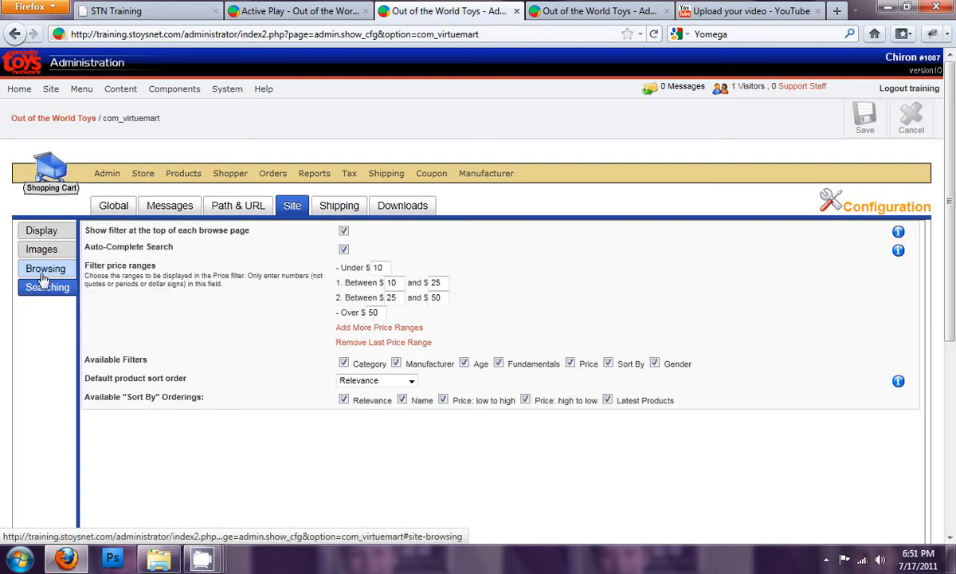
{"action": "left_click", "coordinate": [374, 382]}
{"action": "left_click", "coordinate": [343, 394]}
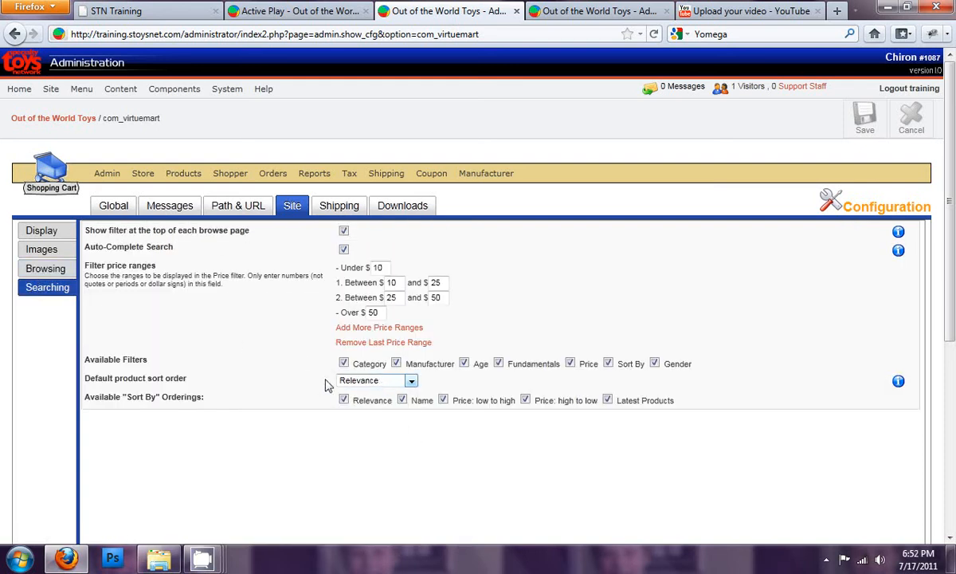
{"action": "left_click", "coordinate": [45, 268]}
{"action": "left_click", "coordinate": [863, 116]}
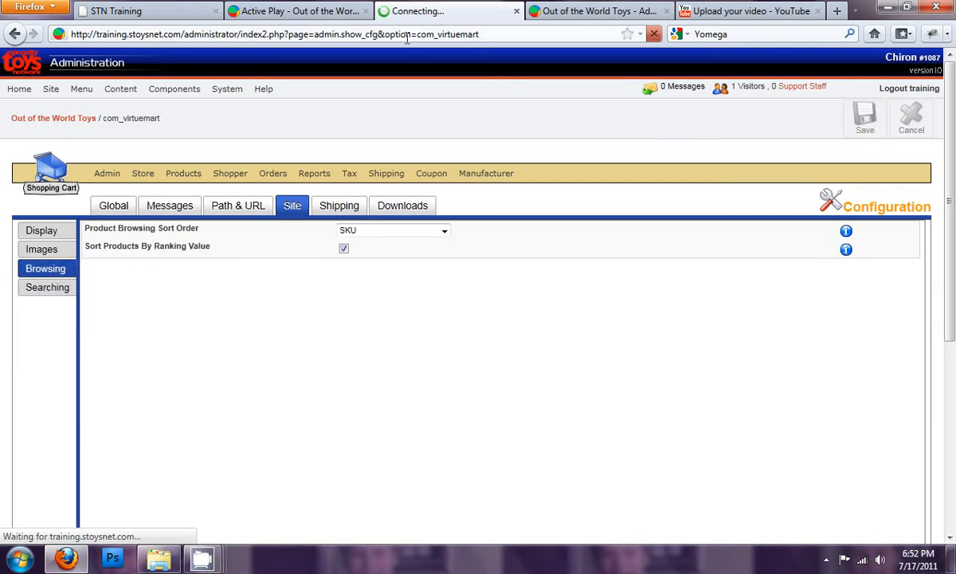
- Reload the storefront's Active Play department and examine its product order and listed products
{"action": "left_click", "coordinate": [303, 11]}
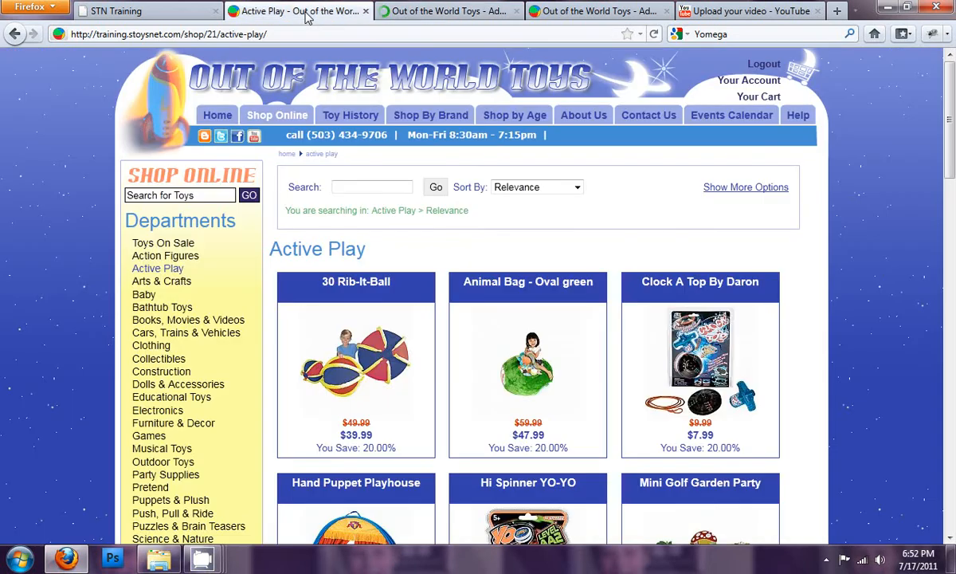
{"action": "left_click", "coordinate": [177, 270]}
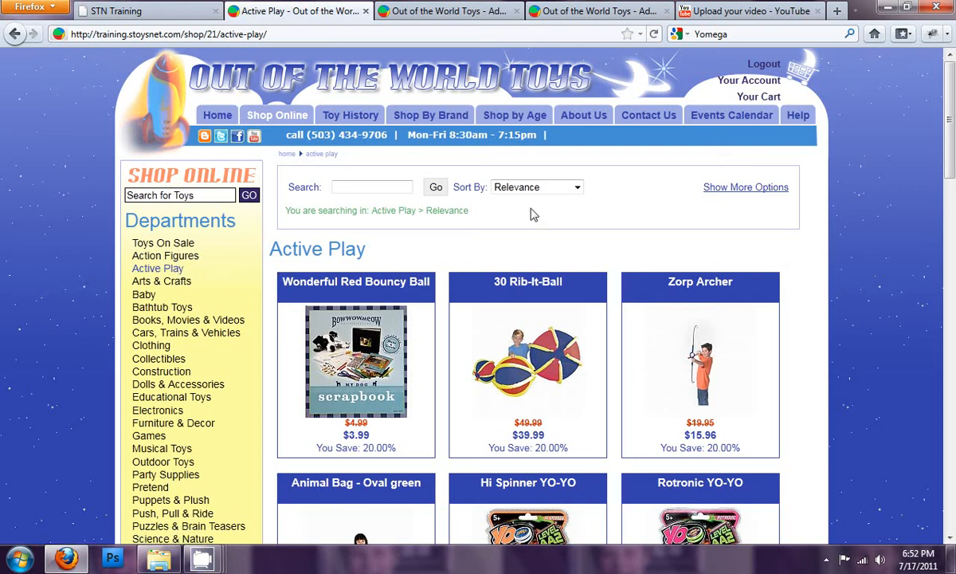
{"action": "left_click", "coordinate": [547, 188]}
{"action": "left_click", "coordinate": [637, 183]}
{"action": "key", "text": "F5"}
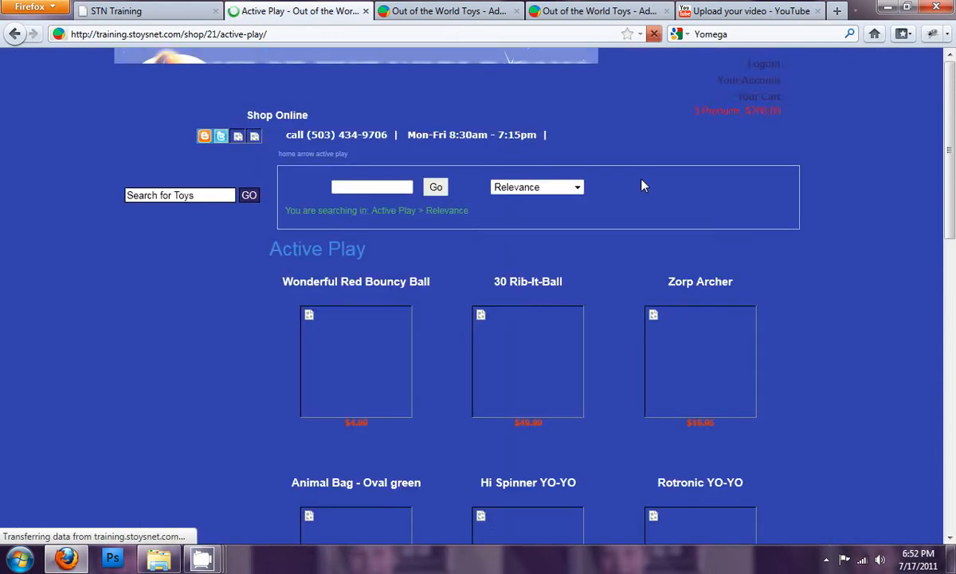
{"action": "scroll", "coordinate": [649, 191], "scroll_direction": "down", "scroll_amount": 10}
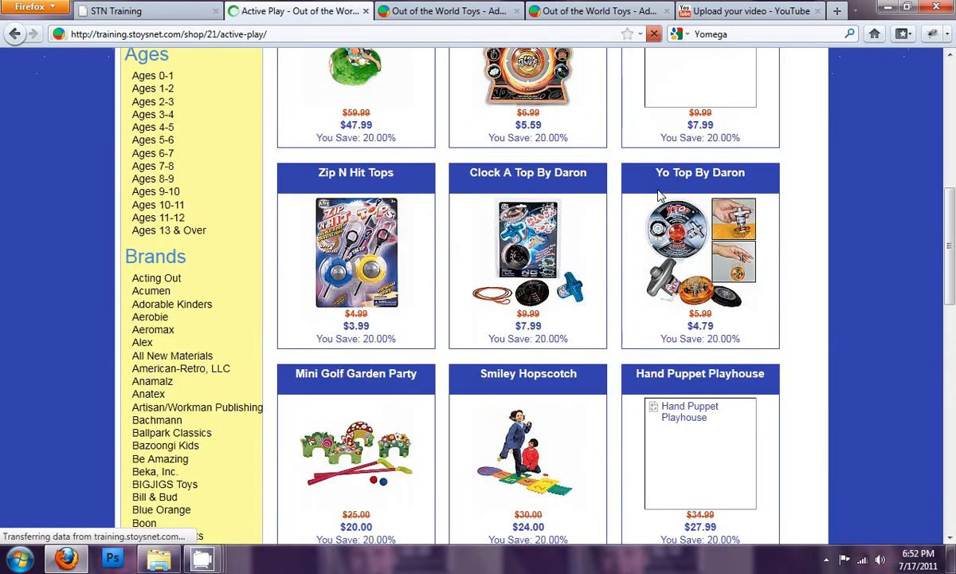
{"action": "scroll", "coordinate": [706, 218], "scroll_direction": "down", "scroll_amount": 10}
{"action": "scroll", "coordinate": [707, 220], "scroll_direction": "up", "scroll_amount": 20}
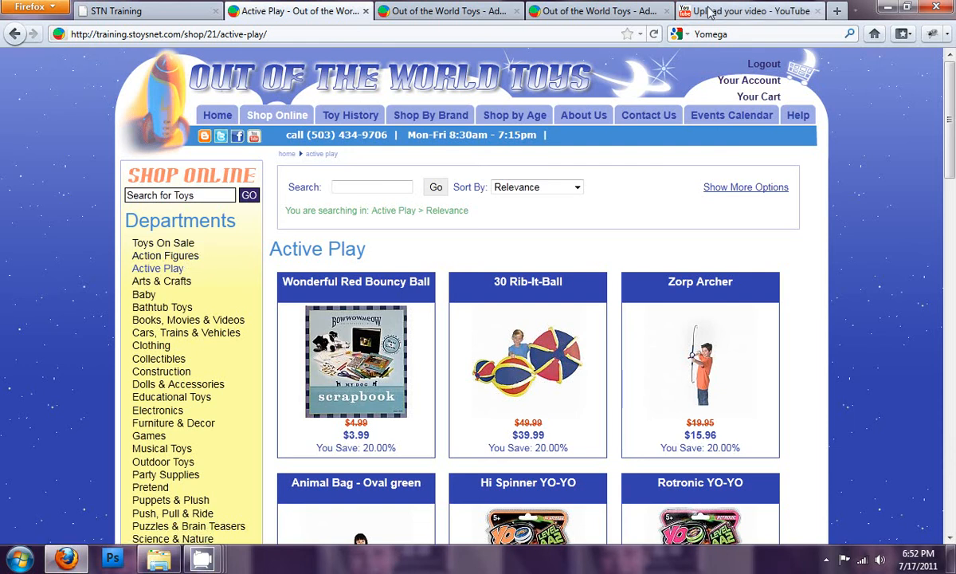
- Set the Fireball Black Cap's stock to 6 in the product list and save it
{"action": "left_click", "coordinate": [626, 14]}
{"action": "left_click", "coordinate": [564, 303]}
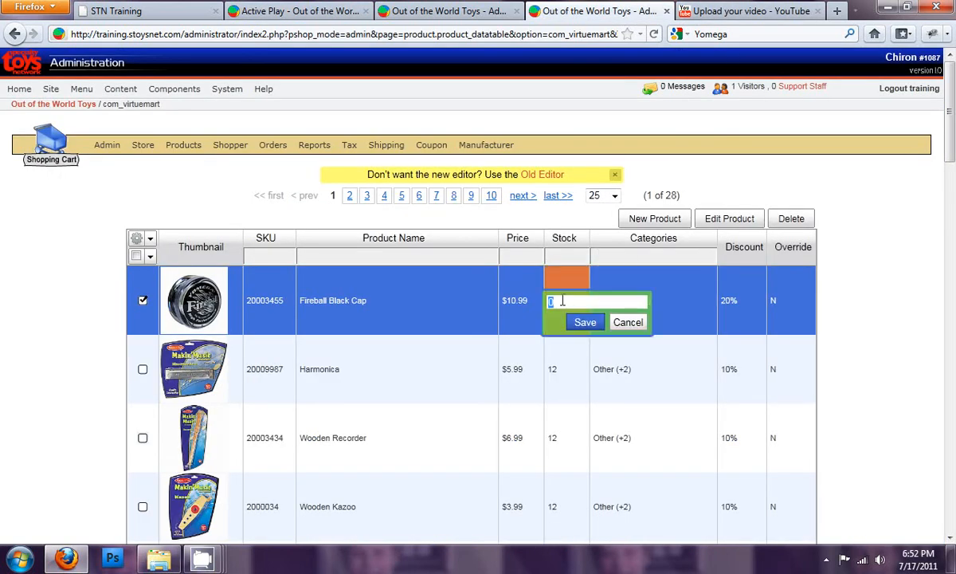
{"action": "type", "text": "6"}
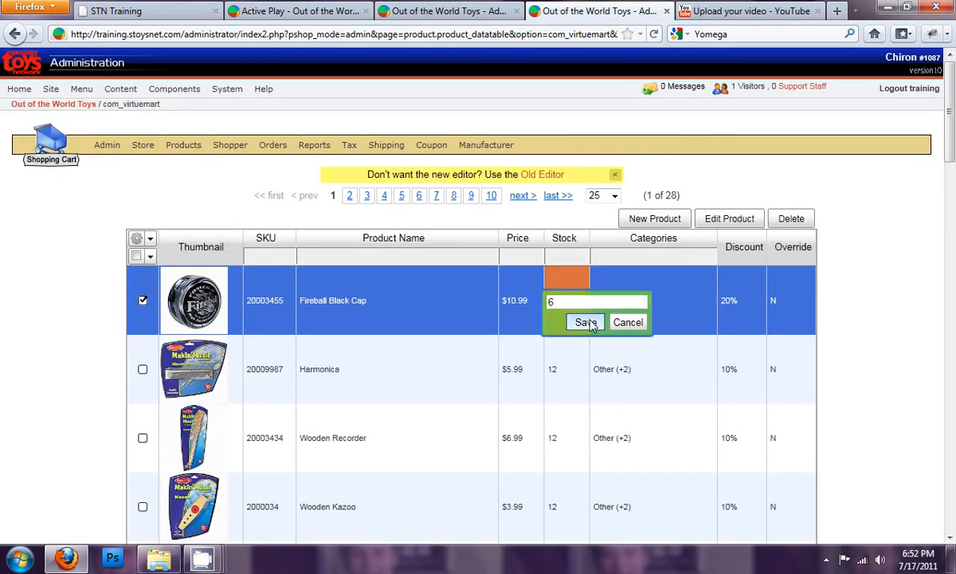
{"action": "left_click", "coordinate": [585, 322]}
- Reload the storefront's Active Play department to check the product order, and sort the products by Name
{"action": "left_click", "coordinate": [279, 12]}
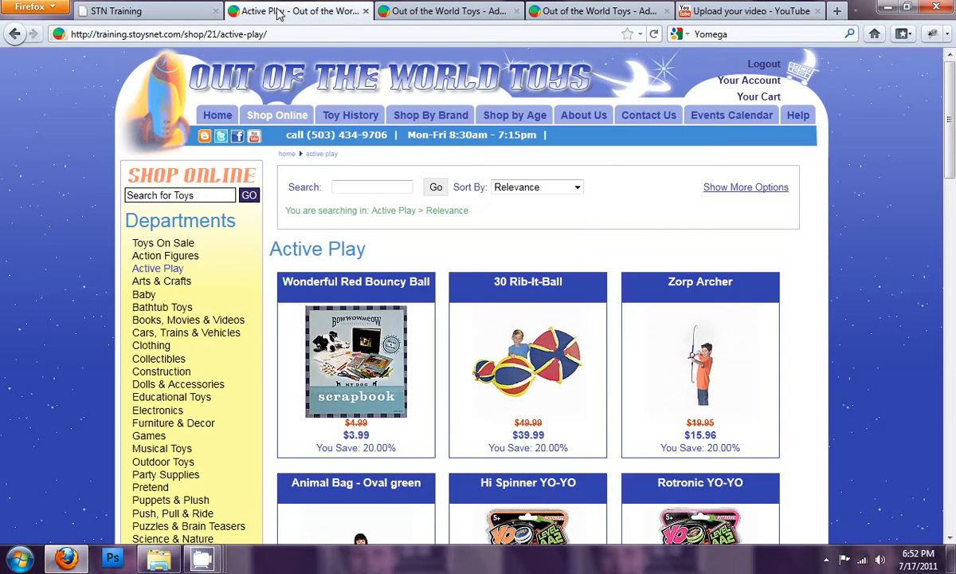
{"action": "left_click", "coordinate": [164, 271]}
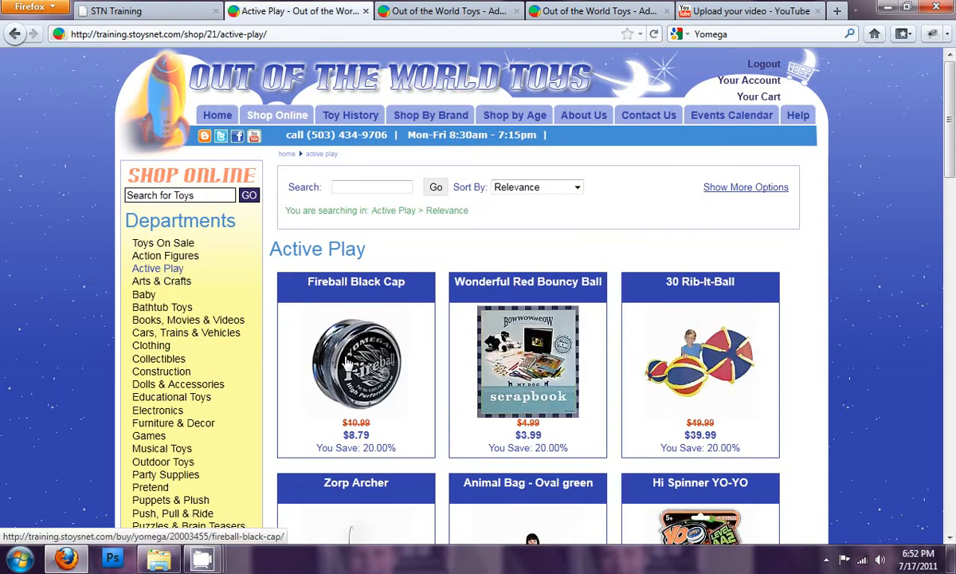
{"action": "left_click", "coordinate": [578, 189]}
{"action": "left_click", "coordinate": [514, 210]}
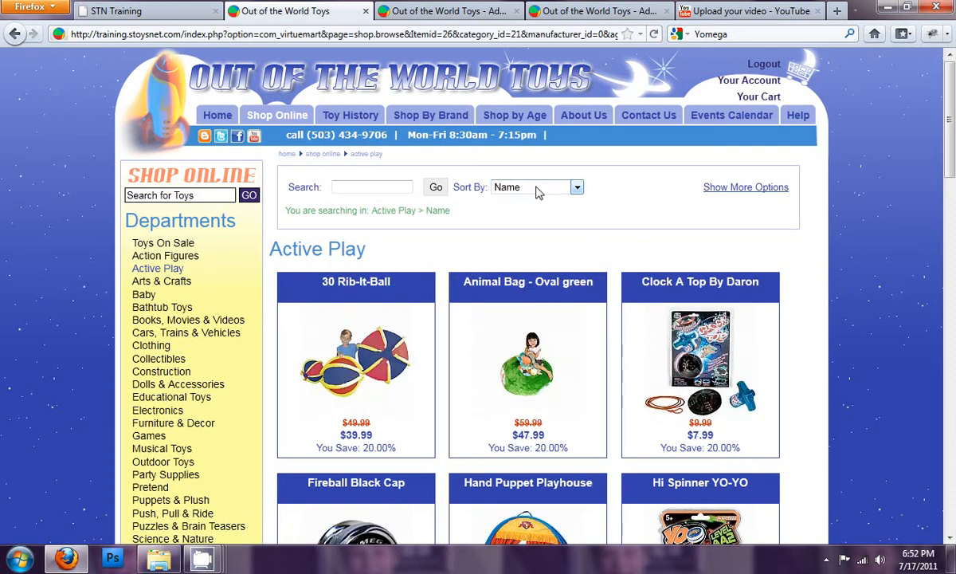
- Review the browsing sort order and ranking option, and the default product sort order in the Site searching settings
{"action": "left_click", "coordinate": [473, 18]}
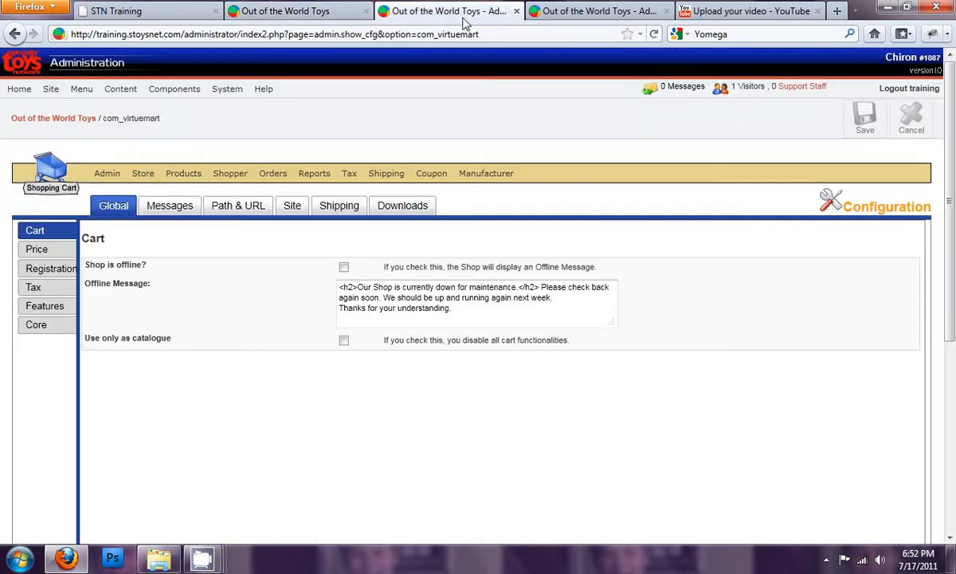
{"action": "left_click", "coordinate": [292, 206]}
{"action": "left_click", "coordinate": [61, 272]}
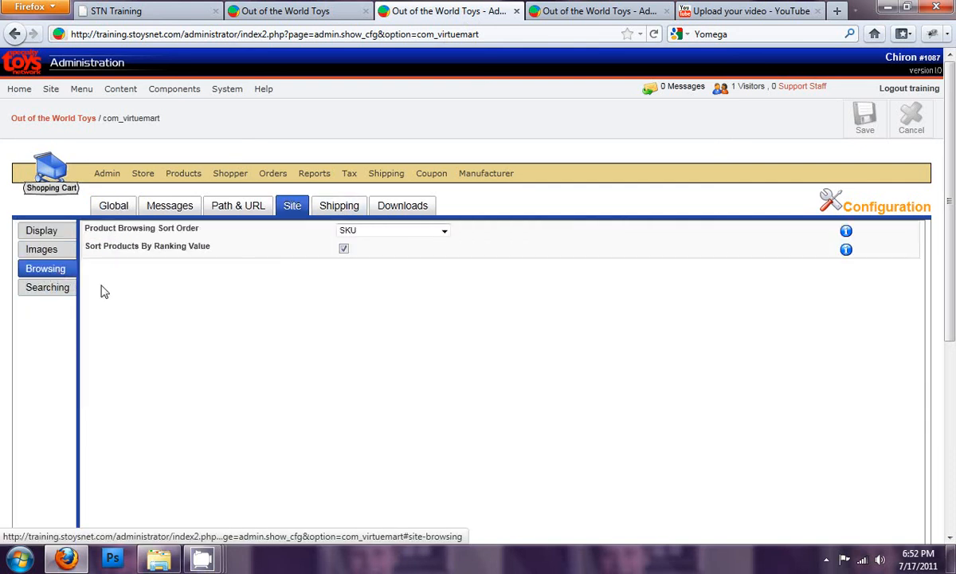
{"action": "left_click", "coordinate": [369, 229]}
{"action": "left_click", "coordinate": [373, 229]}
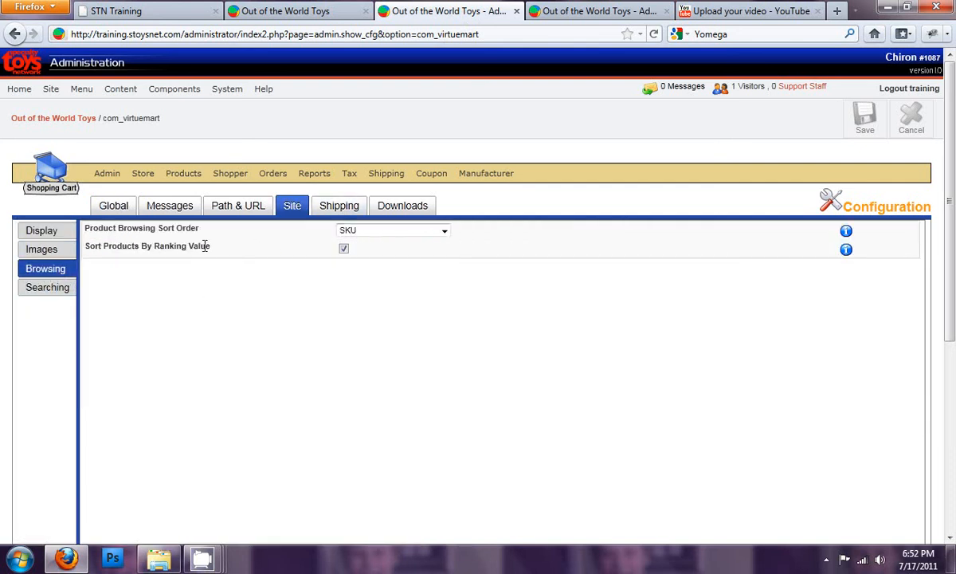
{"action": "left_click", "coordinate": [50, 288]}
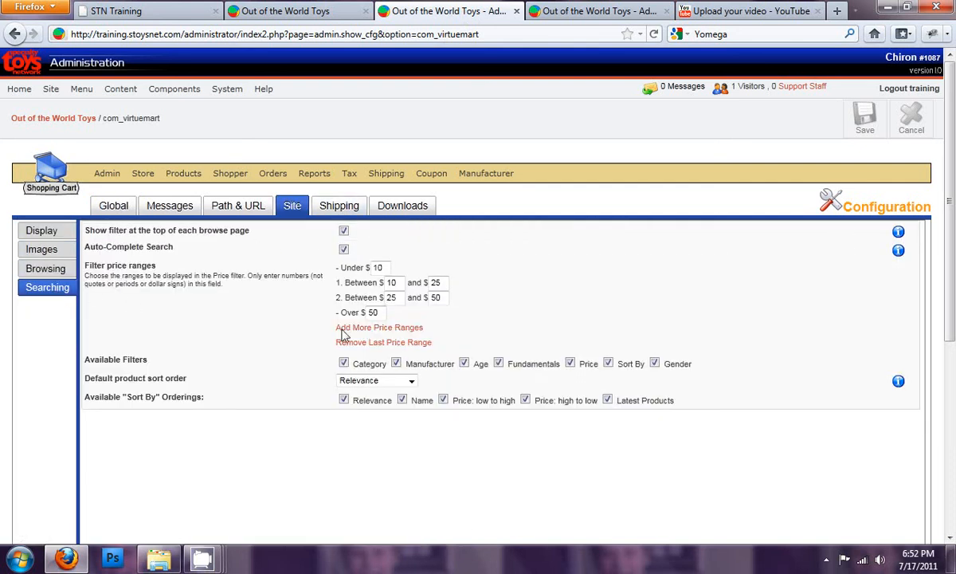
{"action": "left_click", "coordinate": [376, 381]}
{"action": "left_click", "coordinate": [378, 384]}
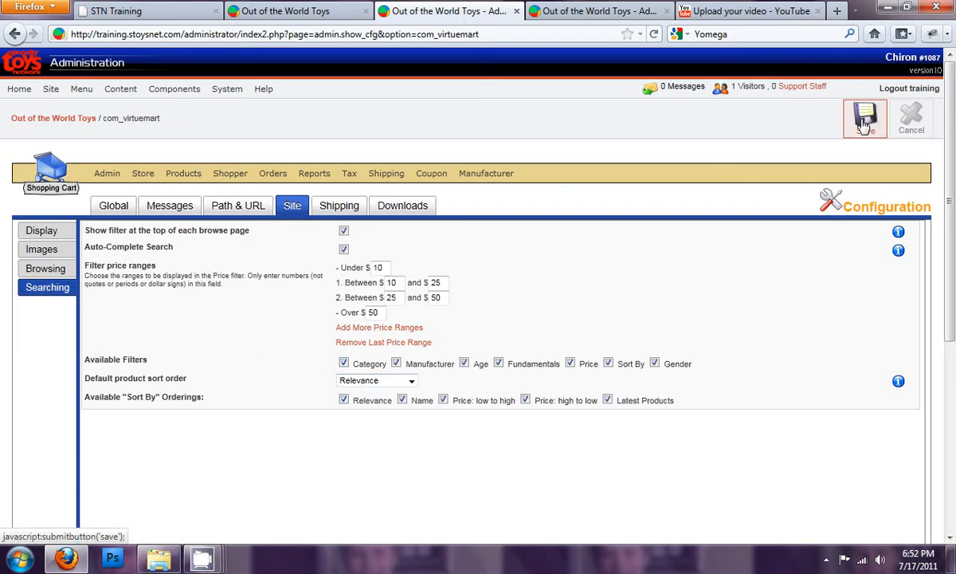
- Reopen the storefront's Active Play department to view its products in the default order
{"action": "left_click", "coordinate": [587, 12]}
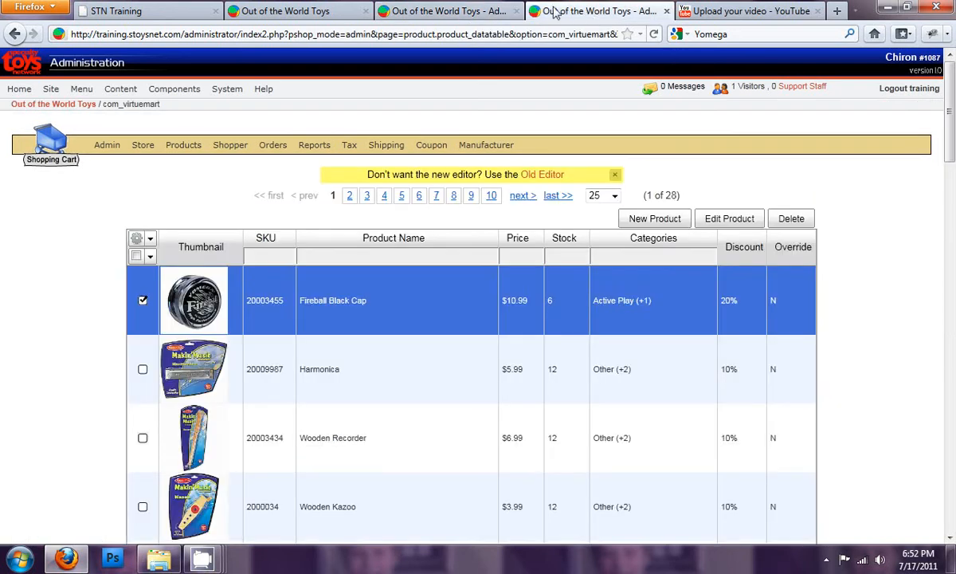
{"action": "left_click", "coordinate": [400, 12]}
{"action": "left_click", "coordinate": [338, 11]}
{"action": "mouse_move", "coordinate": [277, 115]}
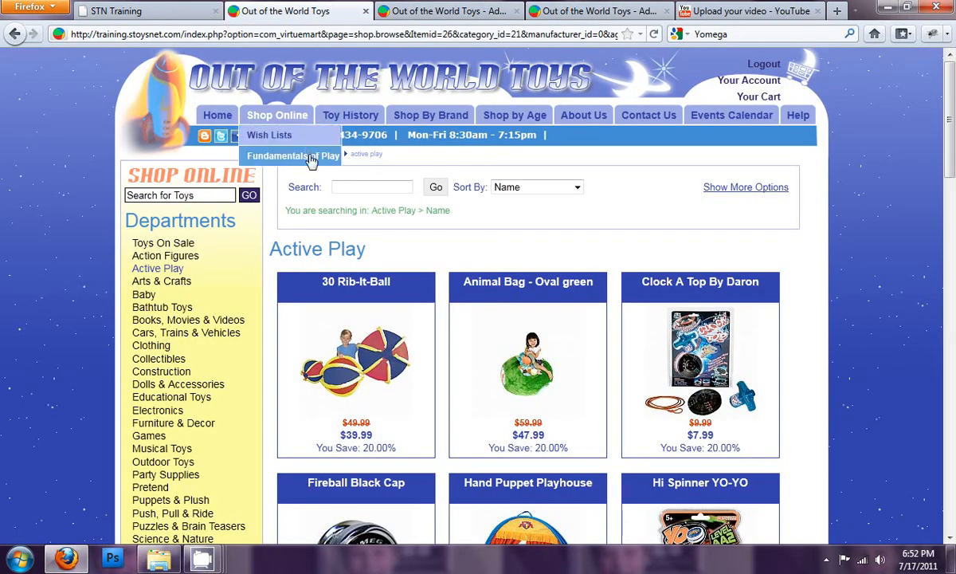
{"action": "left_click", "coordinate": [175, 271]}
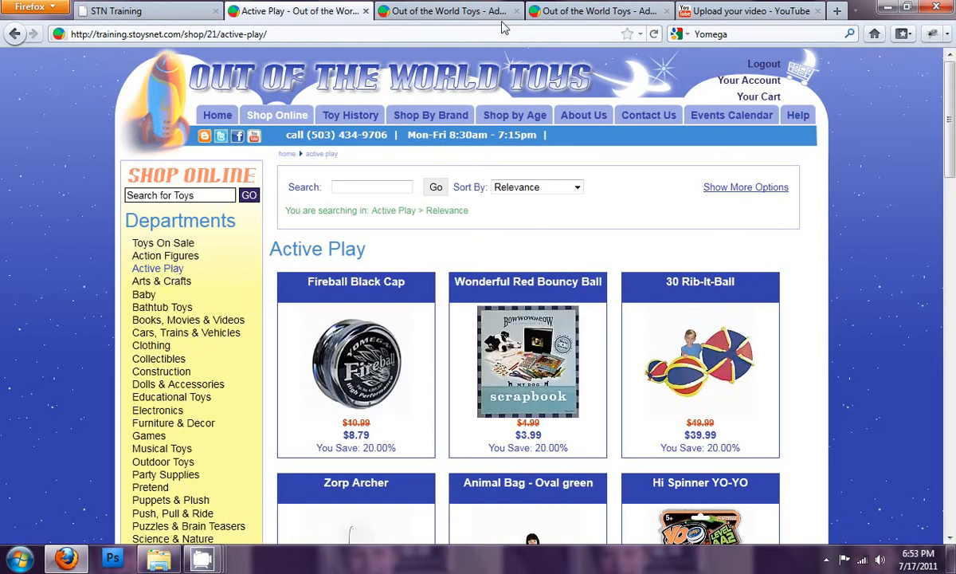
- Compare the Site browsing settings with the Site searching settings in the cart configuration
{"action": "left_click", "coordinate": [478, 11]}
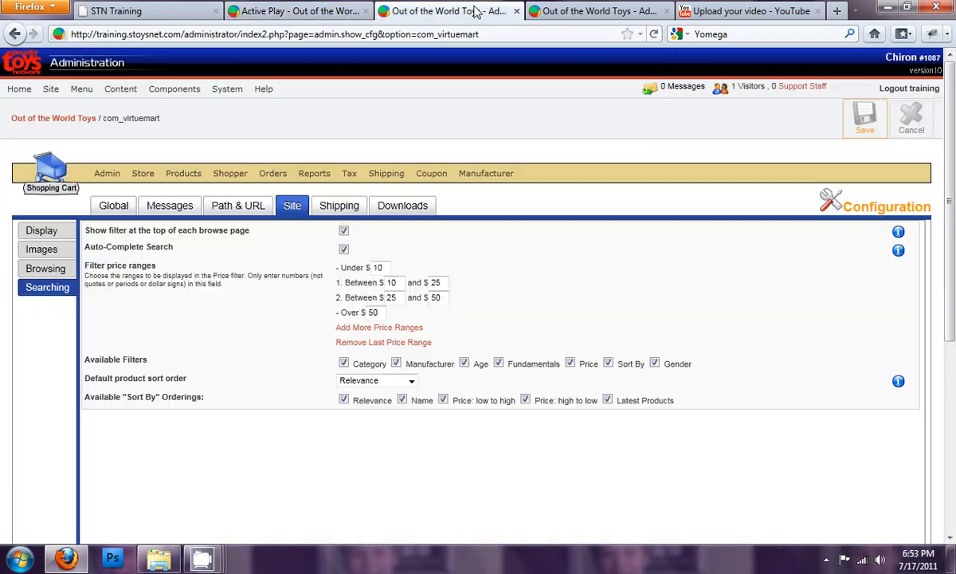
{"action": "left_click", "coordinate": [42, 268]}
{"action": "left_click", "coordinate": [54, 295]}
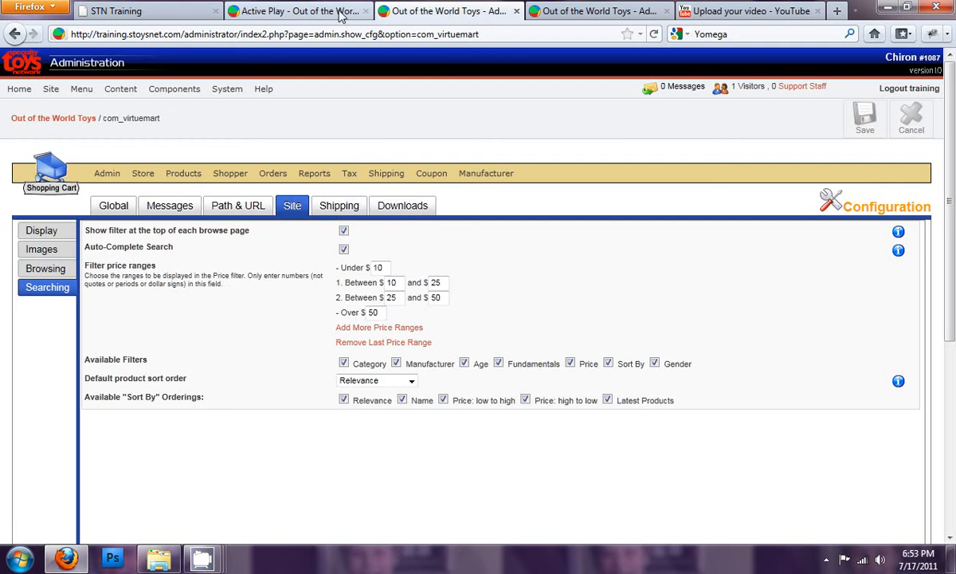
- Show the additional search filters on the storefront's Active Play page and examine the Sort By choices
{"action": "left_click", "coordinate": [297, 11]}
{"action": "left_click", "coordinate": [756, 194]}
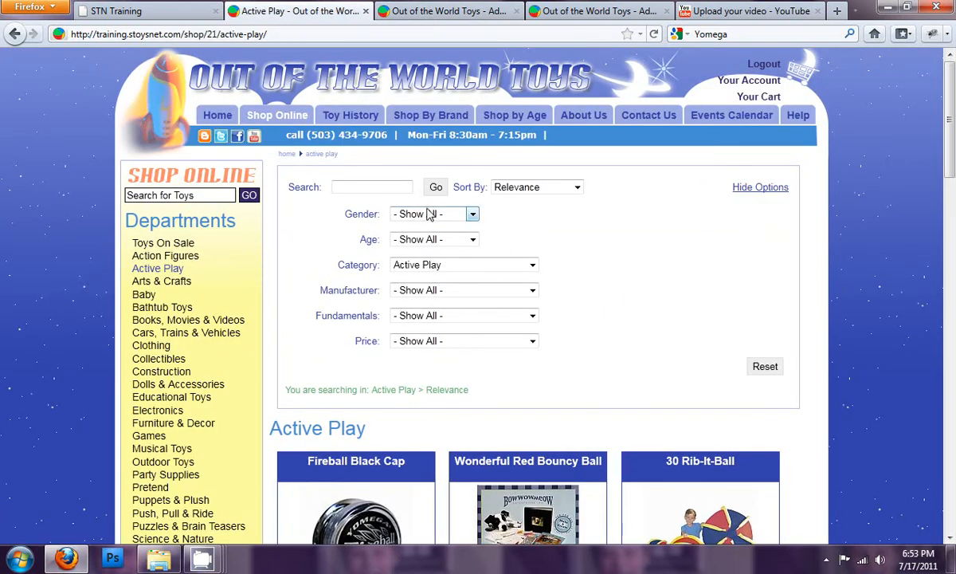
{"action": "left_click", "coordinate": [554, 190]}
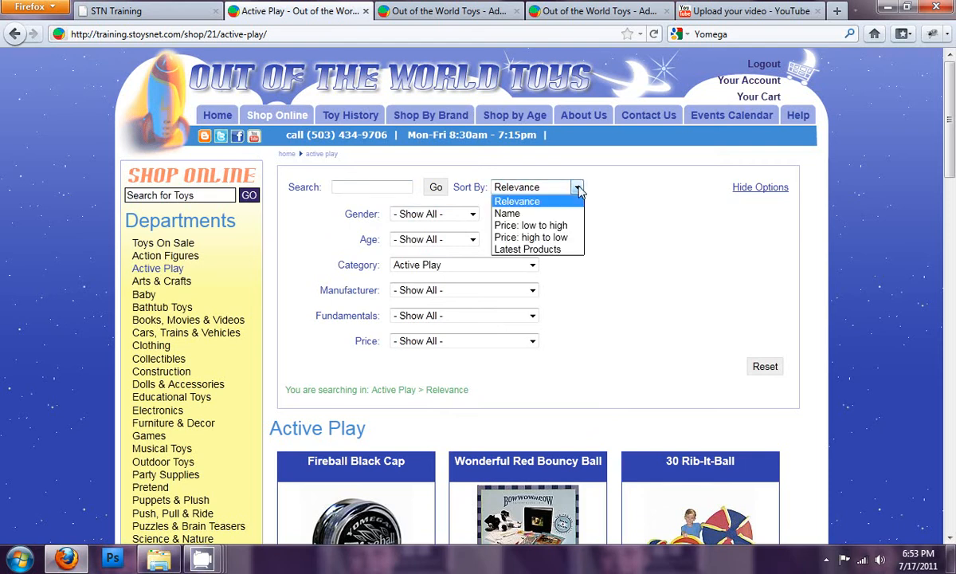
- Filter the storefront products by gender Boy and widen the category filter to Show All
{"action": "left_click", "coordinate": [592, 238]}
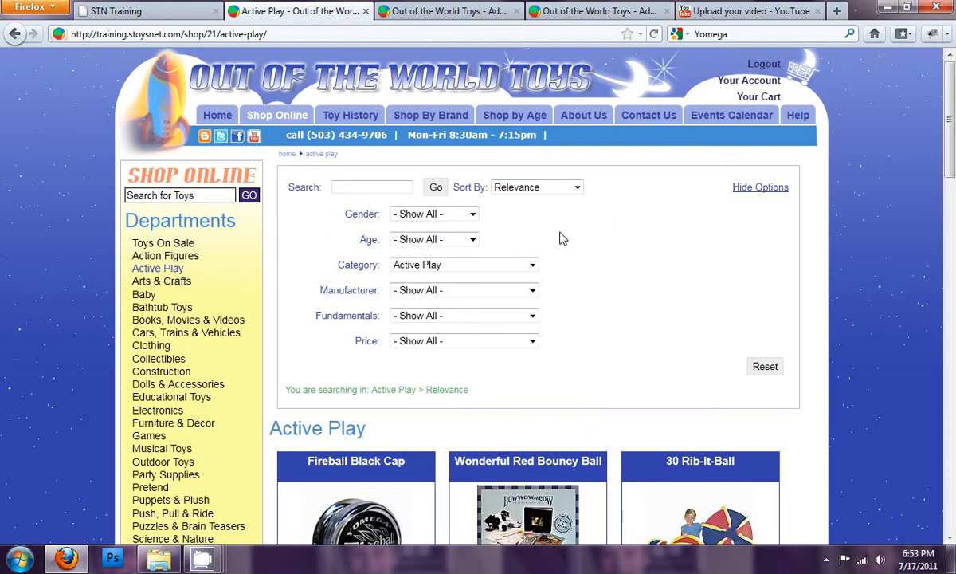
{"action": "left_click", "coordinate": [472, 215]}
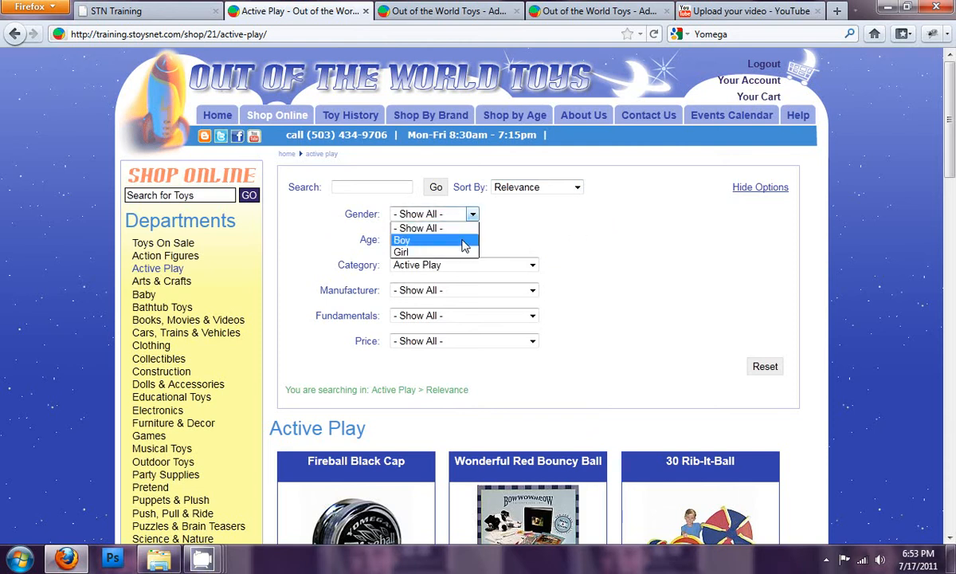
{"action": "left_click", "coordinate": [462, 241]}
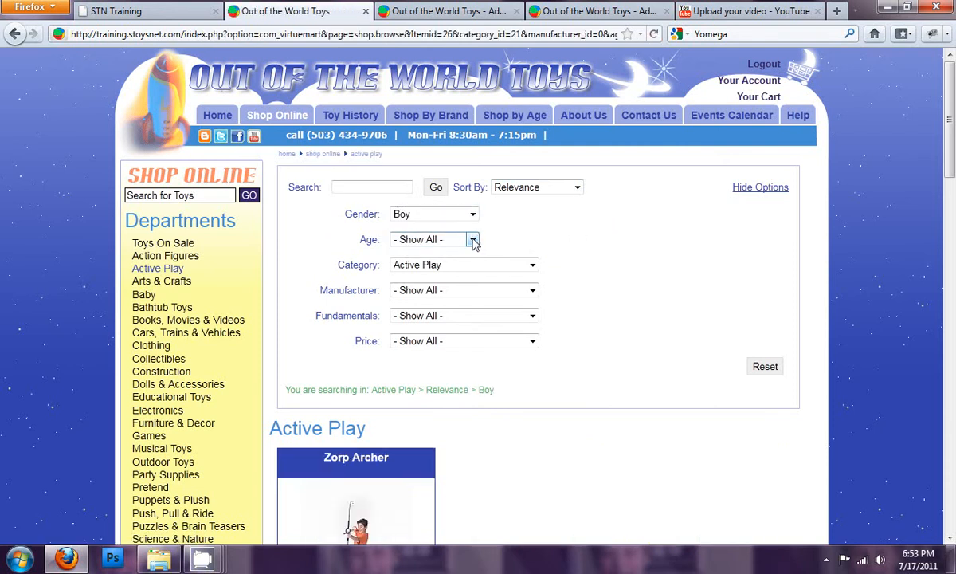
{"action": "left_click", "coordinate": [473, 241]}
{"action": "left_click", "coordinate": [558, 252]}
{"action": "left_click", "coordinate": [492, 264]}
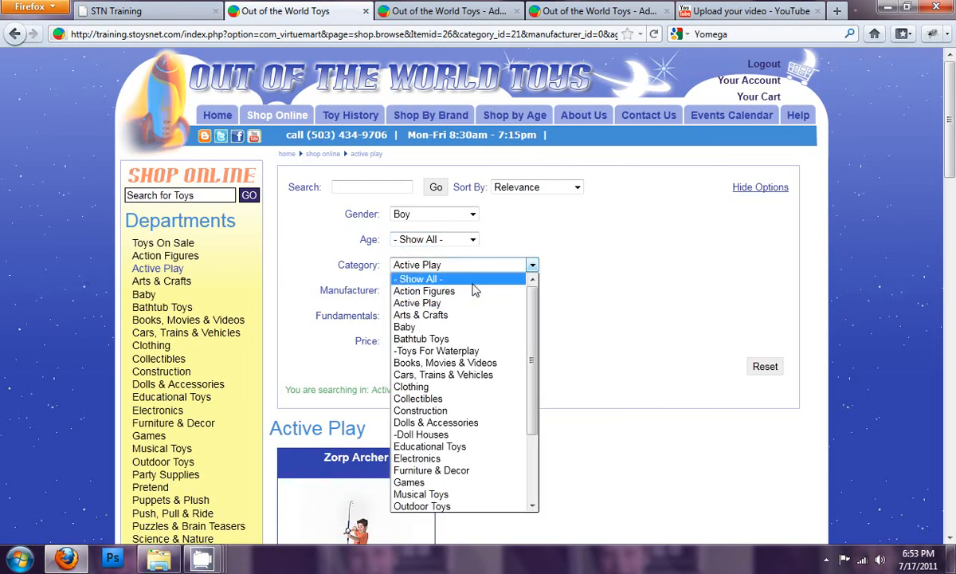
{"action": "left_click", "coordinate": [473, 281]}
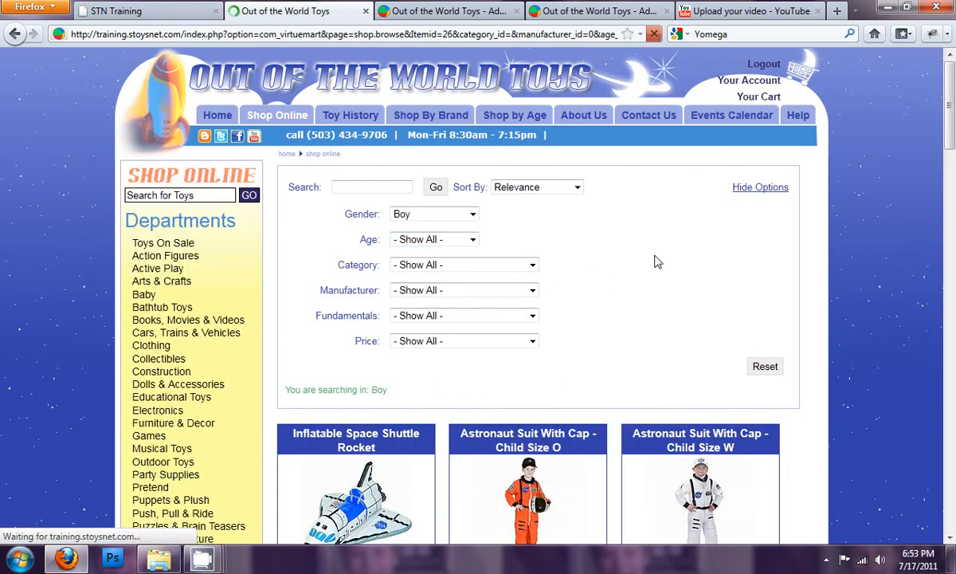
- Disable the filter at the top of each browse page in the Site searching settings and save the configuration
{"action": "left_click", "coordinate": [481, 12]}
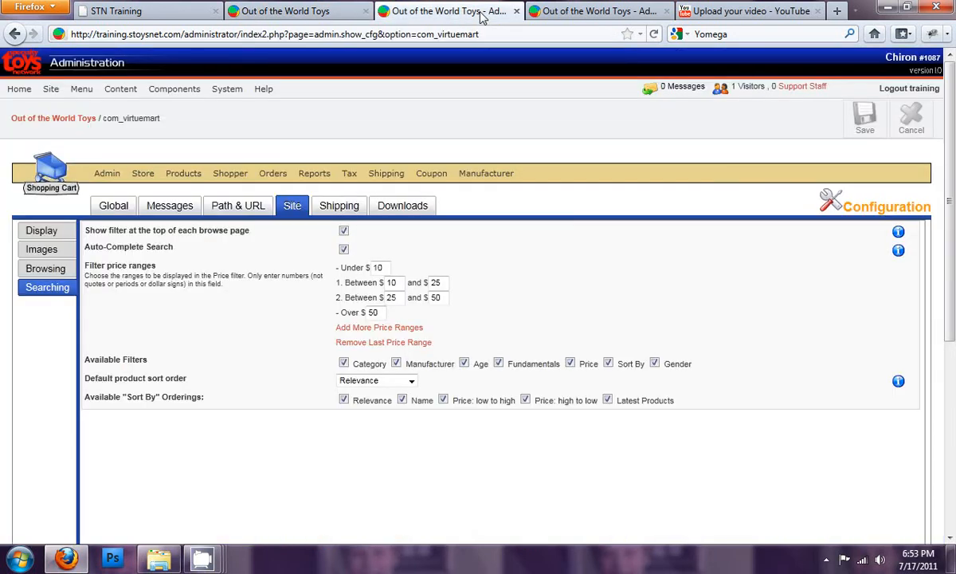
{"action": "left_click", "coordinate": [343, 231]}
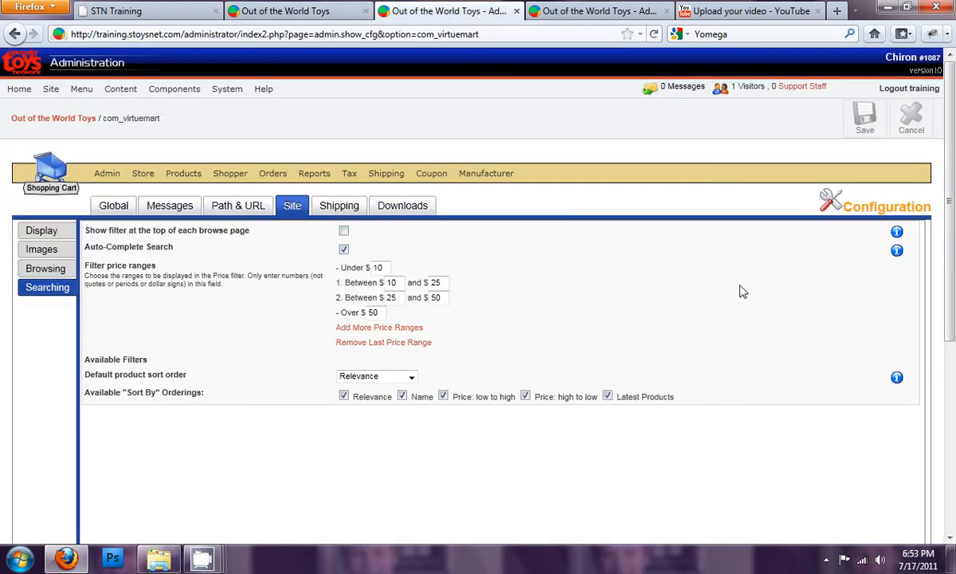
{"action": "left_click", "coordinate": [865, 119]}
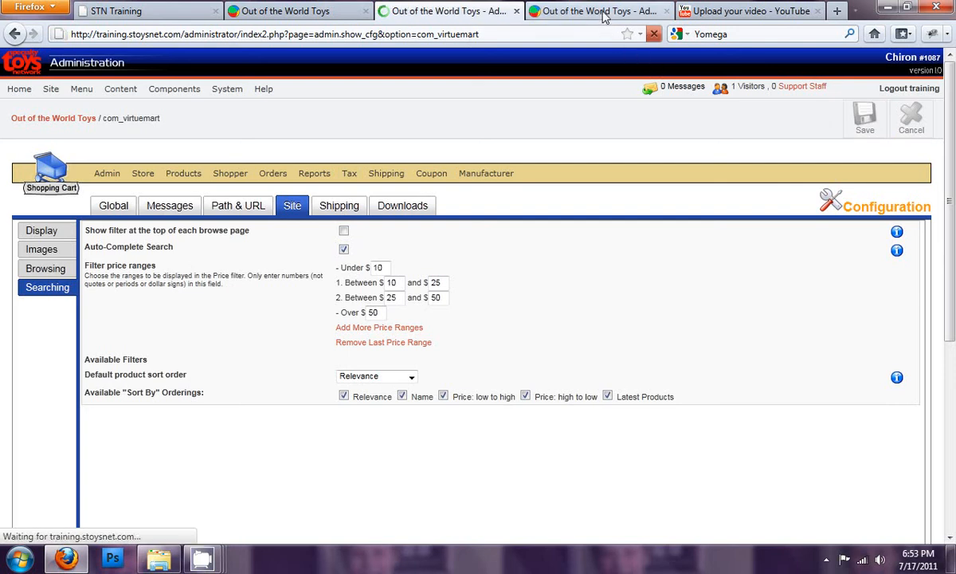
- Reload the storefront's Boy product listing and check how the browse page looks with the filter disabled
{"action": "left_click", "coordinate": [567, 15]}
{"action": "left_click", "coordinate": [303, 16]}
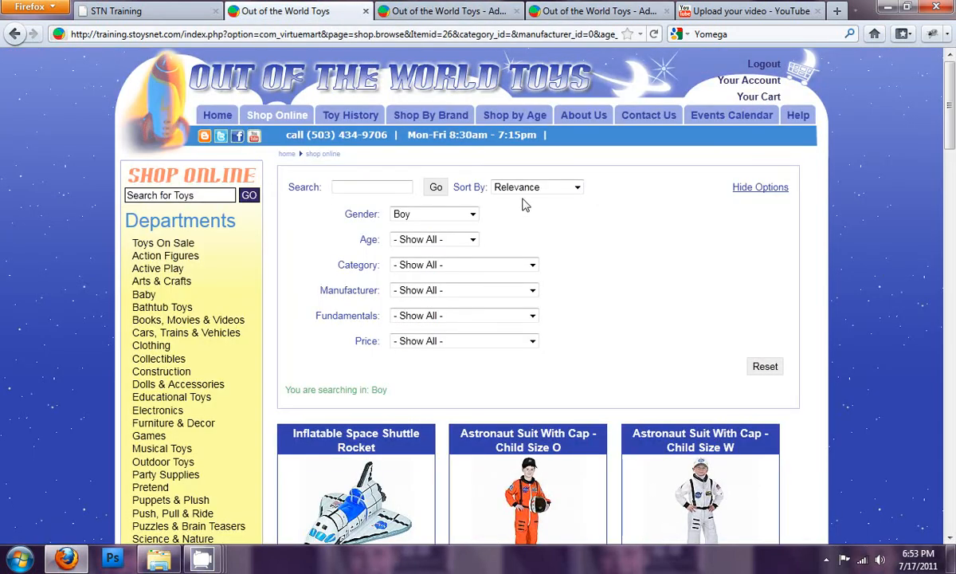
{"action": "left_click", "coordinate": [654, 34]}
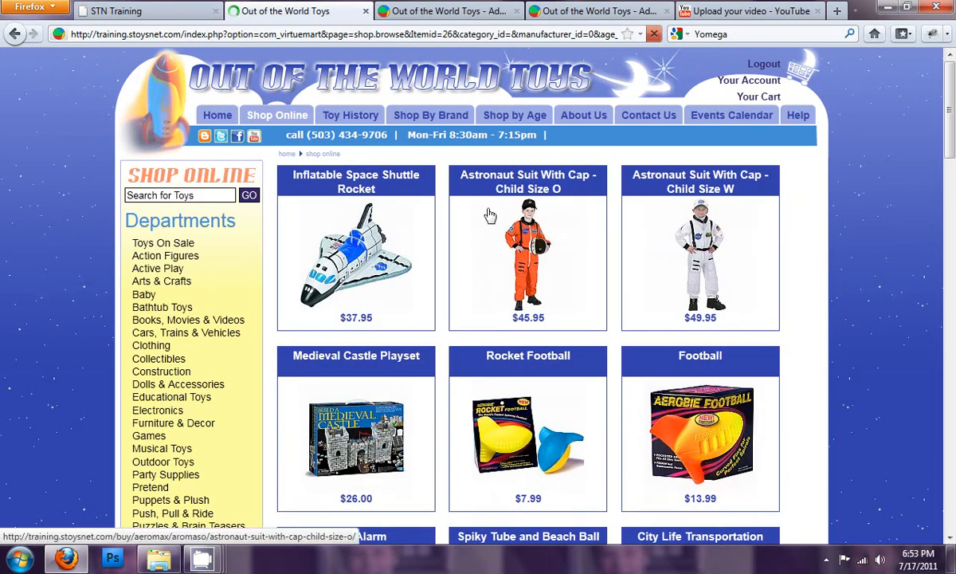
{"action": "scroll", "coordinate": [474, 403], "scroll_direction": "down", "scroll_amount": 5}
{"action": "scroll", "coordinate": [475, 404], "scroll_direction": "down", "scroll_amount": 6}
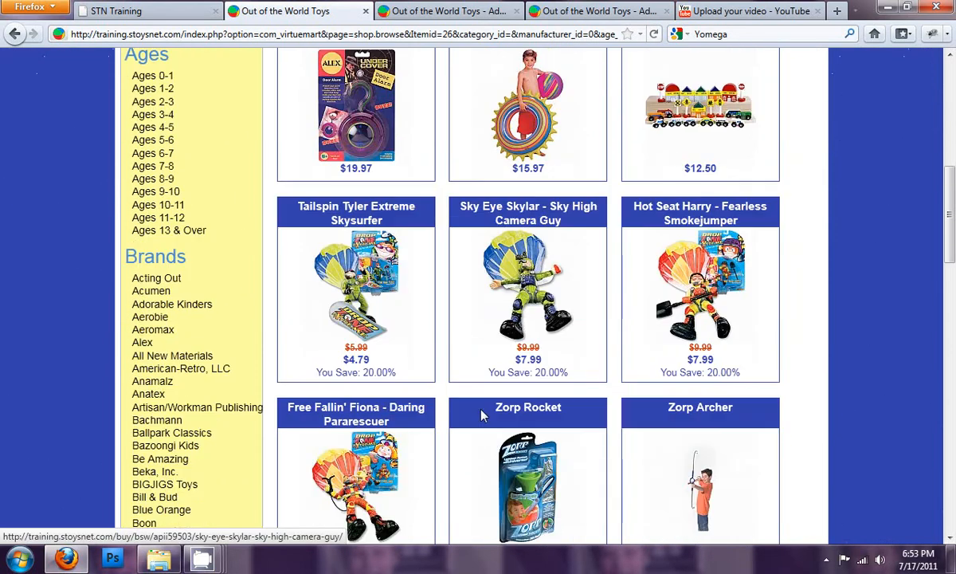
{"action": "scroll", "coordinate": [504, 427], "scroll_direction": "up", "scroll_amount": 12}
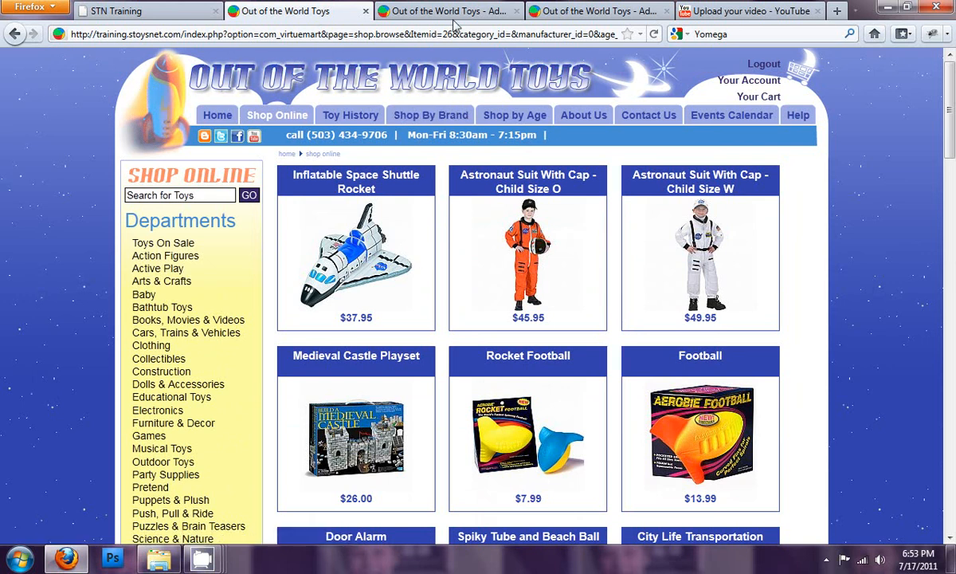
- Add a third filter price range of $50 to $100 in the Site searching settings, with the upper limit at over $100
{"action": "left_click", "coordinate": [454, 13]}
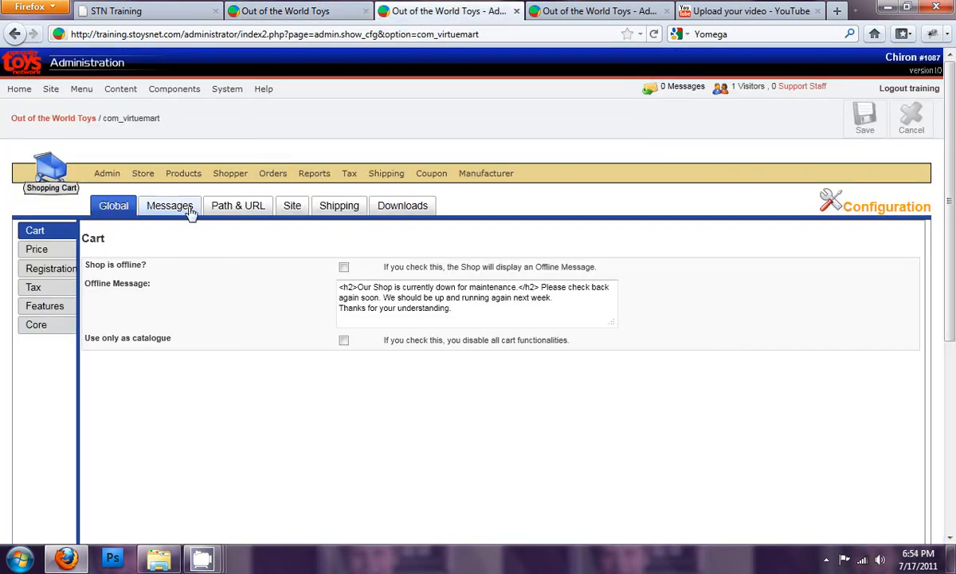
{"action": "left_click", "coordinate": [293, 205]}
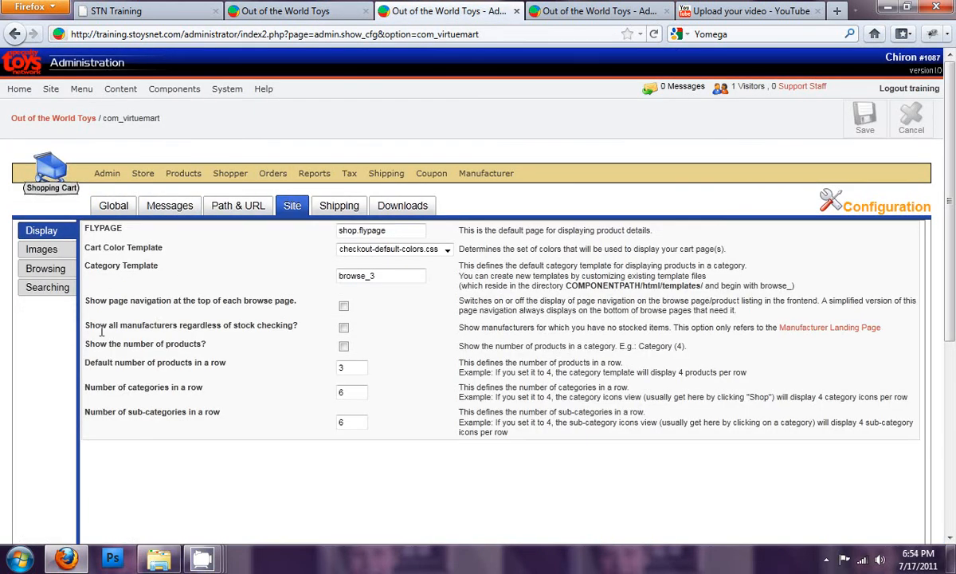
{"action": "left_click", "coordinate": [55, 287]}
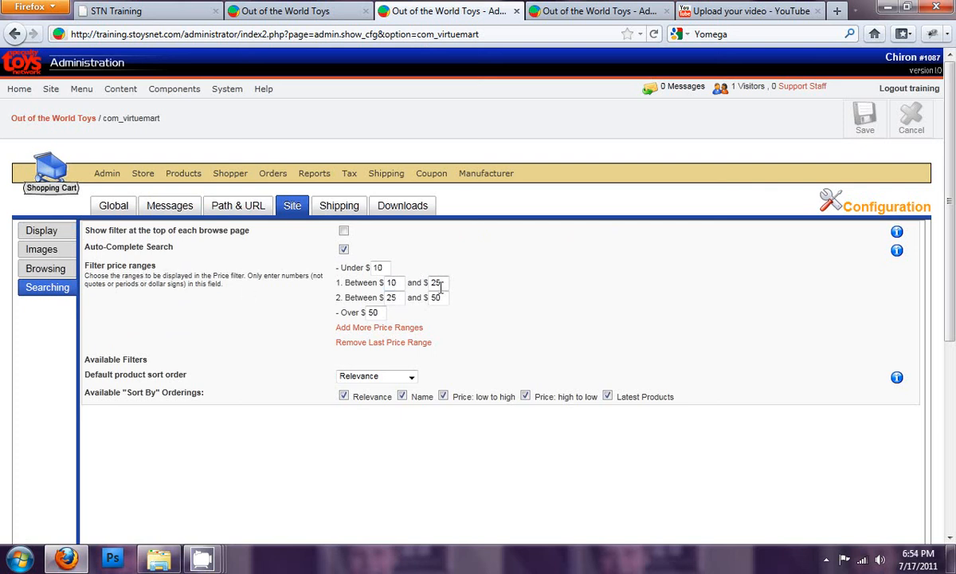
{"action": "left_click", "coordinate": [408, 330]}
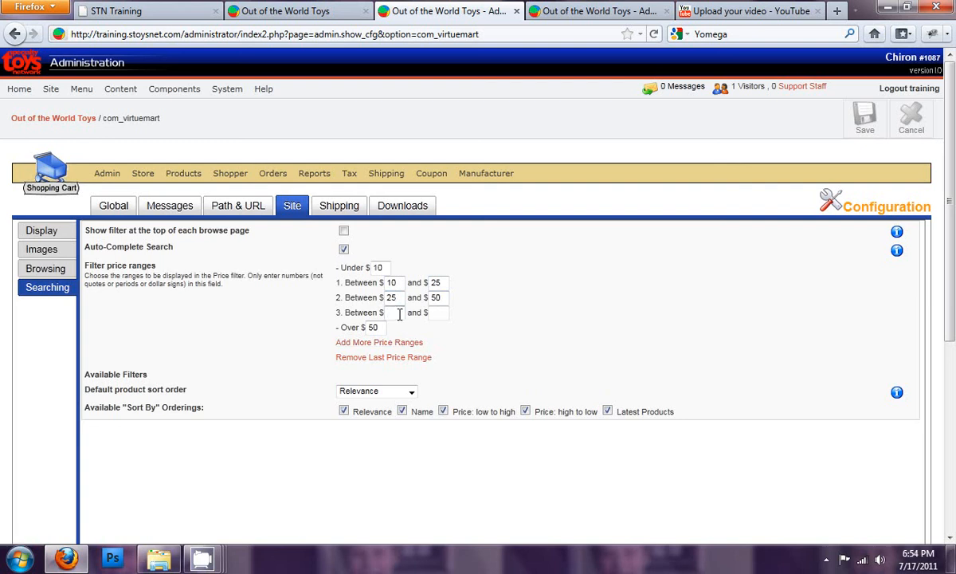
{"action": "left_click", "coordinate": [440, 313]}
{"action": "key", "text": "Tab"}
- Re-enable the filter on each browse page and exclude Fundamentals and Sort By from the available filters
{"action": "left_click", "coordinate": [344, 232]}
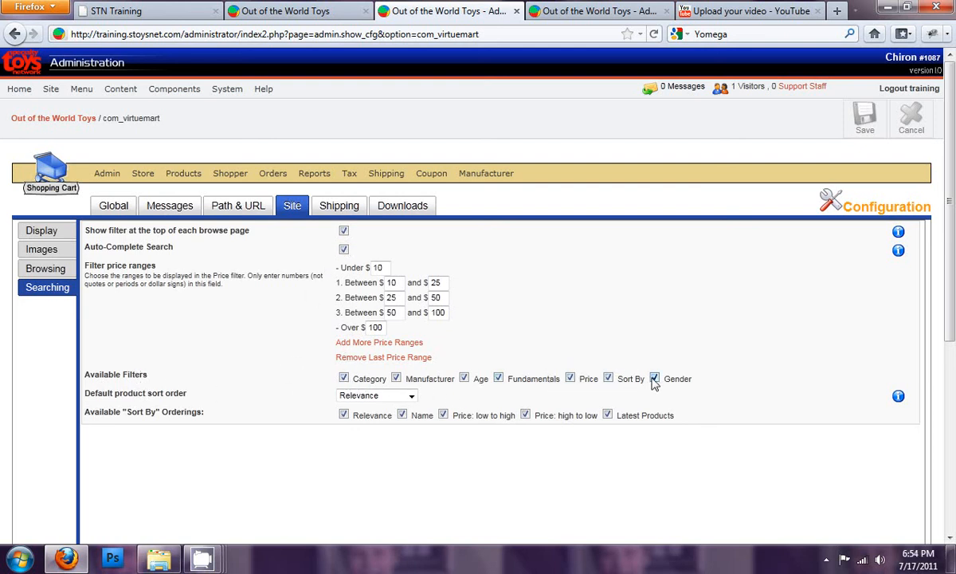
{"action": "left_click", "coordinate": [610, 379]}
- Set the default product sort order to Name and save the configuration
{"action": "left_click", "coordinate": [409, 396]}
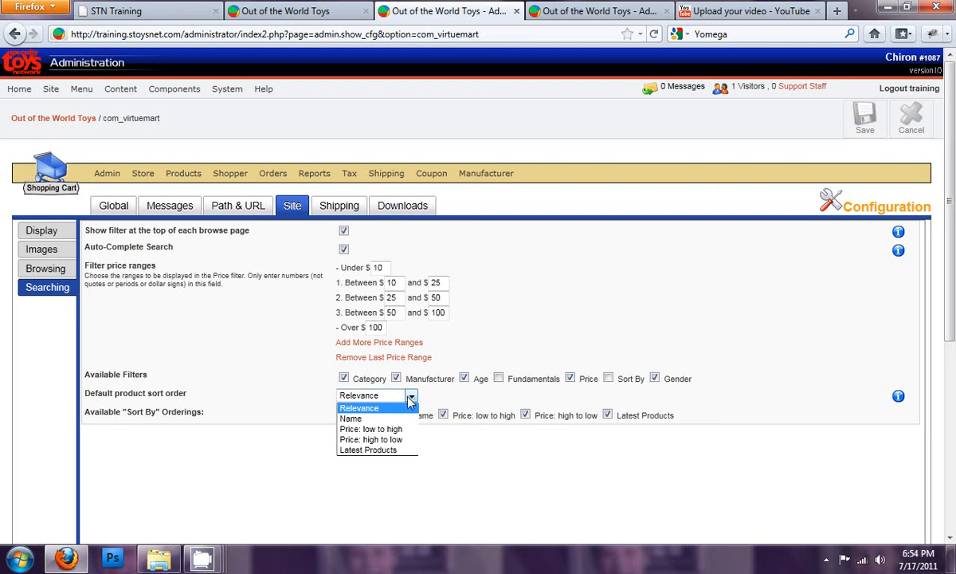
{"action": "left_click", "coordinate": [401, 419]}
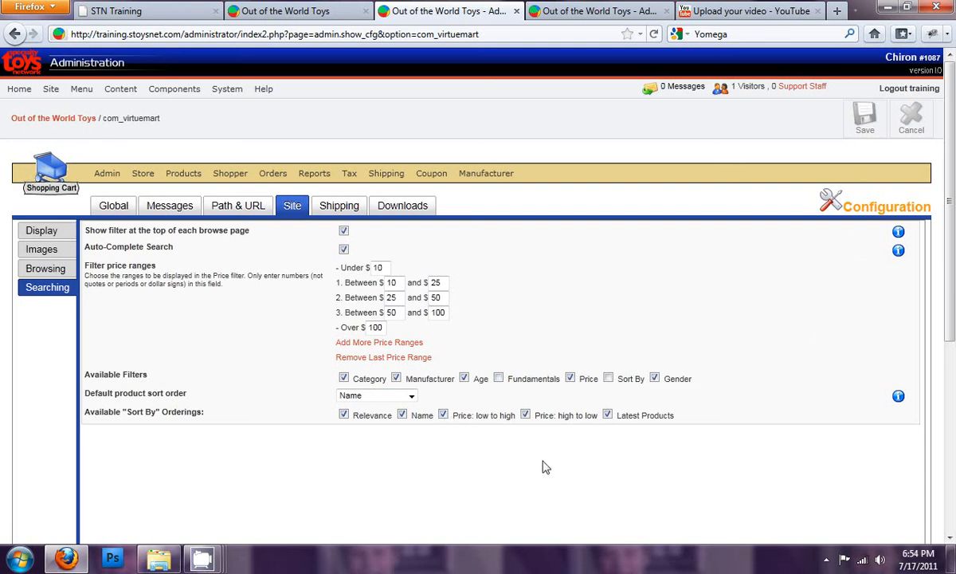
{"action": "left_click", "coordinate": [866, 121]}
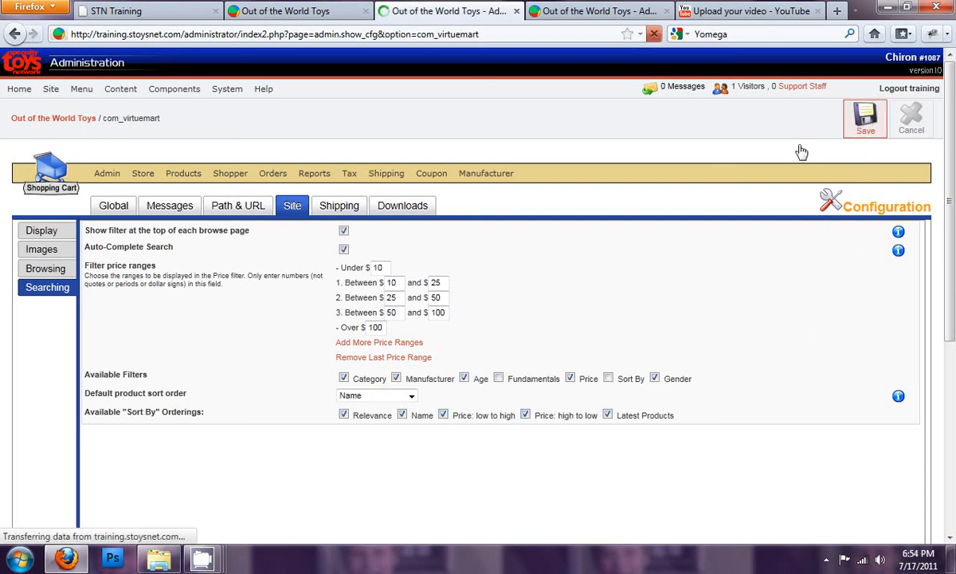
- Reload the storefront's browse page and examine the available filters and the Price filter's ranges
{"action": "left_click", "coordinate": [326, 15]}
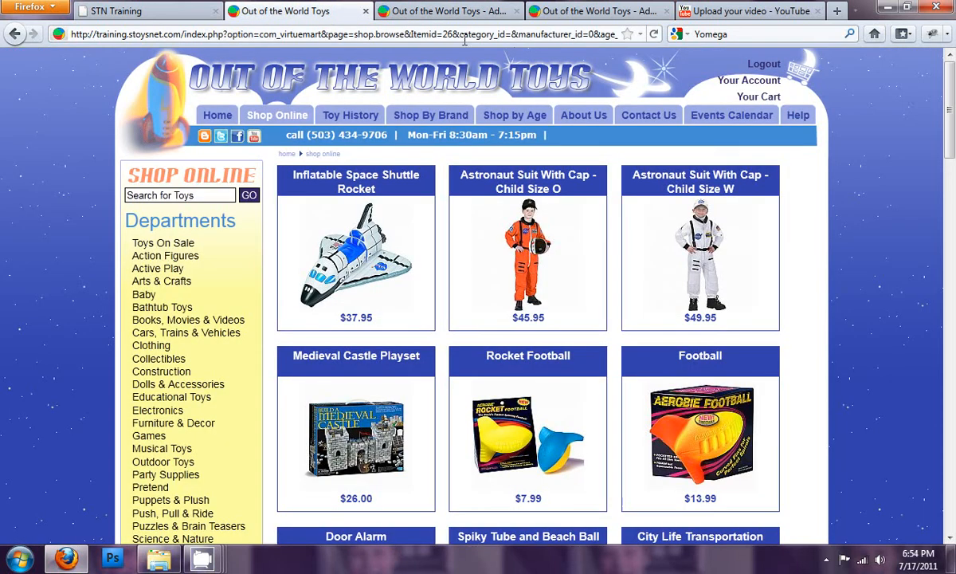
{"action": "left_click", "coordinate": [654, 36]}
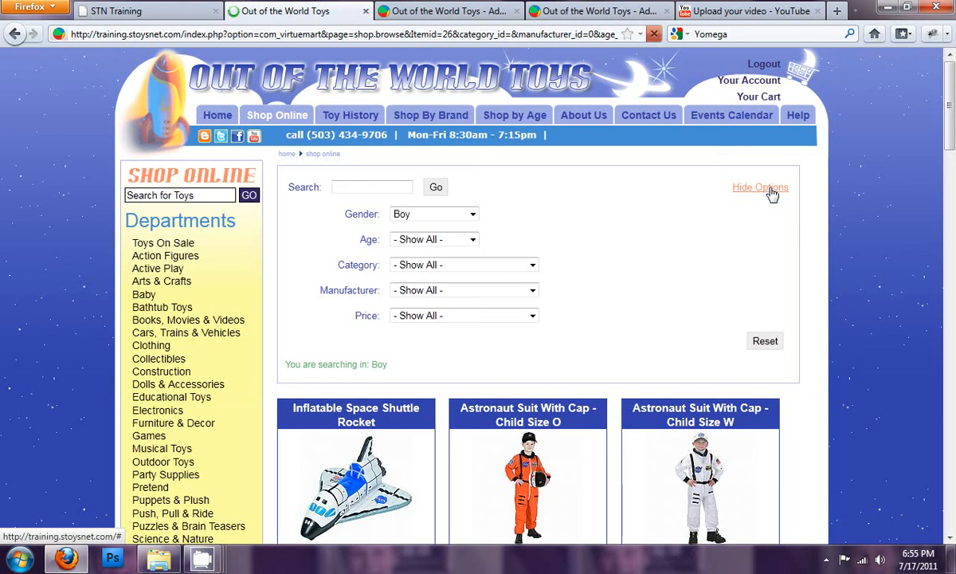
{"action": "left_click", "coordinate": [532, 316]}
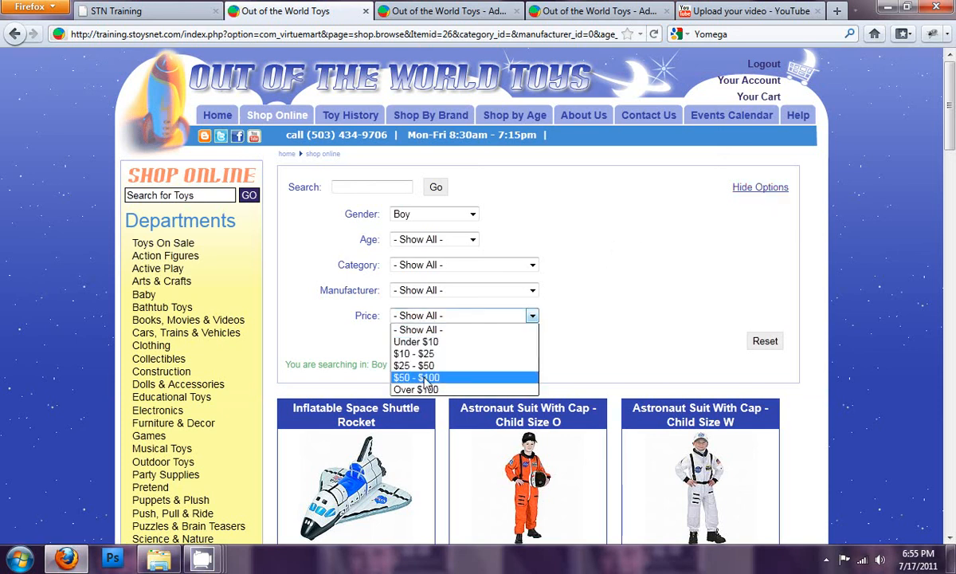
{"action": "left_click", "coordinate": [423, 330]}
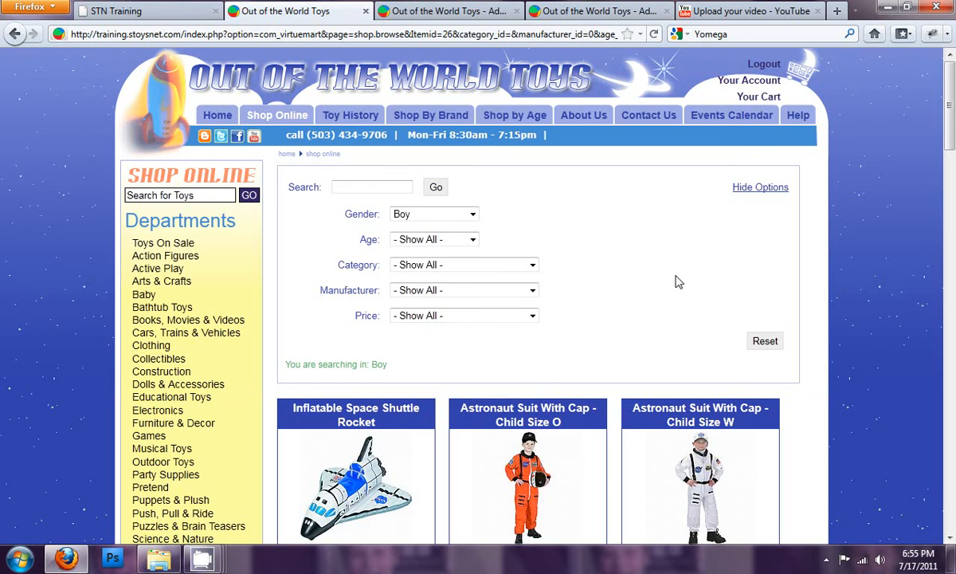
- Reset the storefront filters, set Gender to Show All, and look over the order of the full product listing
{"action": "left_click", "coordinate": [764, 341]}
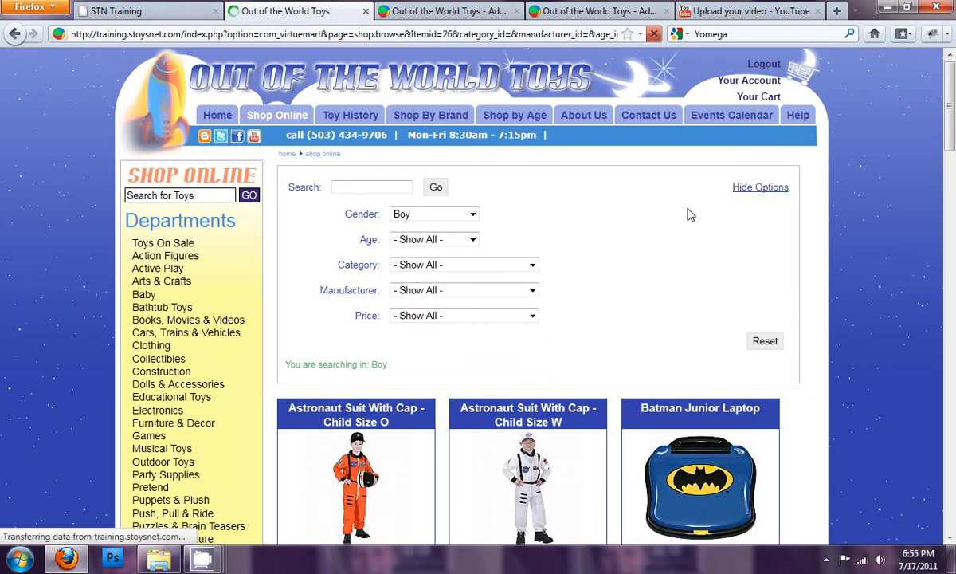
{"action": "left_click", "coordinate": [763, 341]}
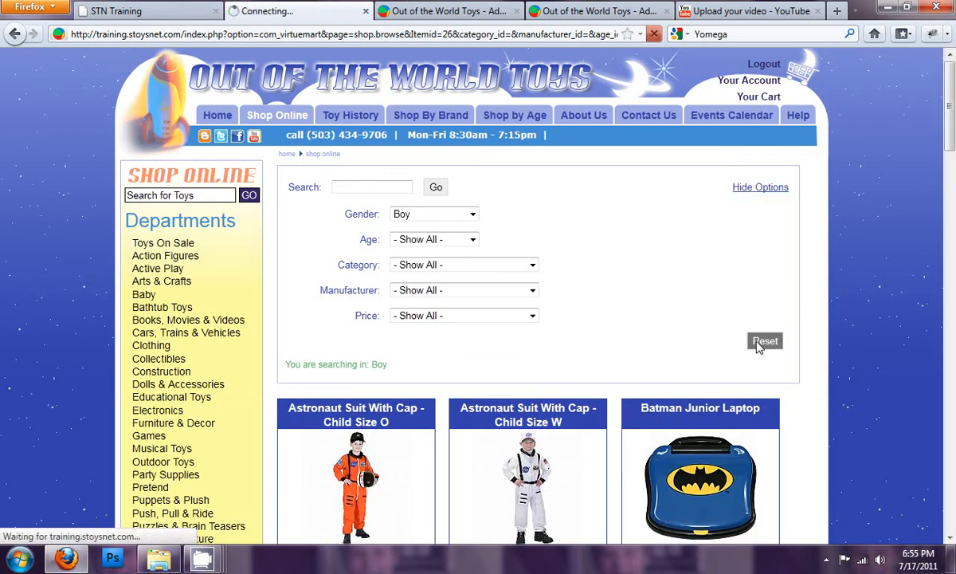
{"action": "left_click", "coordinate": [473, 217]}
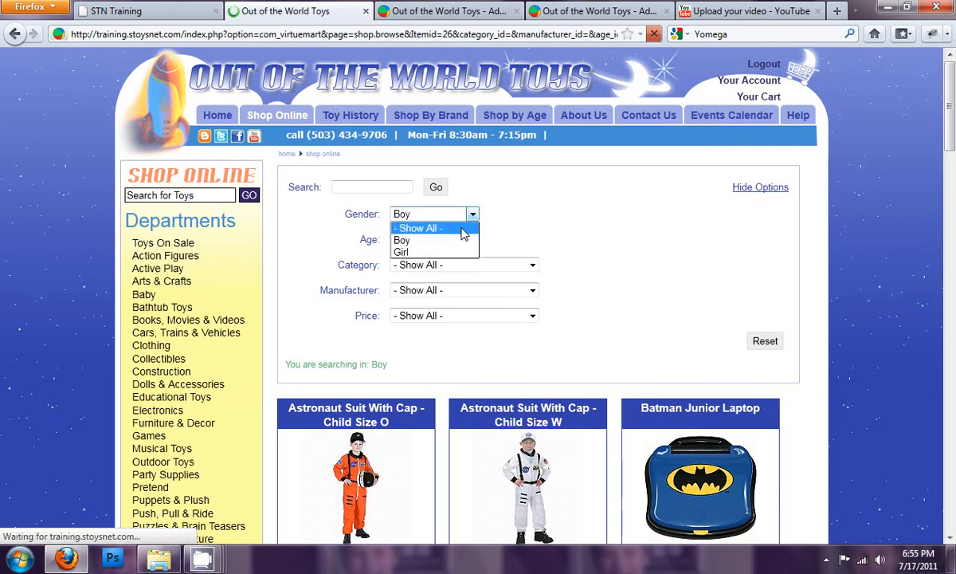
{"action": "left_click", "coordinate": [461, 227]}
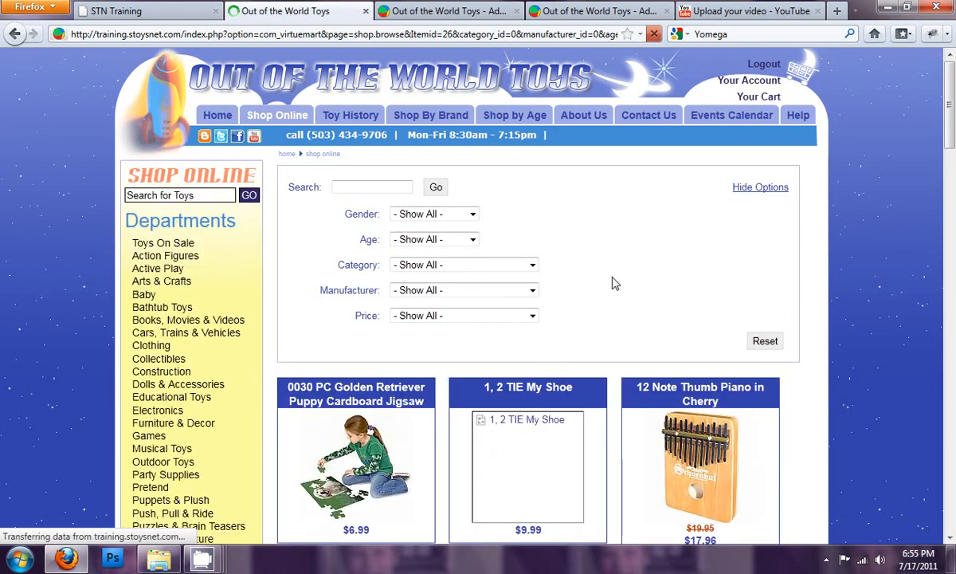
{"action": "scroll", "coordinate": [621, 284], "scroll_direction": "down", "scroll_amount": 4}
{"action": "scroll", "coordinate": [599, 277], "scroll_direction": "up", "scroll_amount": 4}
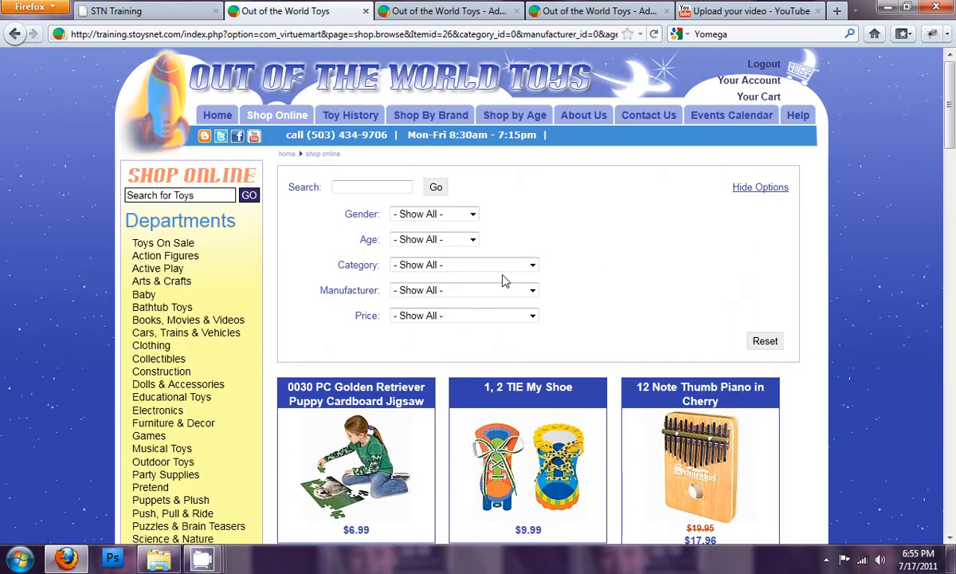
- Filter the storefront products by price Under $10, look through the listing, and hide the extra search options
{"action": "left_click", "coordinate": [490, 317]}
{"action": "left_click", "coordinate": [478, 343]}
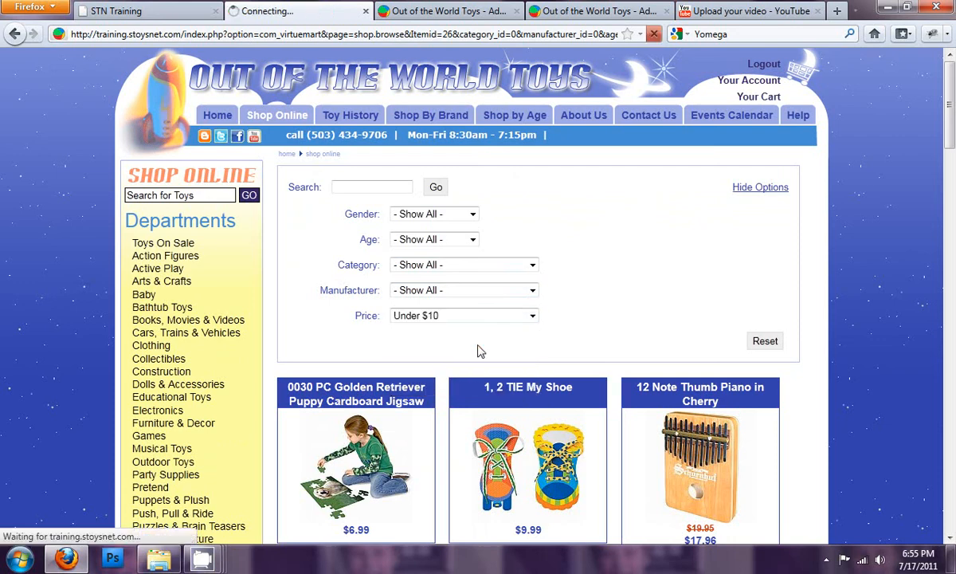
{"action": "scroll", "coordinate": [651, 277], "scroll_direction": "down", "scroll_amount": 13}
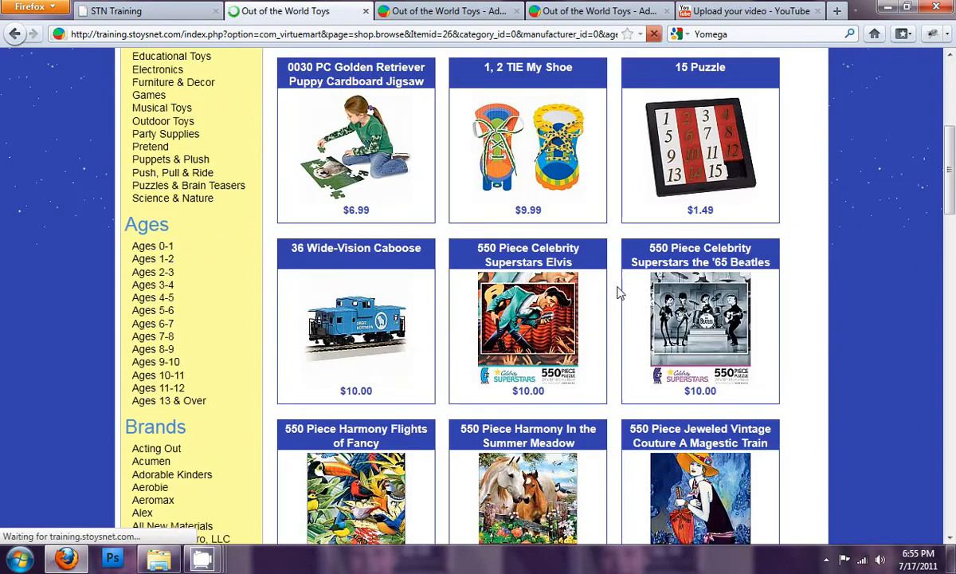
{"action": "scroll", "coordinate": [590, 311], "scroll_direction": "down", "scroll_amount": 5}
{"action": "scroll", "coordinate": [573, 327], "scroll_direction": "up", "scroll_amount": 12}
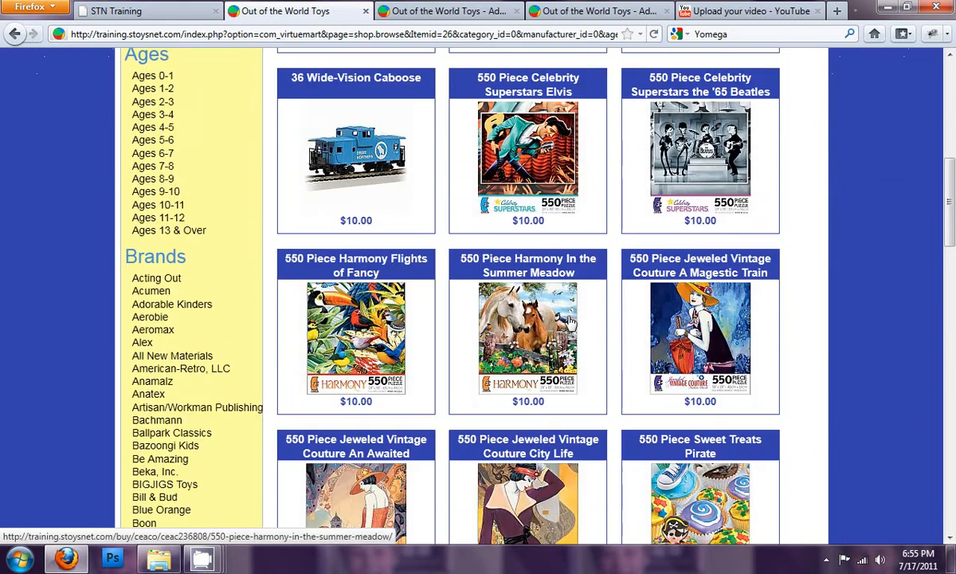
{"action": "left_click", "coordinate": [763, 188]}
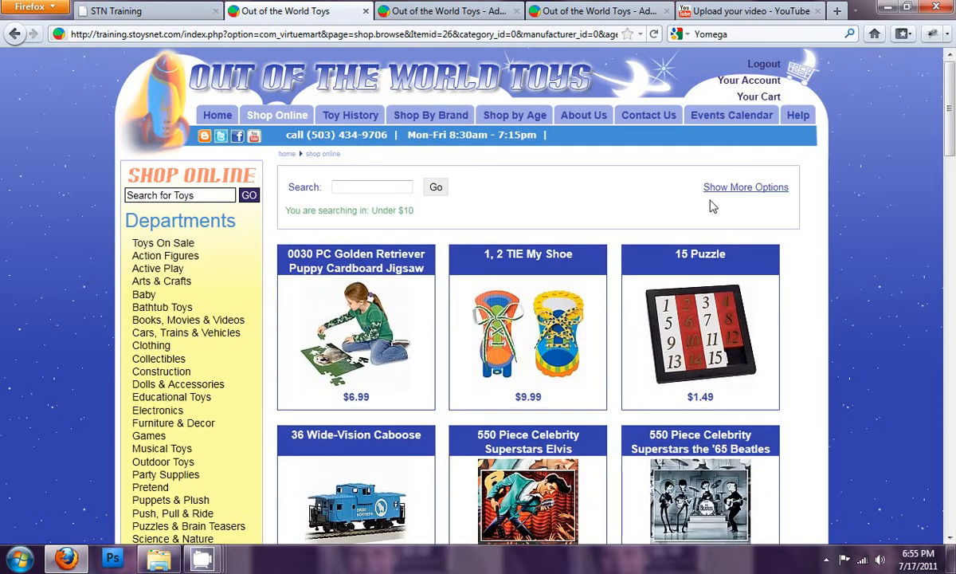
- In the administration's store configuration, enable the Local Delivery shipping method and look over the remaining shipping settings
{"action": "left_click", "coordinate": [484, 13]}
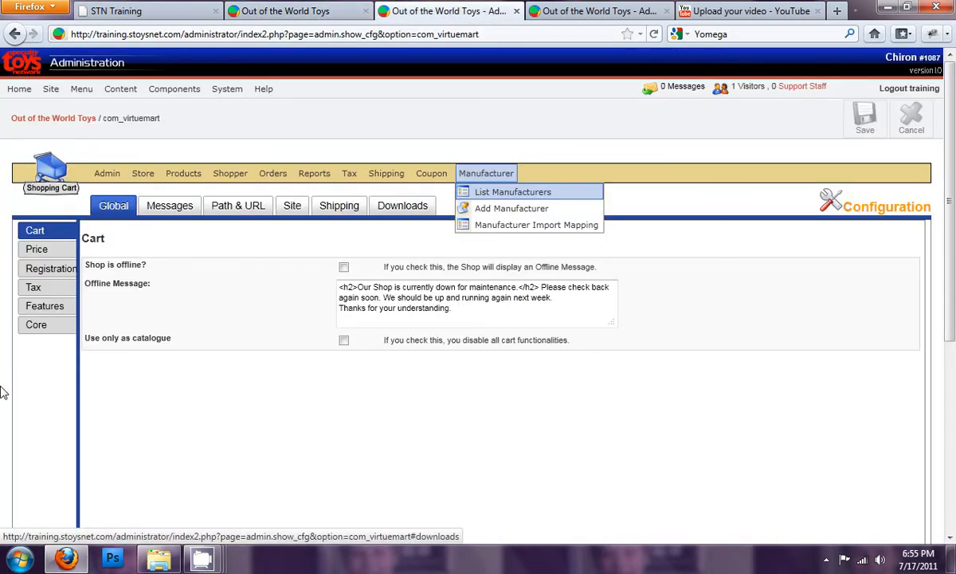
{"action": "left_click", "coordinate": [289, 205]}
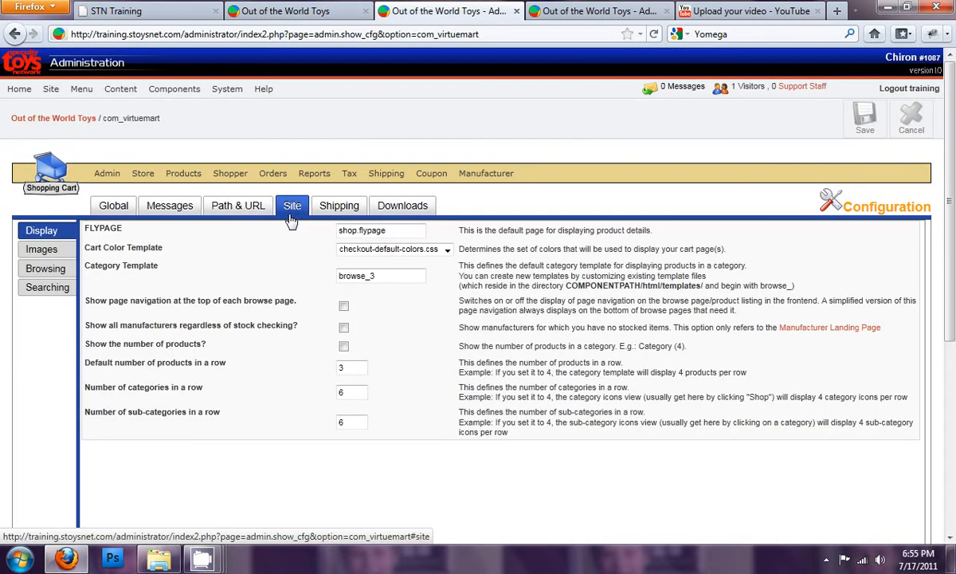
{"action": "left_click", "coordinate": [338, 207]}
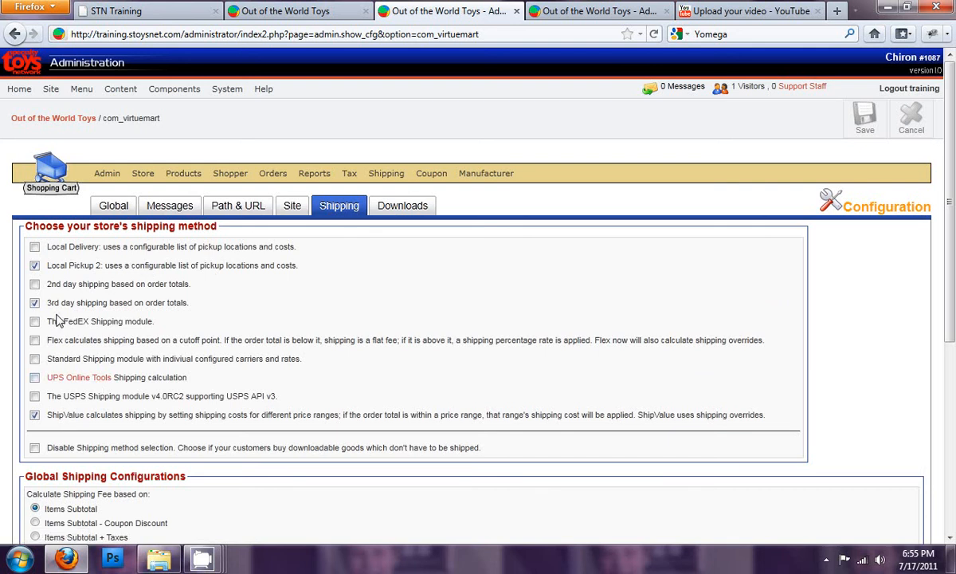
{"action": "scroll", "coordinate": [56, 279], "scroll_direction": "down", "scroll_amount": 2}
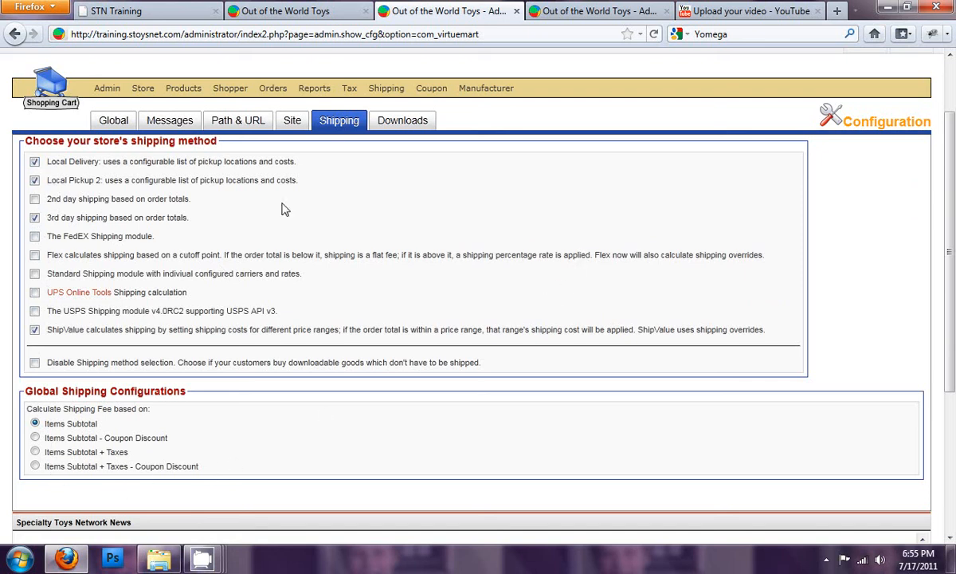
- Open the 0030 PC Golden Retriever Puppy Cardboard Jigsaw on the storefront and examine its shipping estimate
{"action": "left_click", "coordinate": [299, 11]}
{"action": "left_click", "coordinate": [364, 319]}
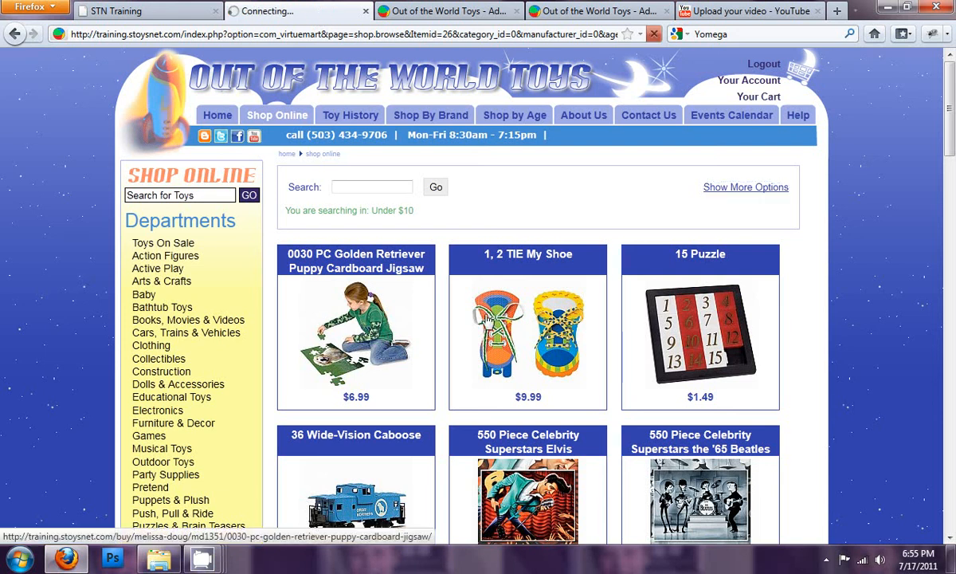
{"action": "scroll", "coordinate": [554, 327], "scroll_direction": "down", "scroll_amount": 10}
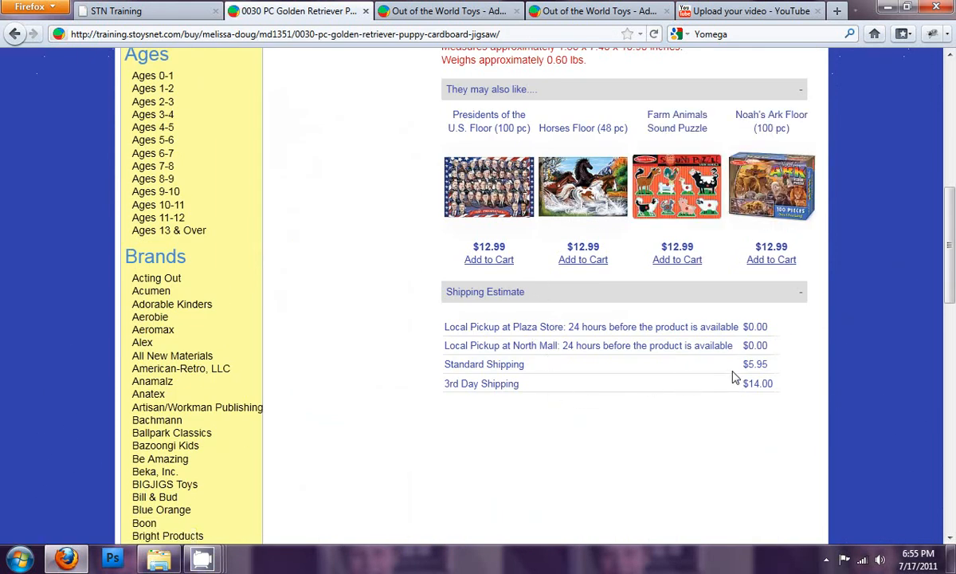
- Return to the store configuration and save the shipping methods with Local Delivery enabled
{"action": "left_click", "coordinate": [402, 11]}
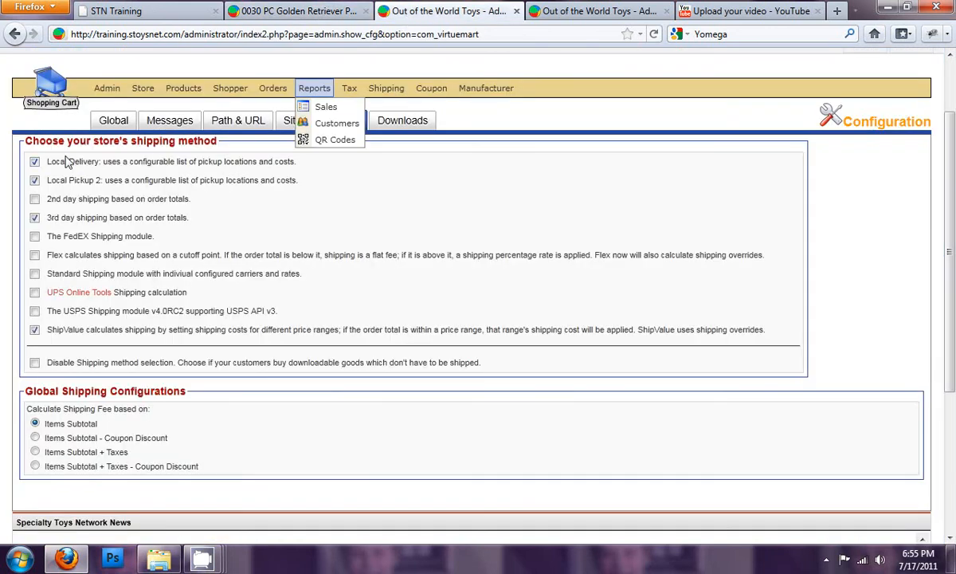
{"action": "scroll", "coordinate": [732, 235], "scroll_direction": "up", "scroll_amount": 2}
{"action": "left_click", "coordinate": [865, 120]}
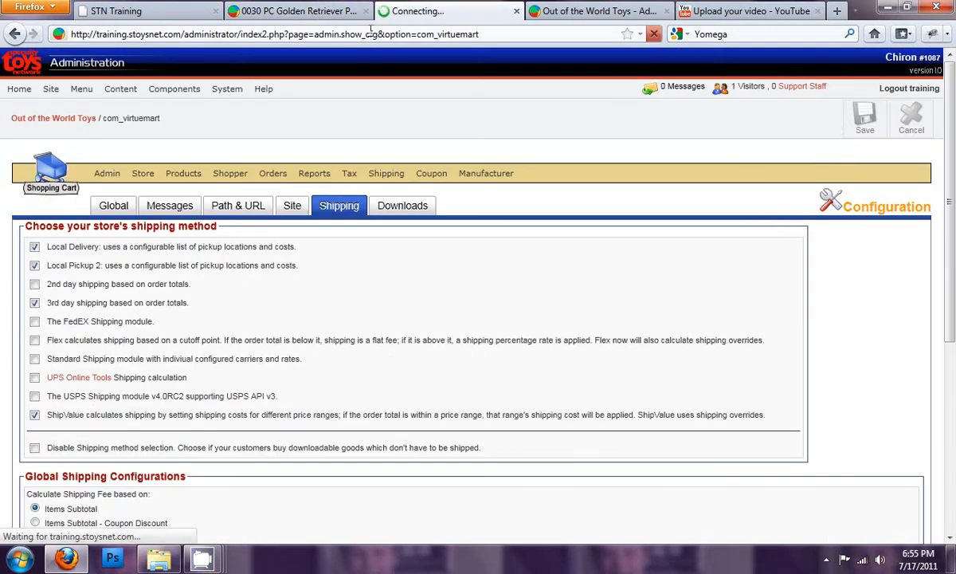
- Reload the jigsaw's storefront product page and check which delivery options its shipping estimate offers
{"action": "left_click", "coordinate": [342, 11]}
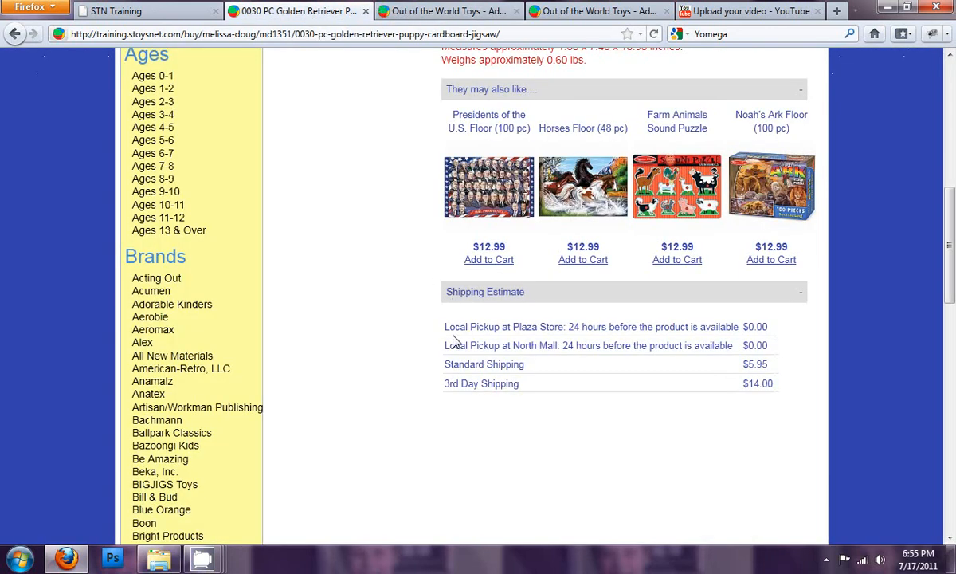
{"action": "key", "text": "F5"}
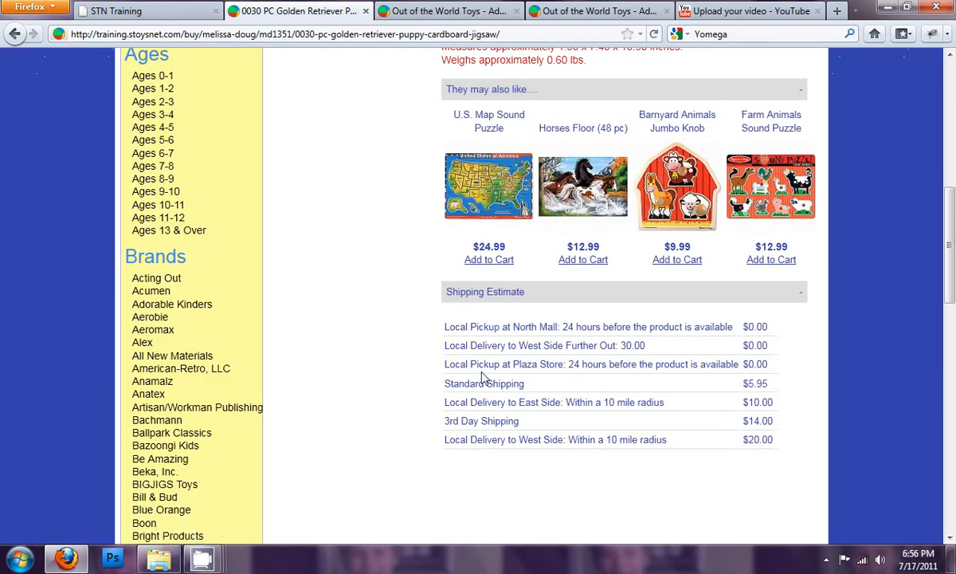
{"action": "scroll", "coordinate": [438, 337], "scroll_direction": "up", "scroll_amount": 10}
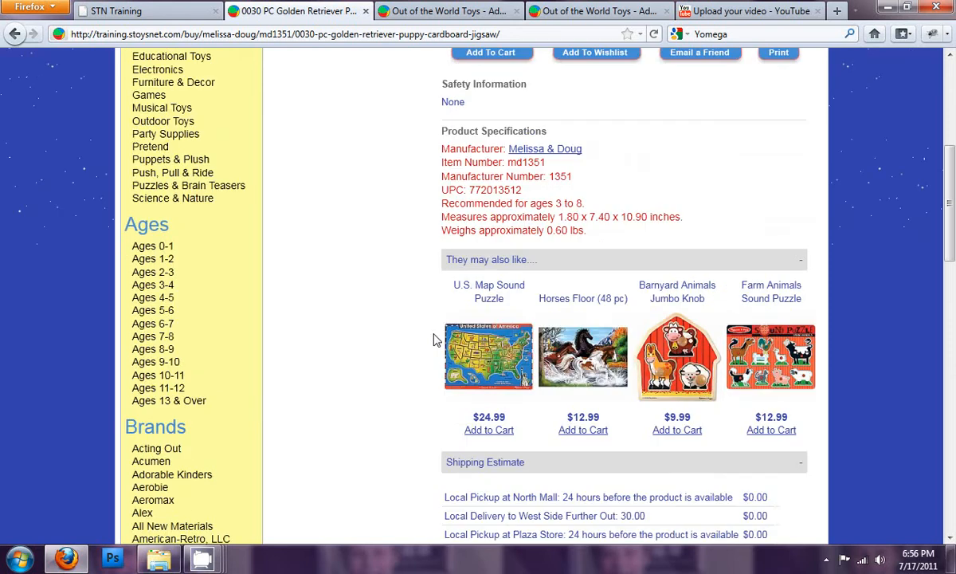
- Review the shipping configuration's methods and the options for what the shipping fee is calculated on, including Items Subtotal - Coupon Discount
{"action": "left_click", "coordinate": [414, 22]}
{"action": "left_click", "coordinate": [327, 207]}
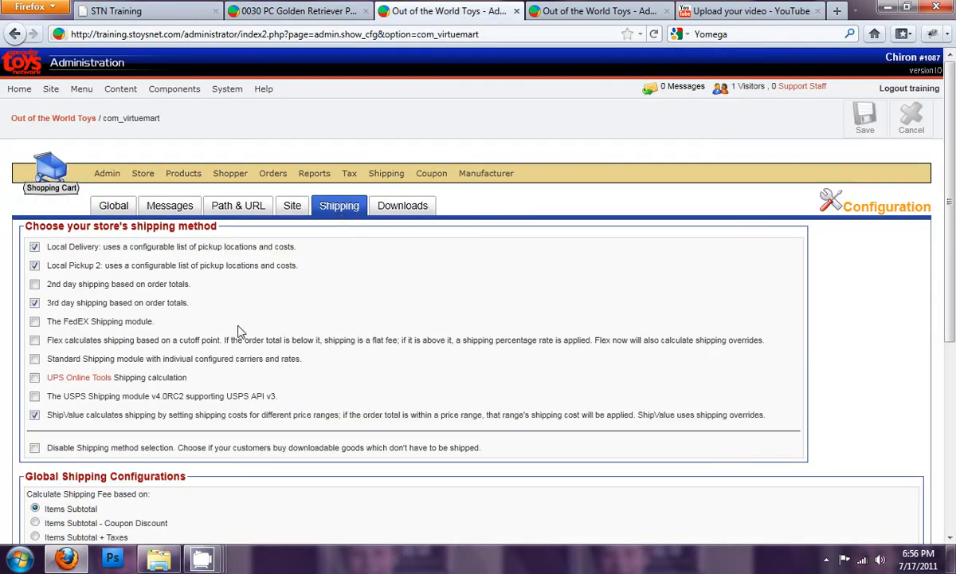
{"action": "scroll", "coordinate": [197, 368], "scroll_direction": "down", "scroll_amount": 2}
{"action": "scroll", "coordinate": [198, 369], "scroll_direction": "down", "scroll_amount": 2}
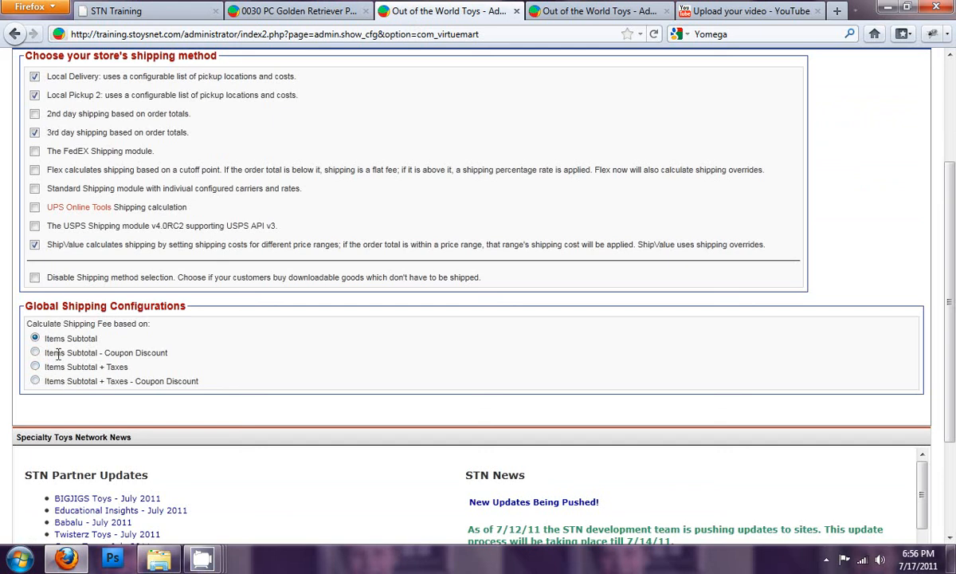
{"action": "left_click_drag", "start_coordinate": [55, 353], "coordinate": [98, 352]}
{"action": "left_click", "coordinate": [111, 356]}
{"action": "scroll", "coordinate": [164, 350], "scroll_direction": "up", "scroll_amount": 5}
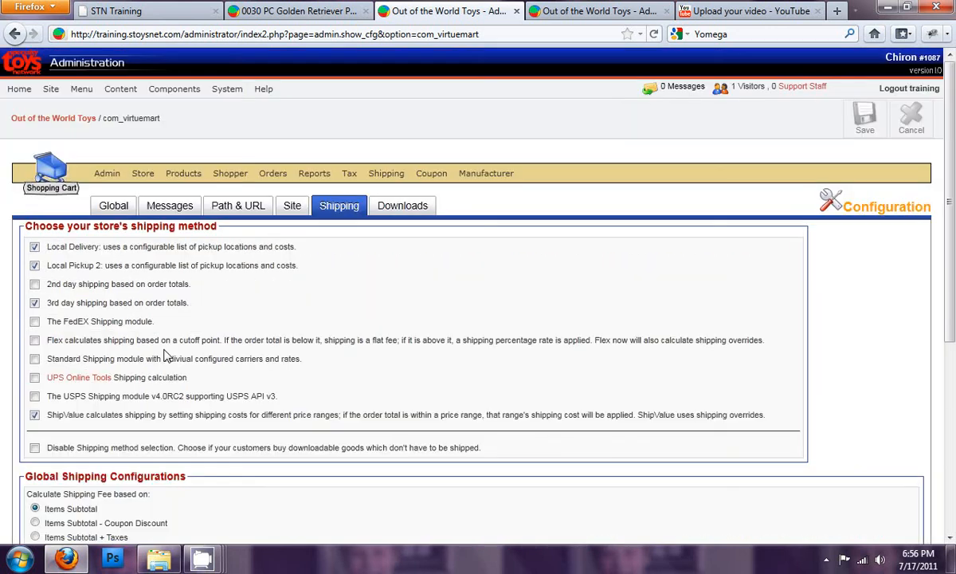
- Open the store's Downloads configuration and examine the settings for selling downloadable goods
{"action": "left_click", "coordinate": [397, 209]}
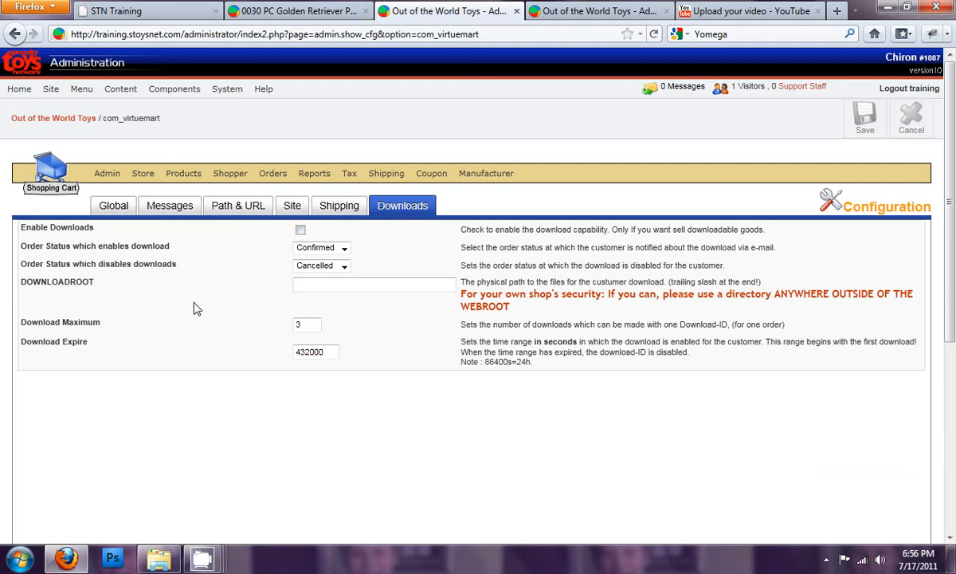
{"action": "left_click", "coordinate": [316, 281]}
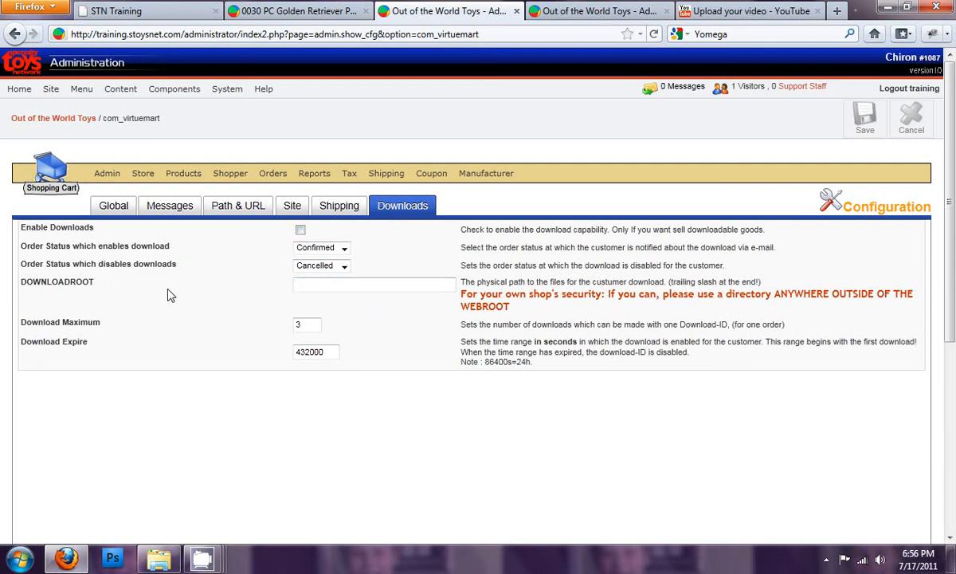